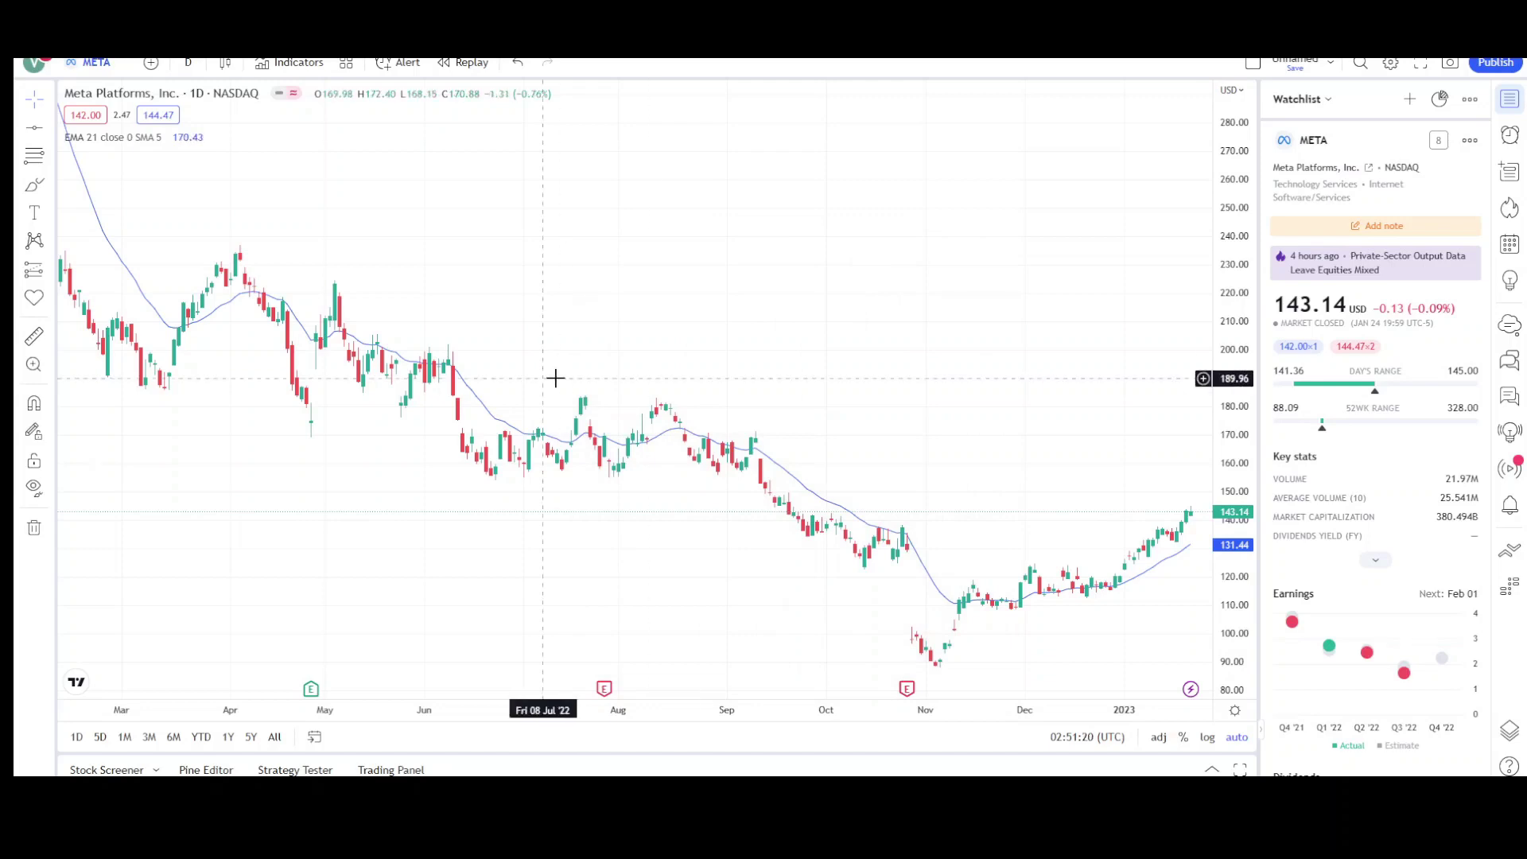
- Draw a rising parallel channel over the META rally, its lower edge starting near 100.77 on 9 Nov '22 and ending on 10 Feb '23
{"action": "left_click_drag", "start_coordinate": [886, 416], "coordinate": [593, 398]}
{"action": "scroll", "coordinate": [881, 417], "scroll_direction": "up", "scroll_amount": 1}
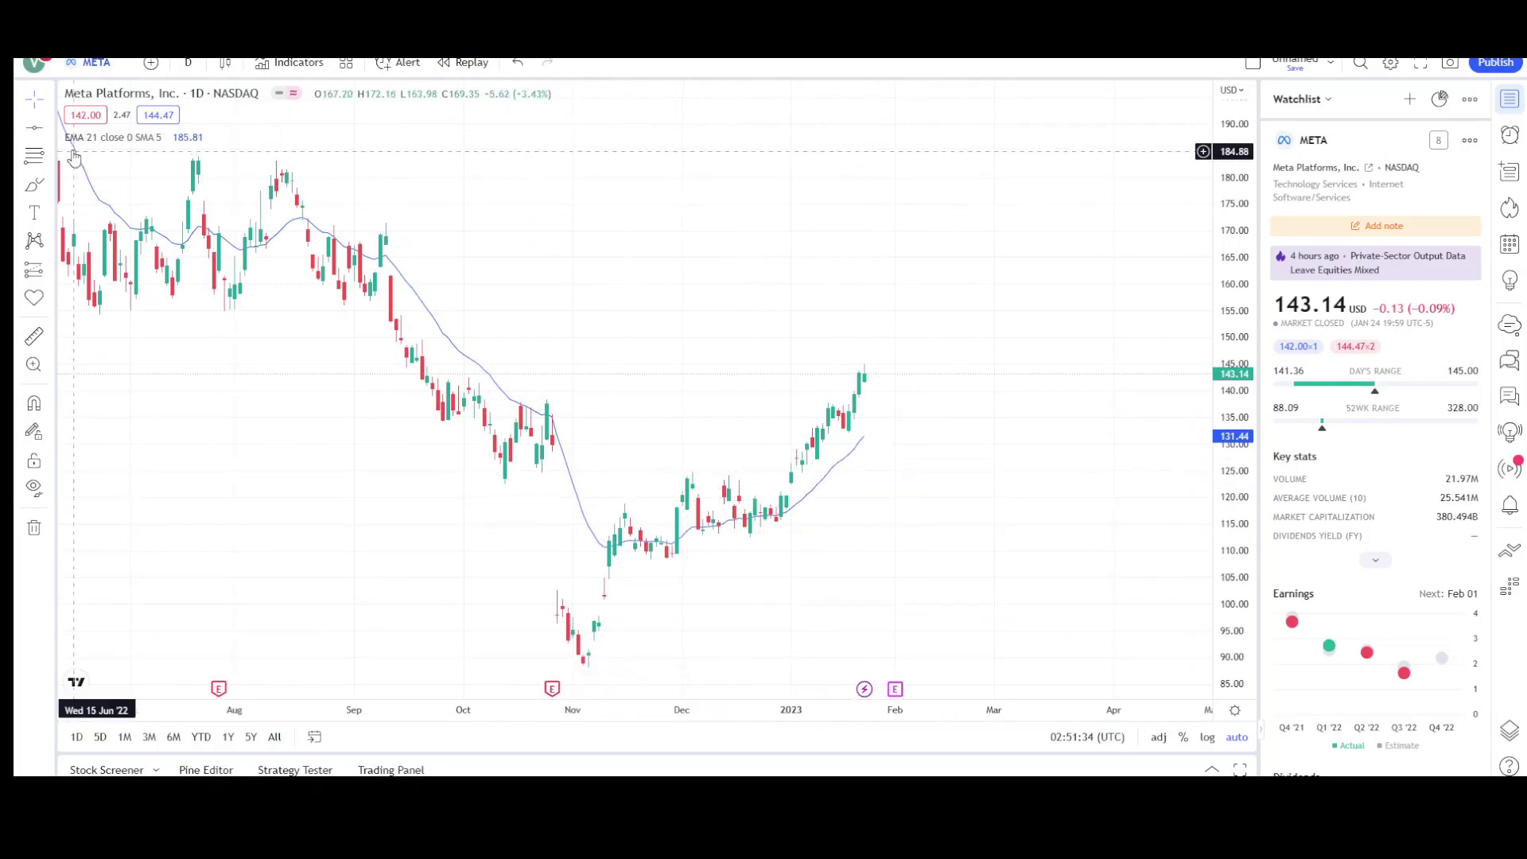
{"action": "left_click", "coordinate": [50, 135]}
{"action": "left_click", "coordinate": [120, 440]}
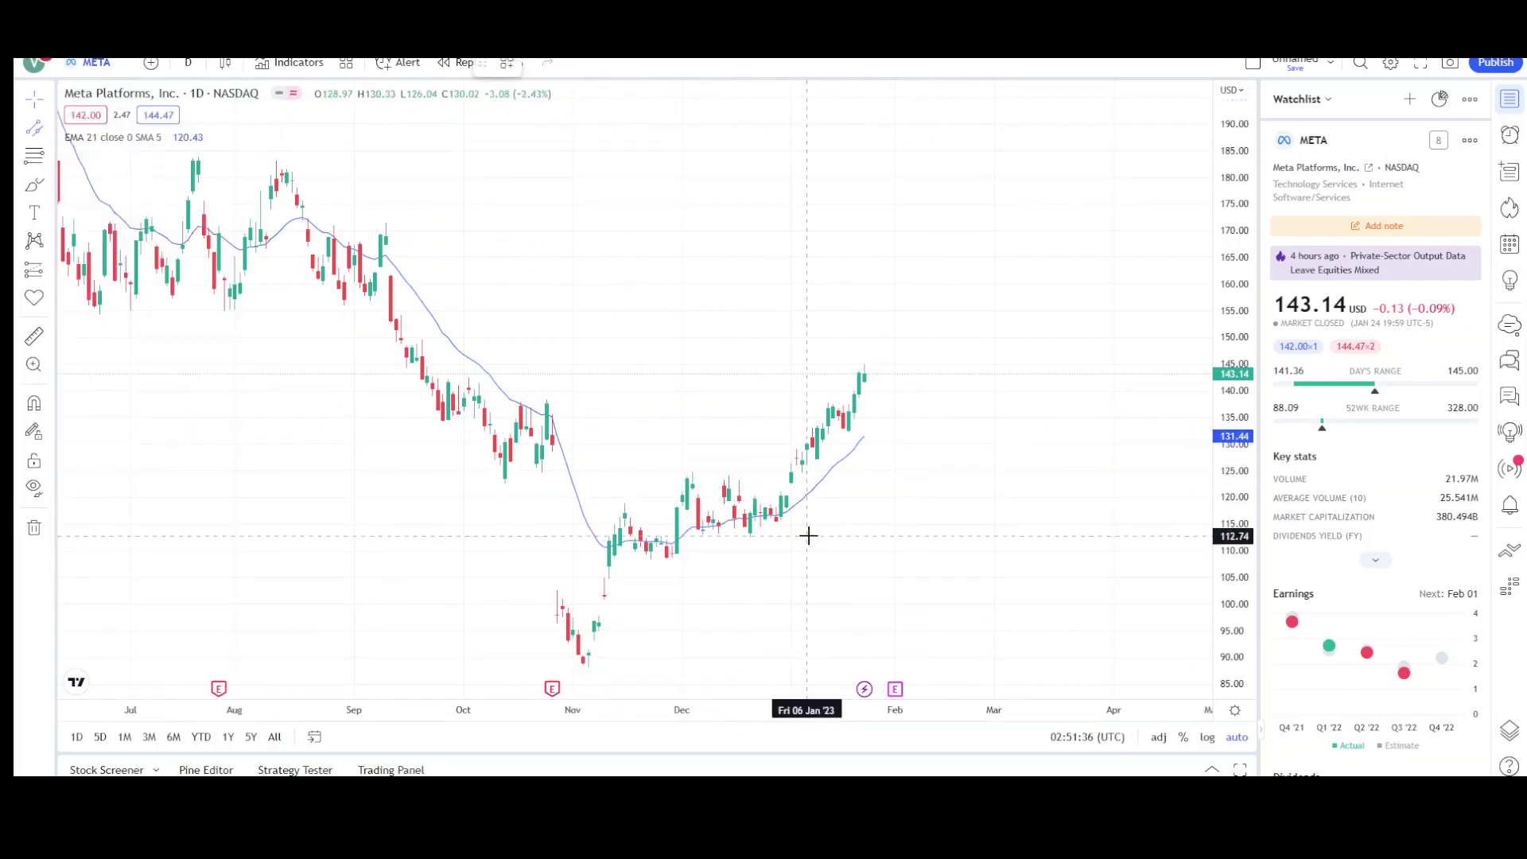
{"action": "left_click", "coordinate": [603, 601]}
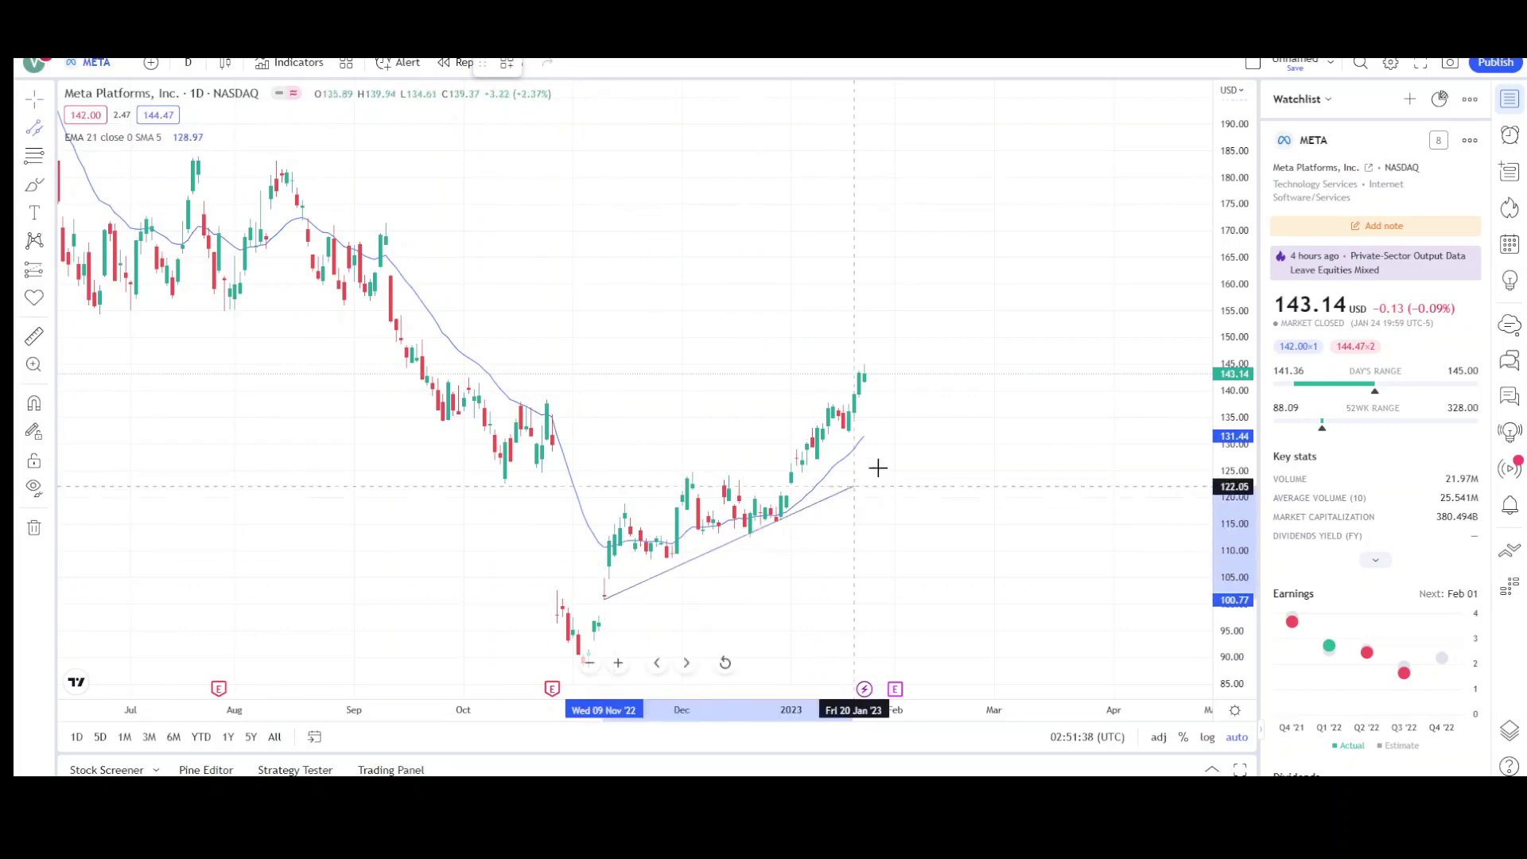
{"action": "left_click", "coordinate": [931, 446]}
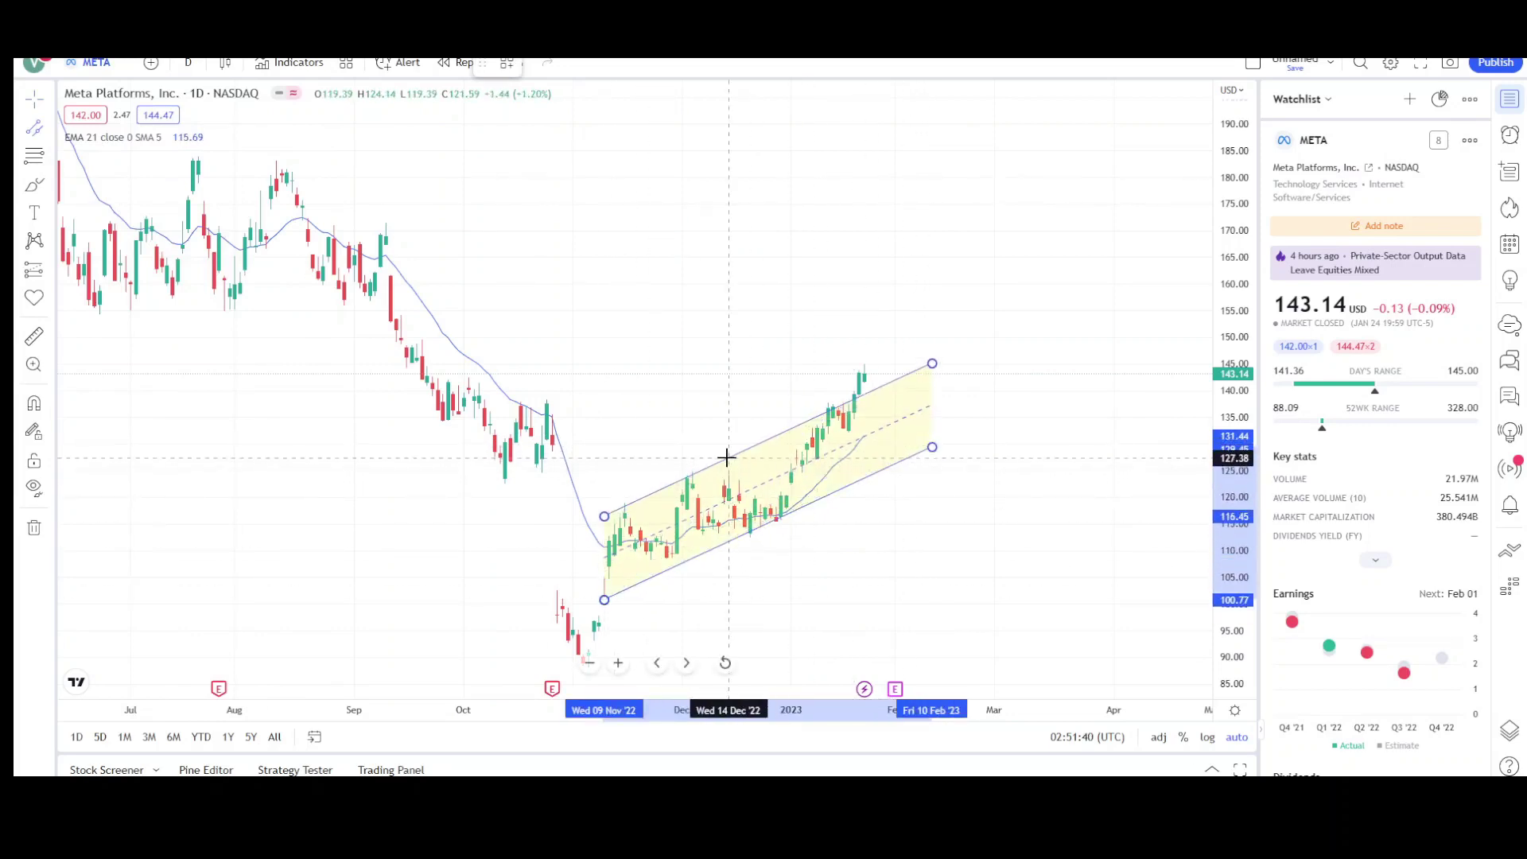
{"action": "left_click", "coordinate": [726, 457]}
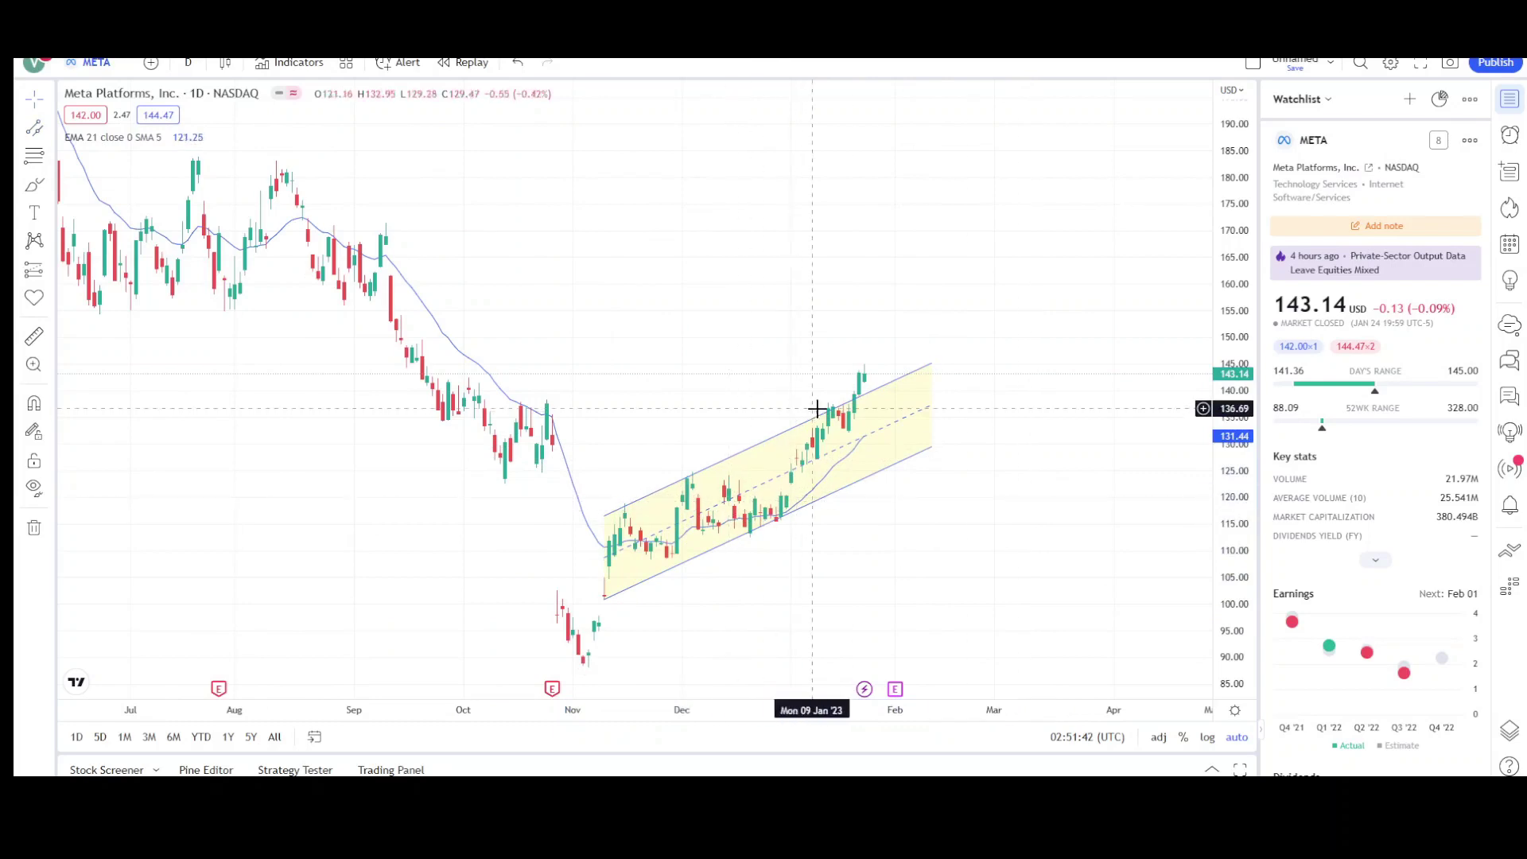
- Refit the rising channel so its lower edge runs from about 94.56 to 131.07 and its upper edge from about 112.95 to 149.47
{"action": "left_click_drag", "start_coordinate": [604, 602], "coordinate": [595, 634]}
{"action": "left_click_drag", "start_coordinate": [932, 448], "coordinate": [914, 433]}
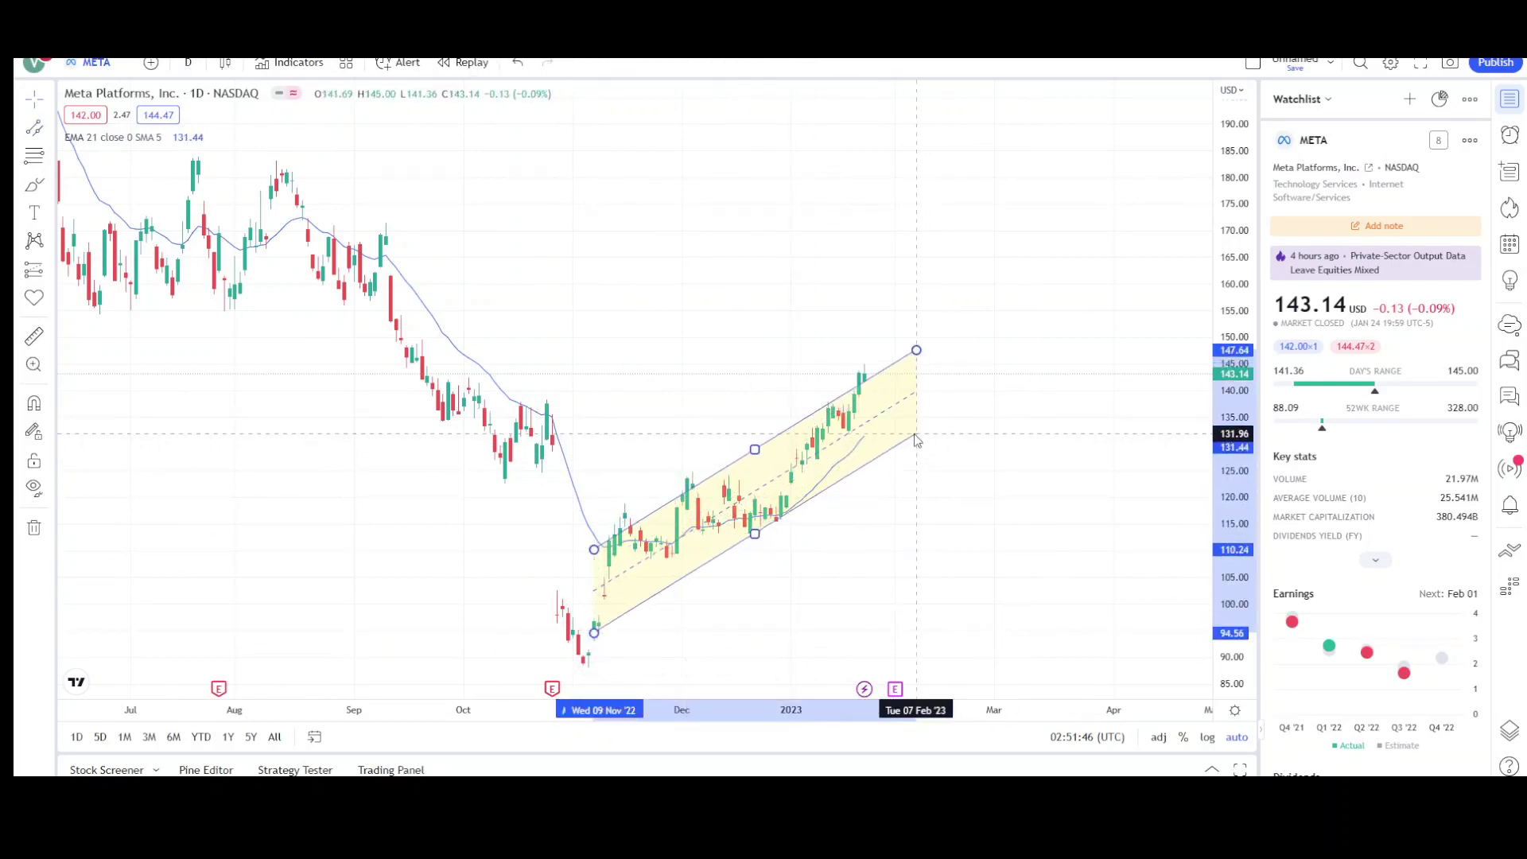
{"action": "left_click_drag", "start_coordinate": [753, 450], "coordinate": [754, 435]}
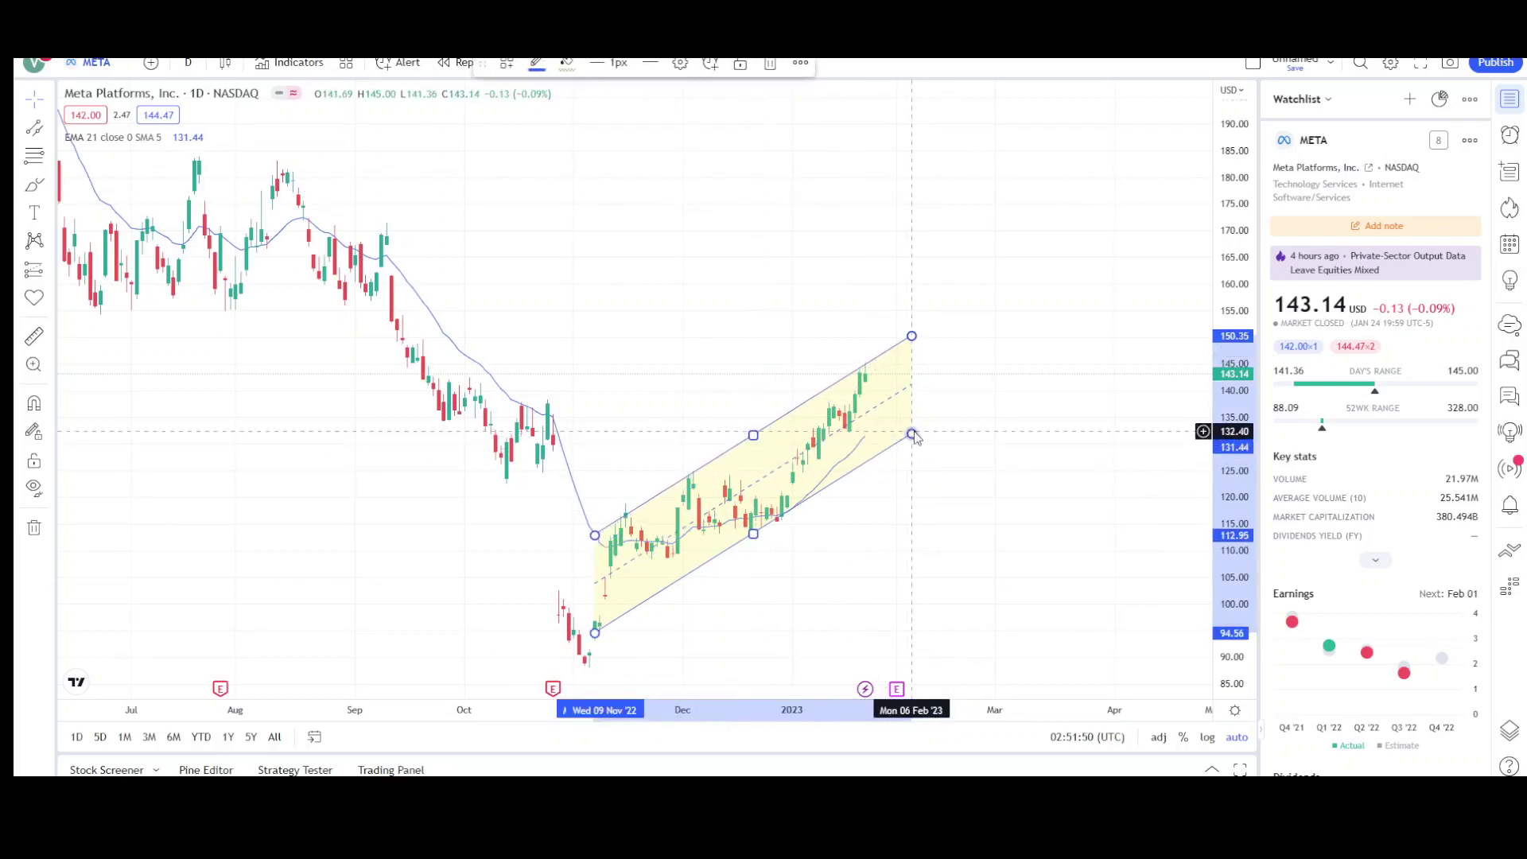
{"action": "left_click_drag", "start_coordinate": [915, 438], "coordinate": [916, 443]}
{"action": "left_click", "coordinate": [968, 474]}
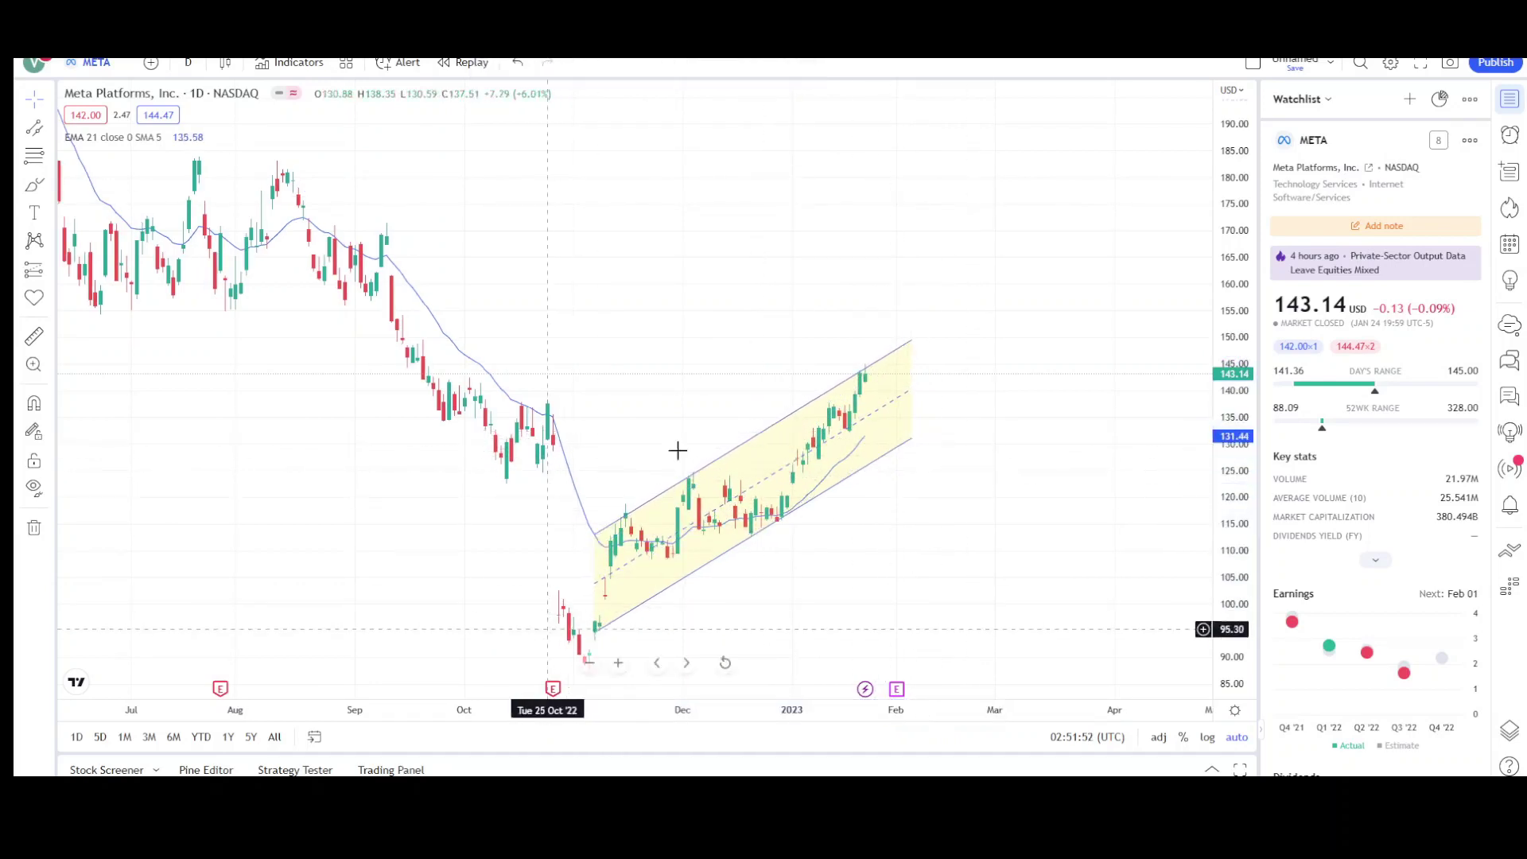
- Draw an upward arrow and place it along the latest rally, from late December '22 near 113 to late January '23 near 148
{"action": "left_click", "coordinate": [50, 132]}
{"action": "left_click", "coordinate": [103, 129]}
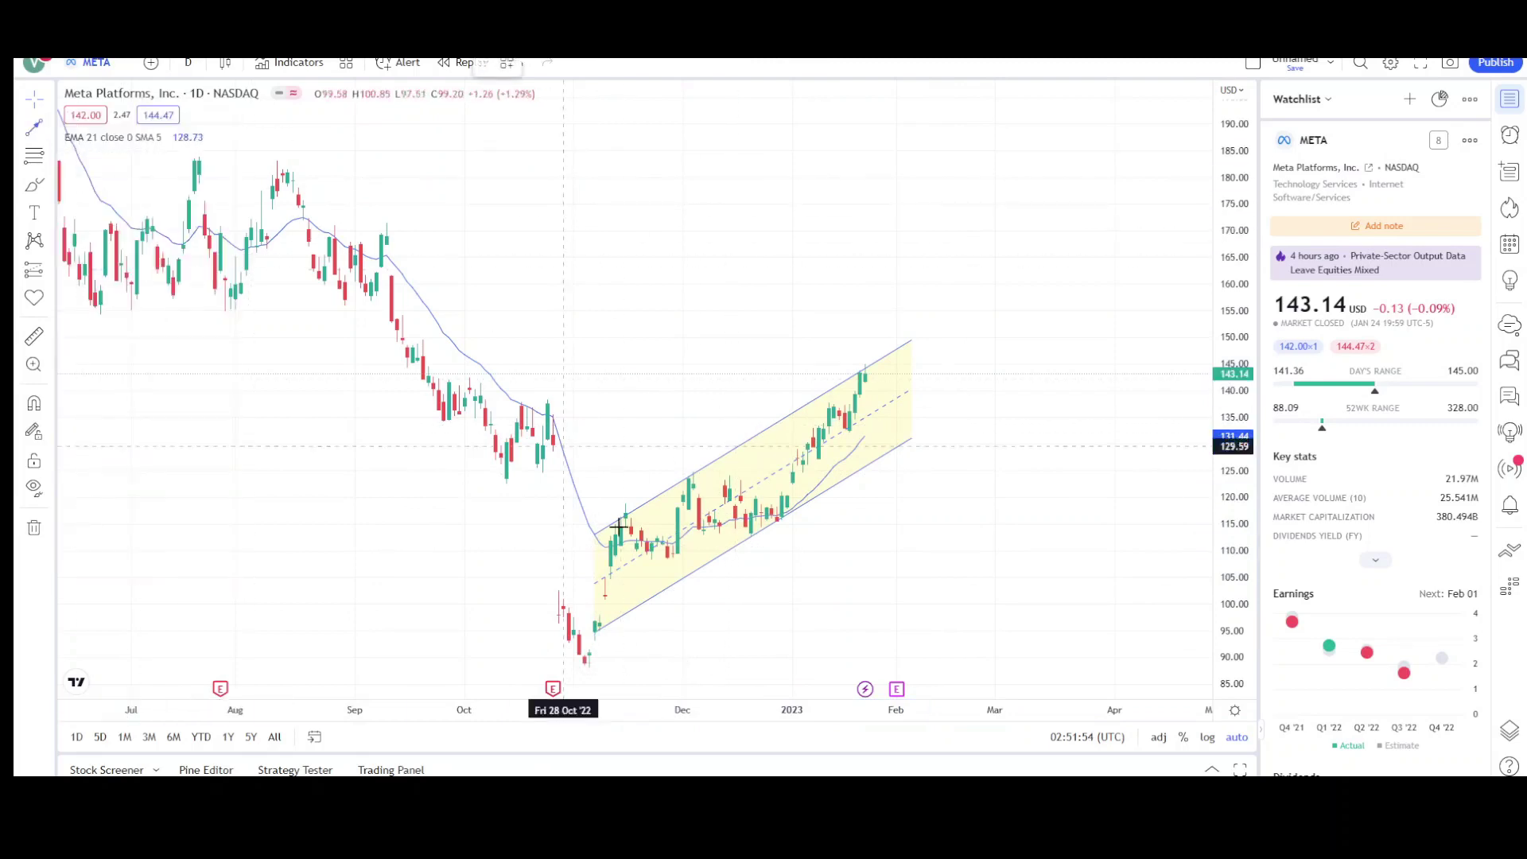
{"action": "left_click", "coordinate": [573, 665]}
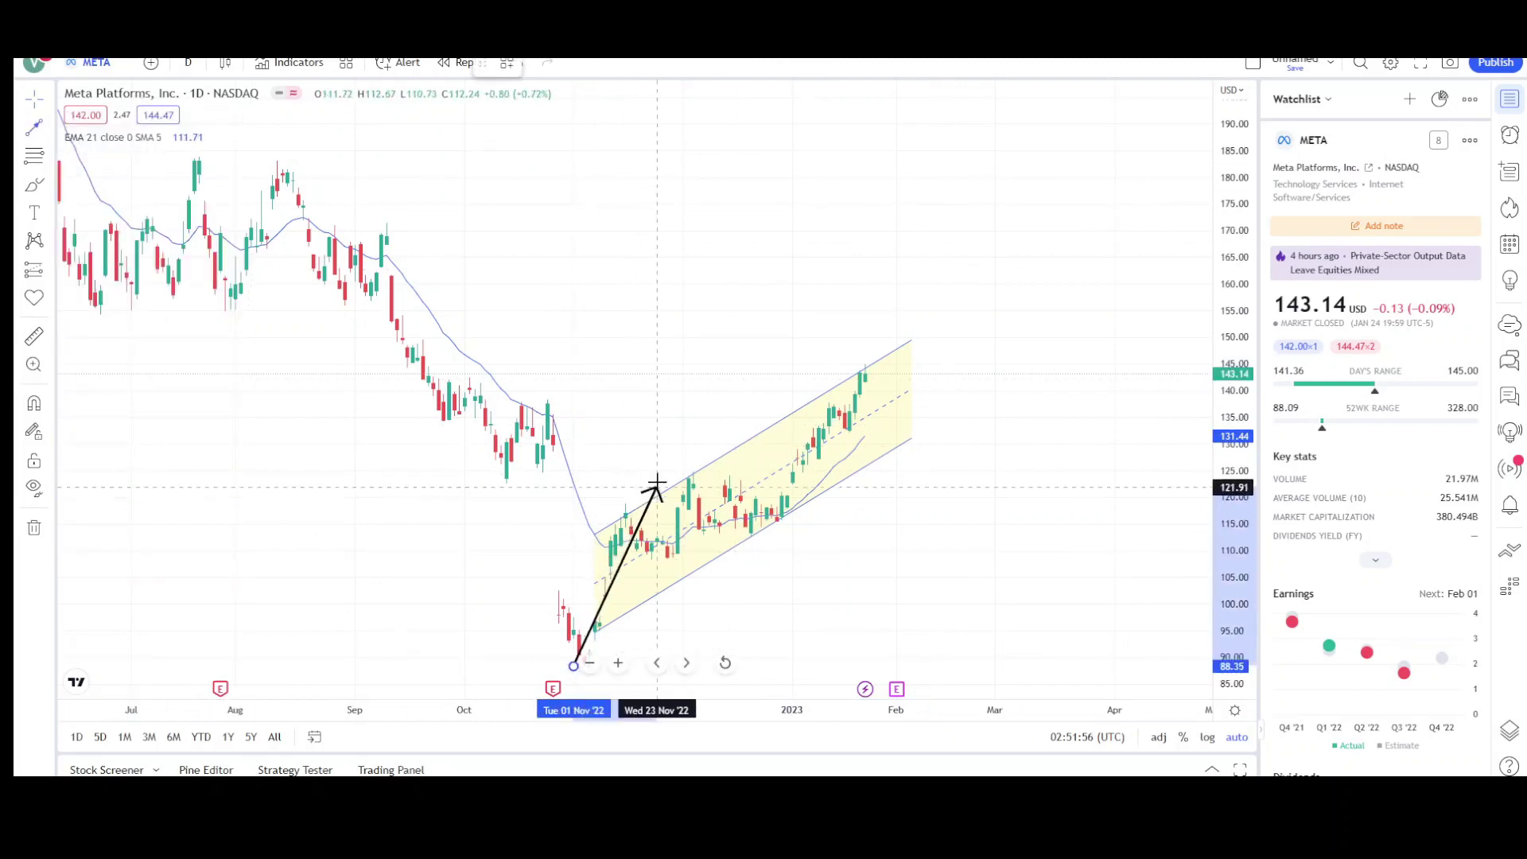
{"action": "left_click", "coordinate": [693, 475]}
{"action": "left_click_drag", "start_coordinate": [647, 560], "coordinate": [828, 424]}
{"action": "left_click", "coordinate": [996, 347]}
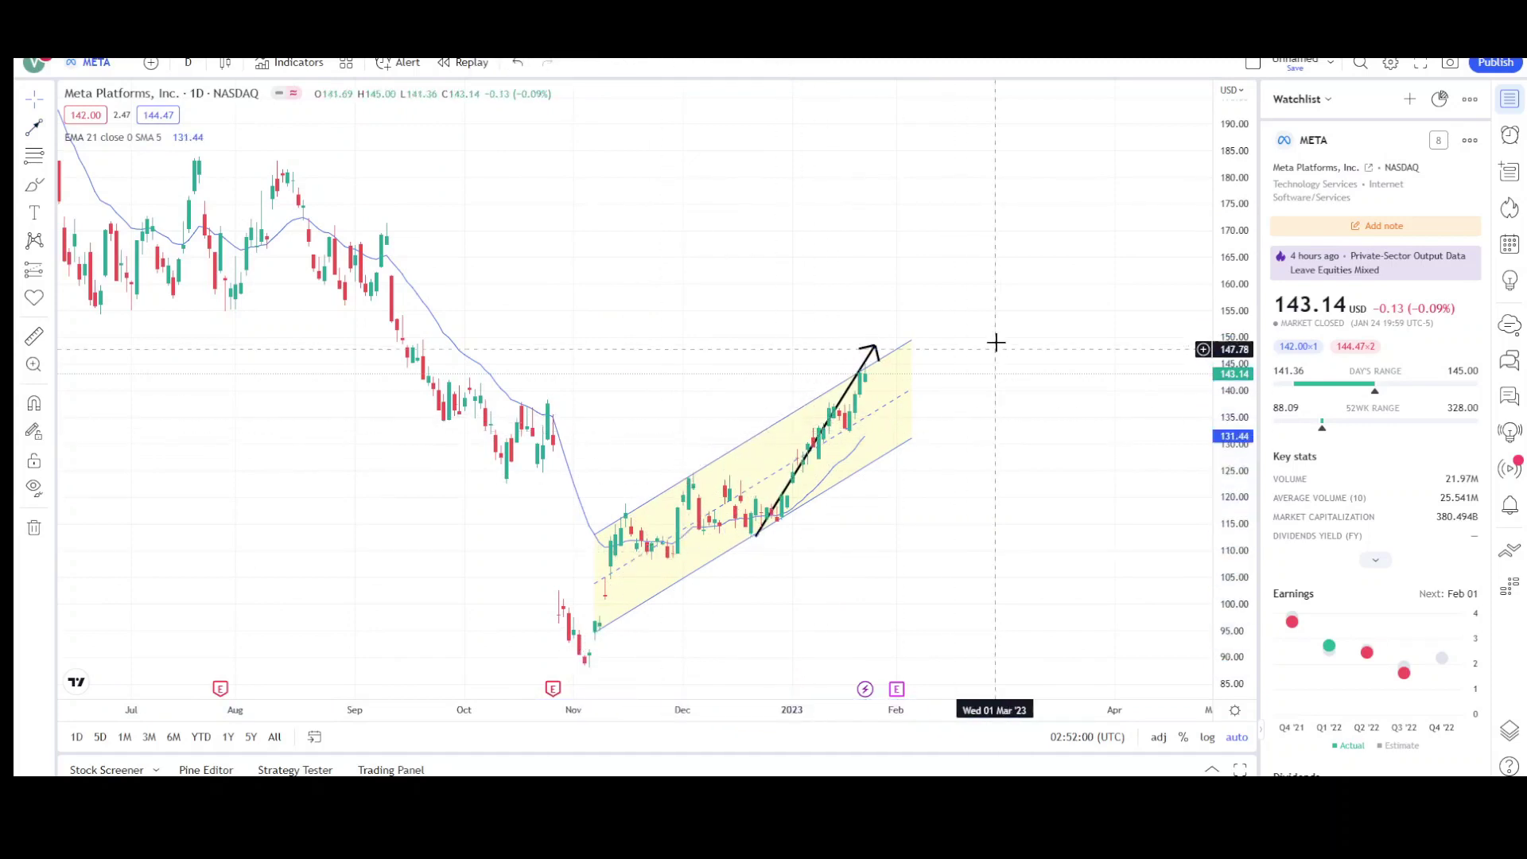
- Place a horizontal line at about 148.52, level with the arrow's tip
{"action": "left_click", "coordinate": [49, 132]}
{"action": "left_click", "coordinate": [136, 318]}
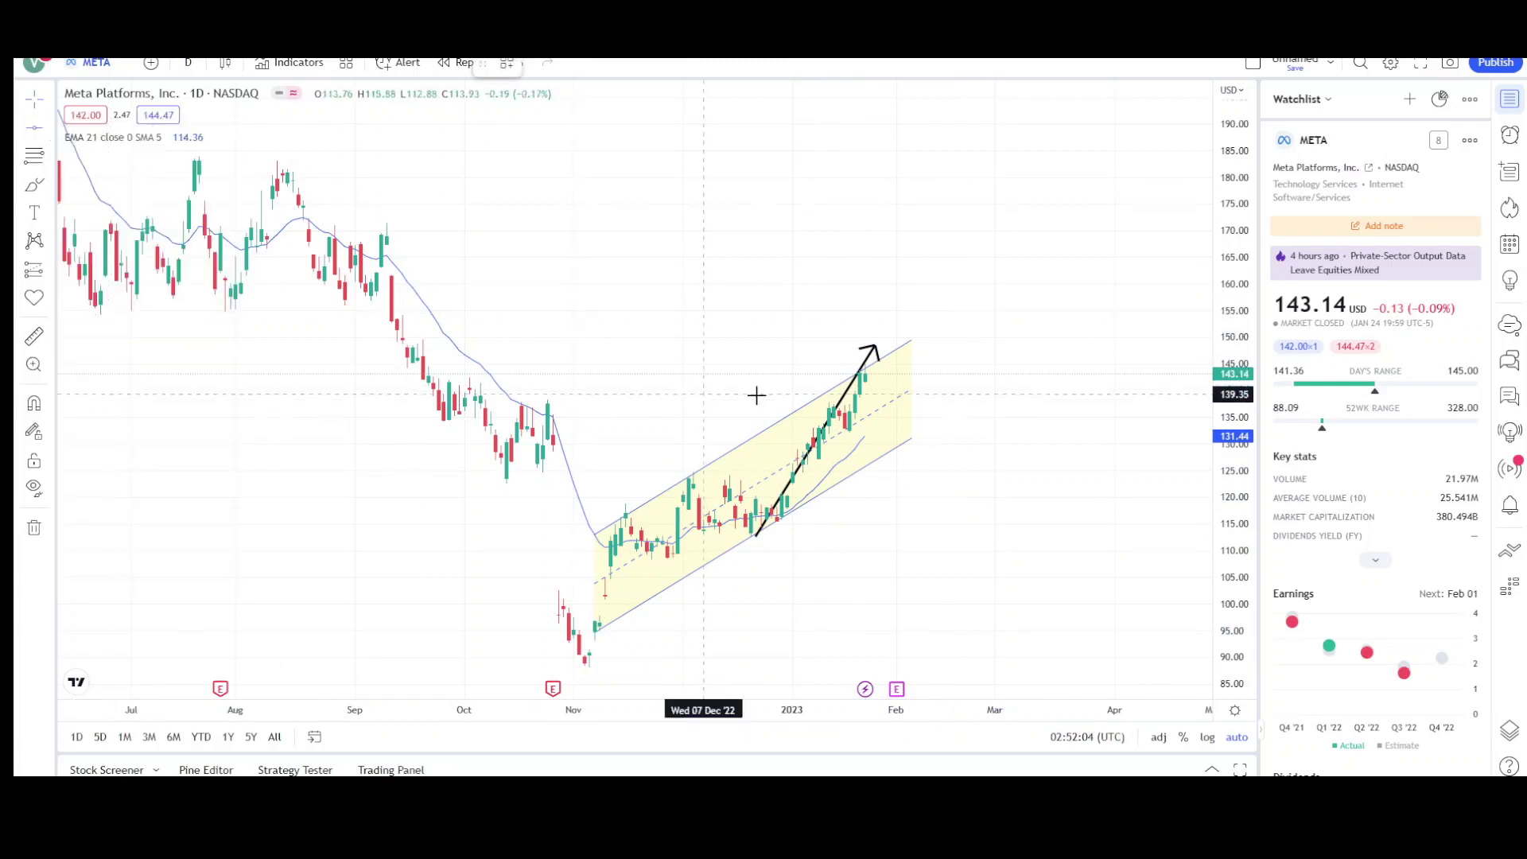
{"action": "left_click", "coordinate": [755, 346]}
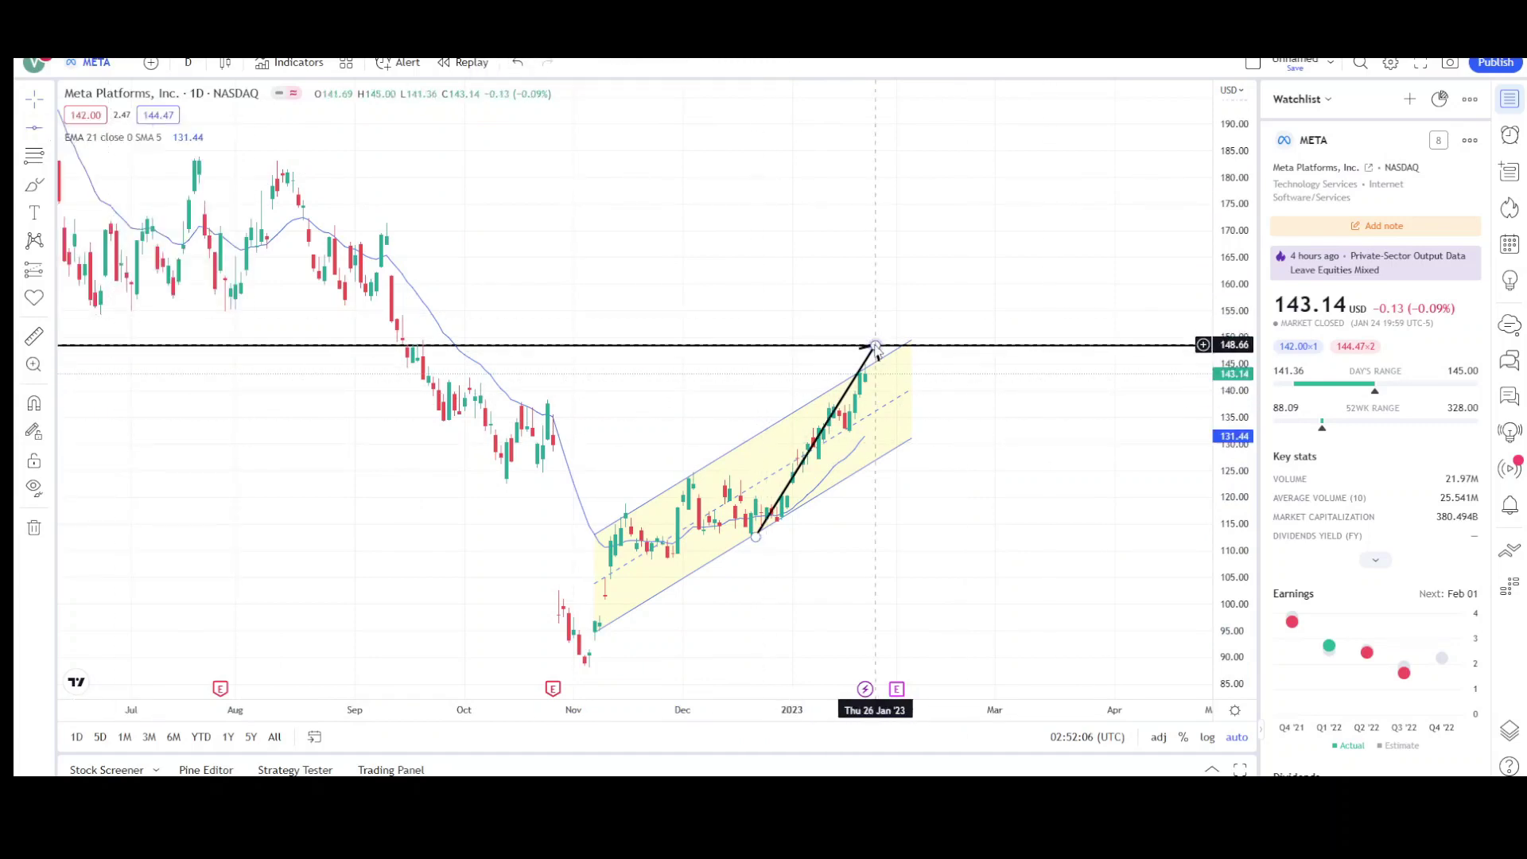
- Draw a narrow parallel channel around the arrow, its lower edge from about 110.18 on 22 Dec '22 to 142.35 on 24 Jan '23
{"action": "scroll", "coordinate": [891, 362], "scroll_direction": "up", "scroll_amount": 1}
{"action": "left_click", "coordinate": [50, 132]}
{"action": "left_click", "coordinate": [132, 424]}
{"action": "left_click", "coordinate": [50, 132]}
{"action": "left_click", "coordinate": [120, 125]}
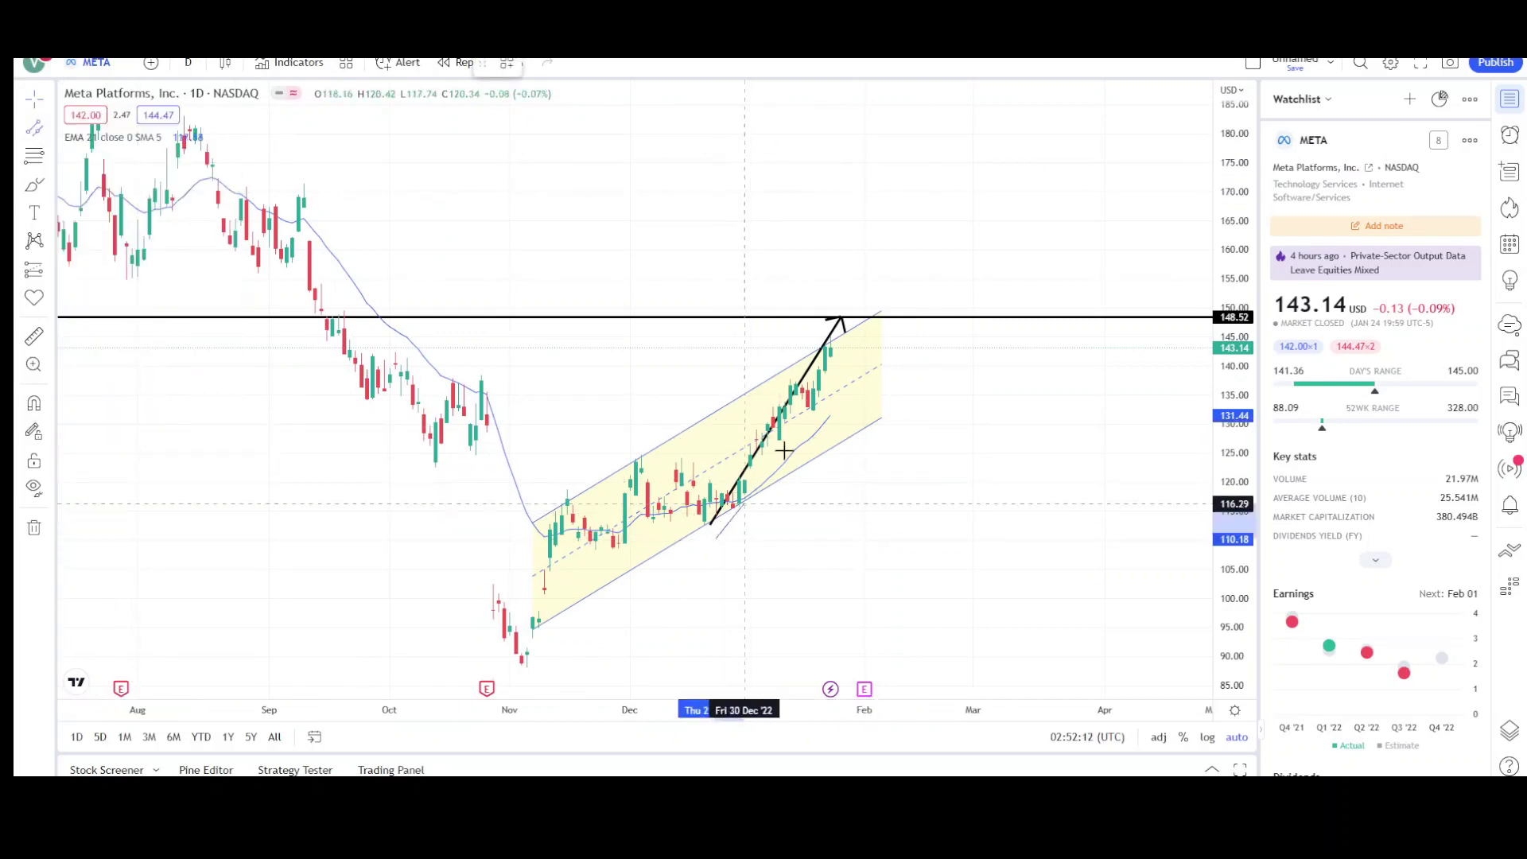
{"action": "left_click", "coordinate": [831, 353]}
{"action": "left_click", "coordinate": [791, 382]}
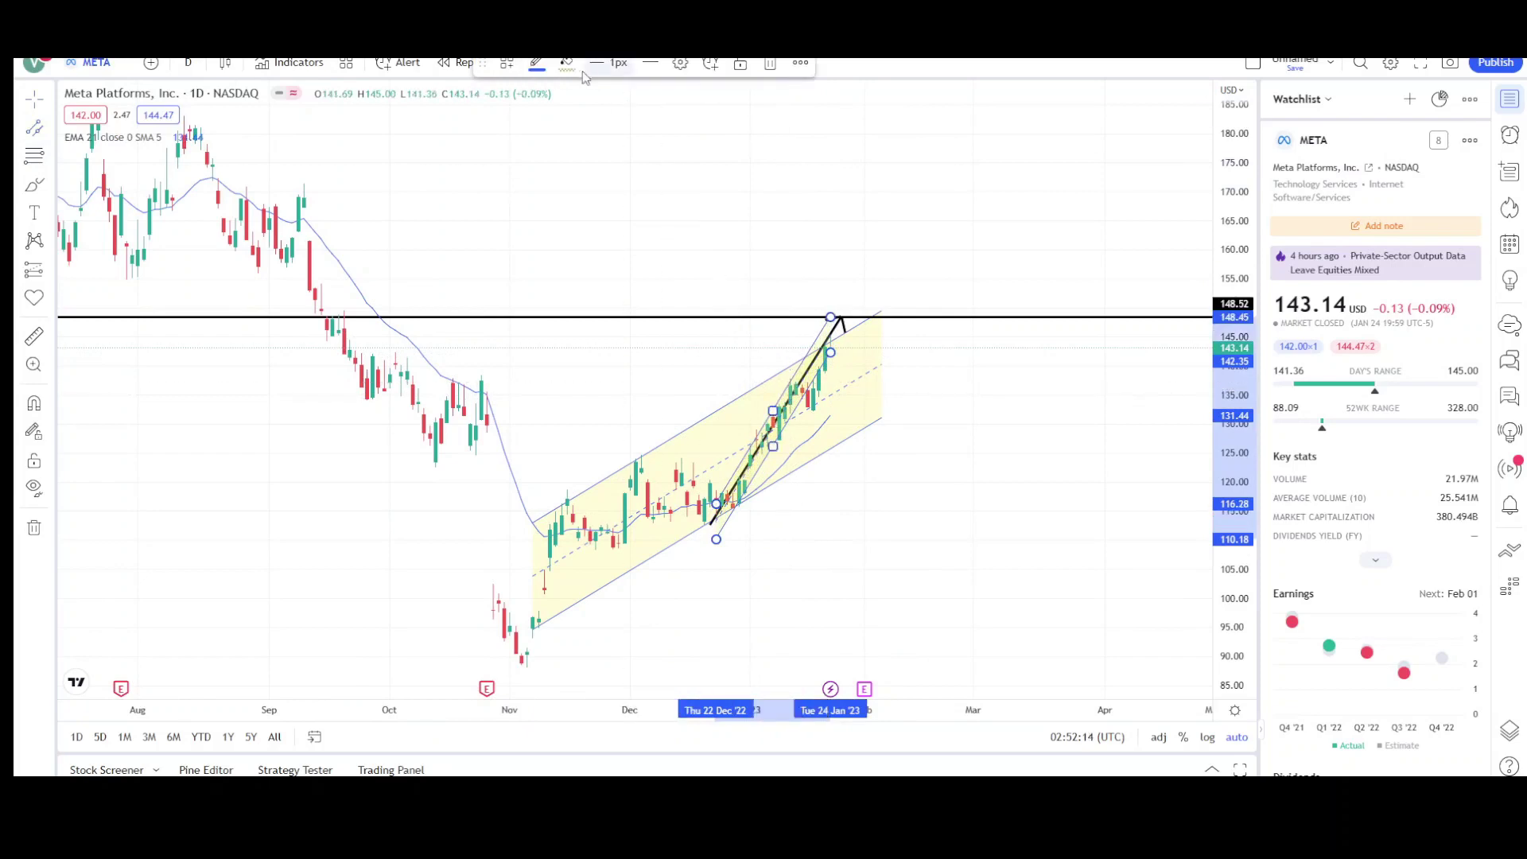
- Change the narrow steep channel's fill to orange and deselect the channel
{"action": "left_click", "coordinate": [566, 64]}
{"action": "left_click", "coordinate": [590, 117]}
{"action": "left_click", "coordinate": [933, 393]}
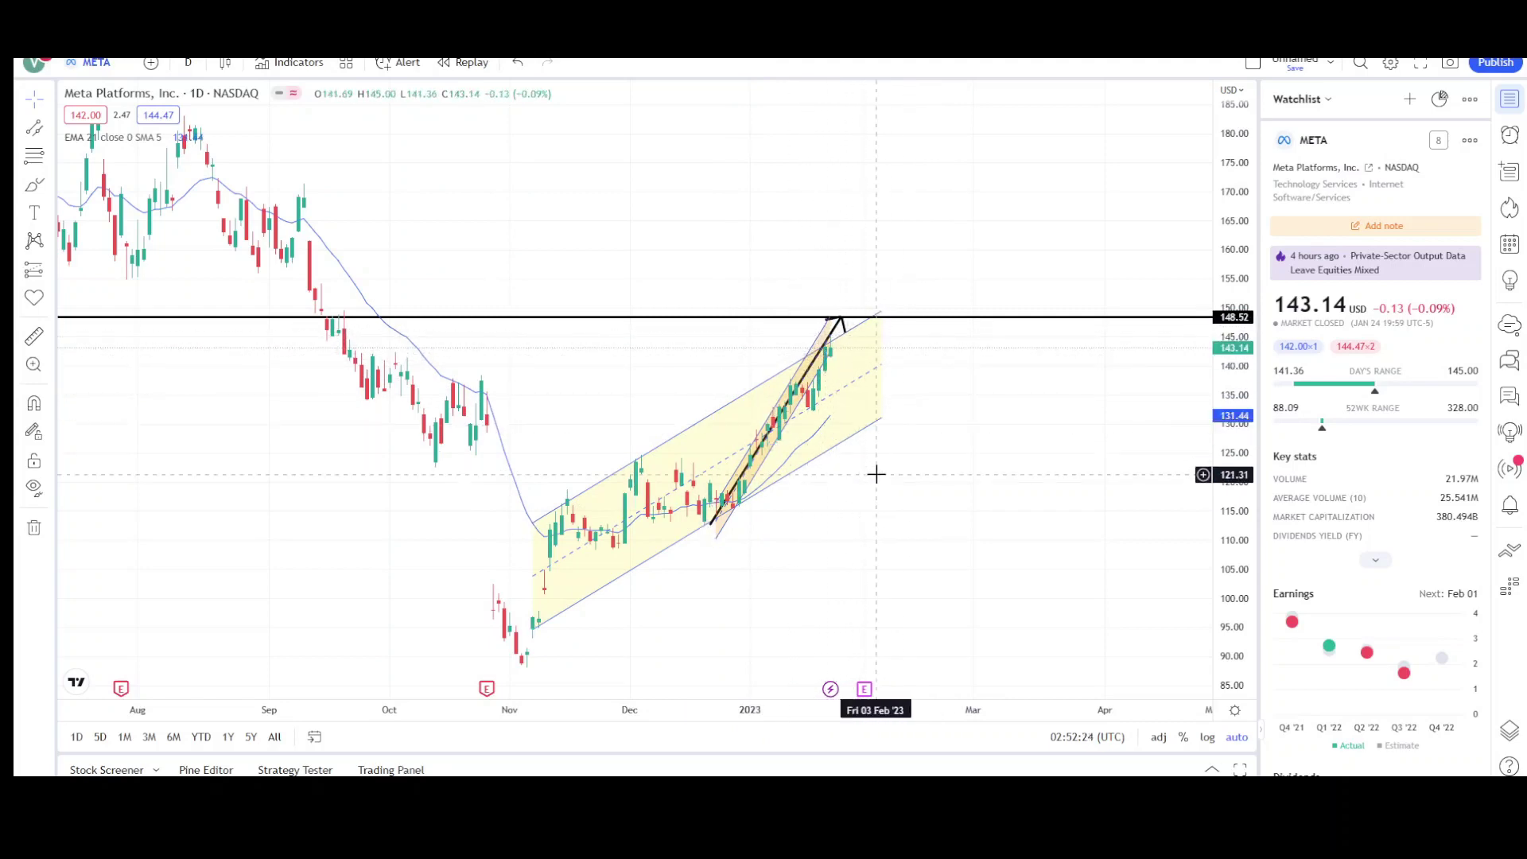
- Place a second horizontal line at about 156.39, along the June to August '22 lows
{"action": "scroll", "coordinate": [967, 429], "scroll_direction": "down", "scroll_amount": 3}
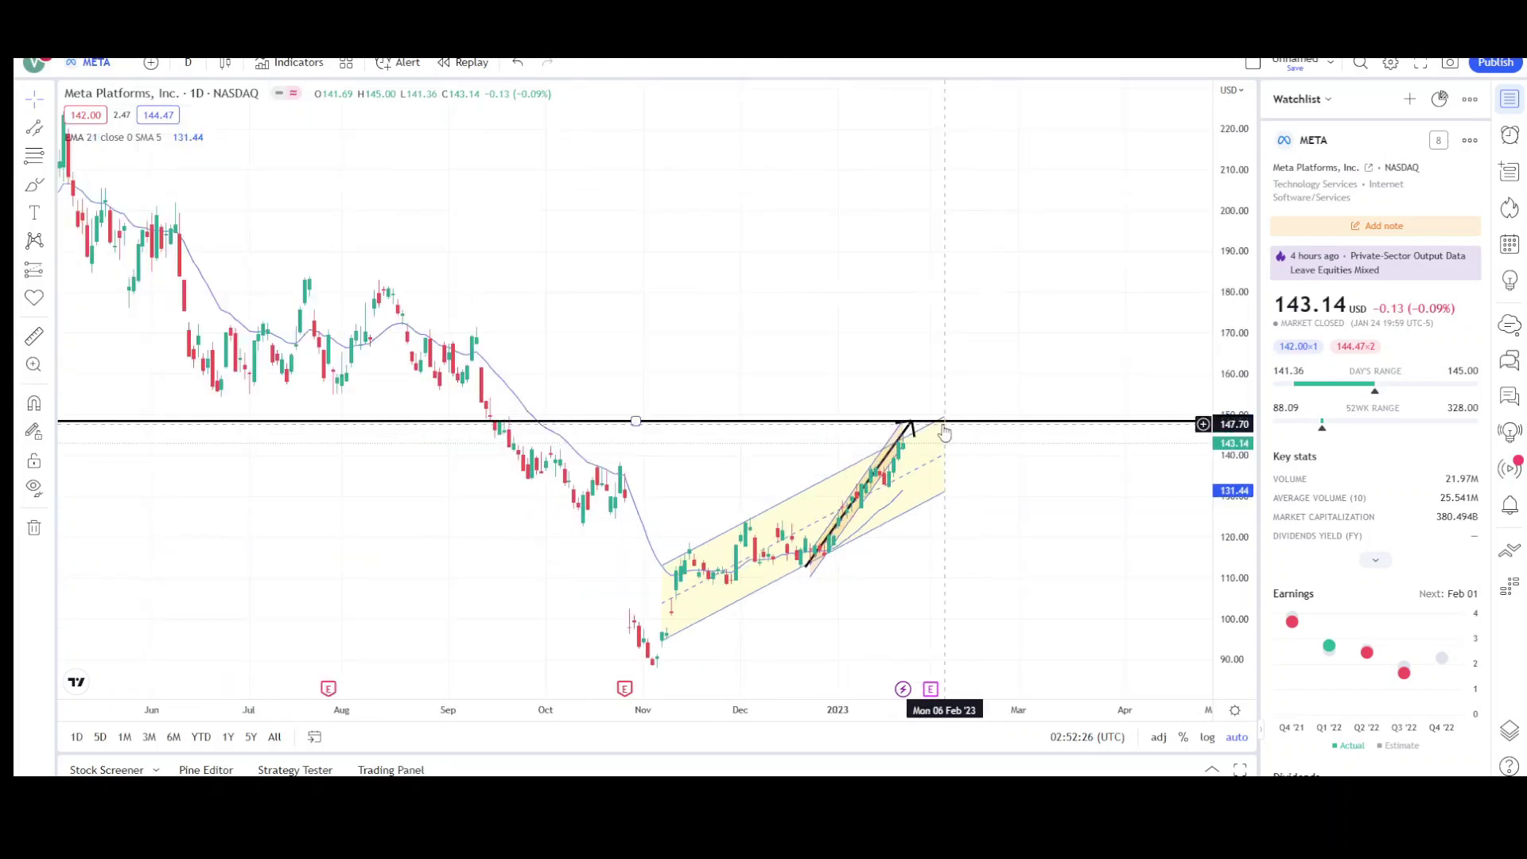
{"action": "left_click", "coordinate": [49, 128]}
{"action": "left_click", "coordinate": [120, 318]}
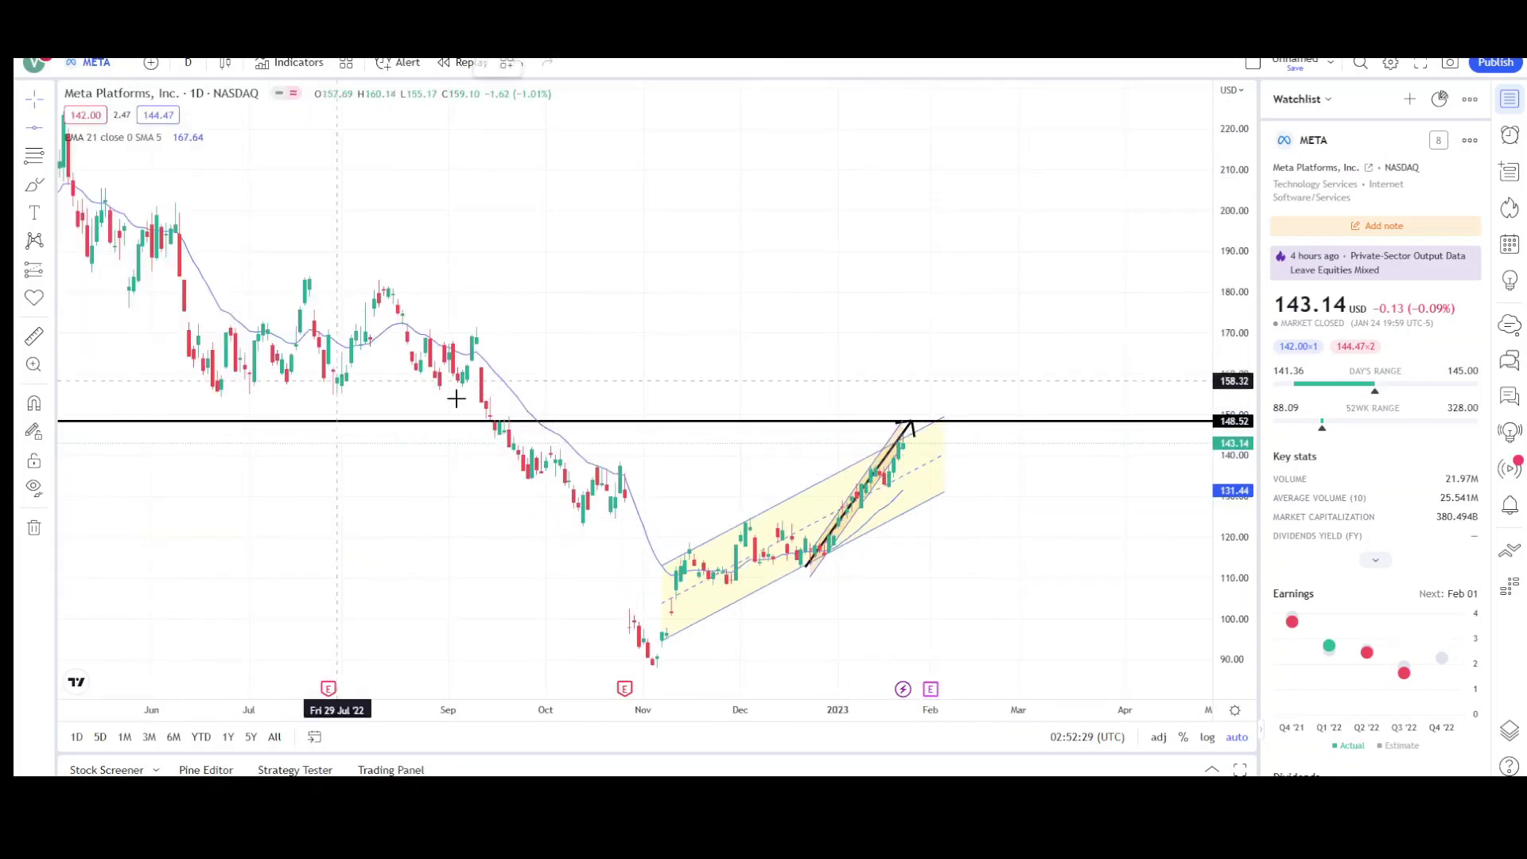
{"action": "left_click", "coordinate": [537, 389]}
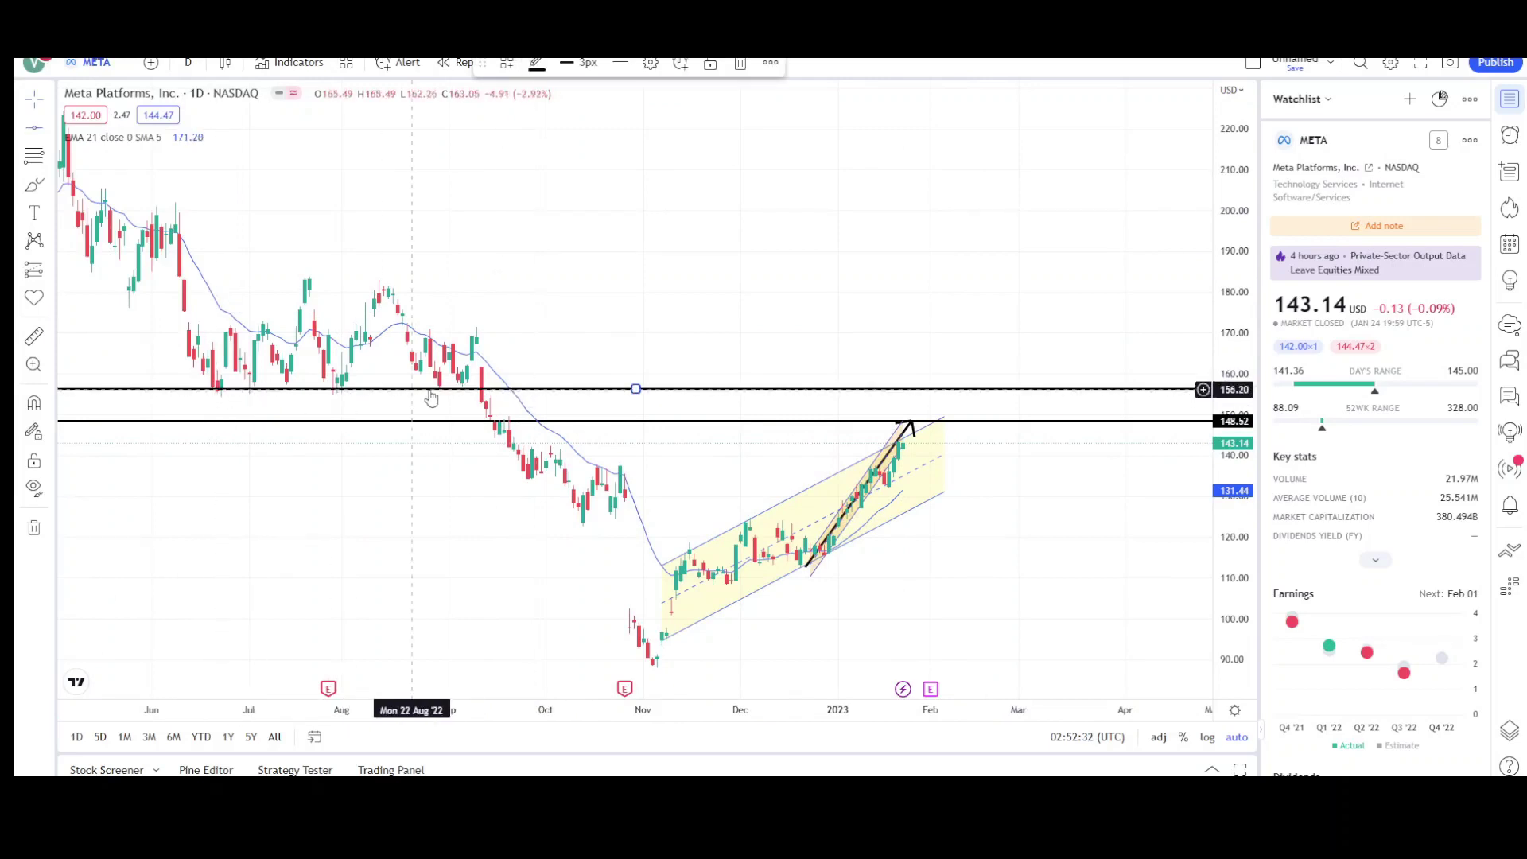
{"action": "left_click_drag", "start_coordinate": [432, 397], "coordinate": [352, 400]}
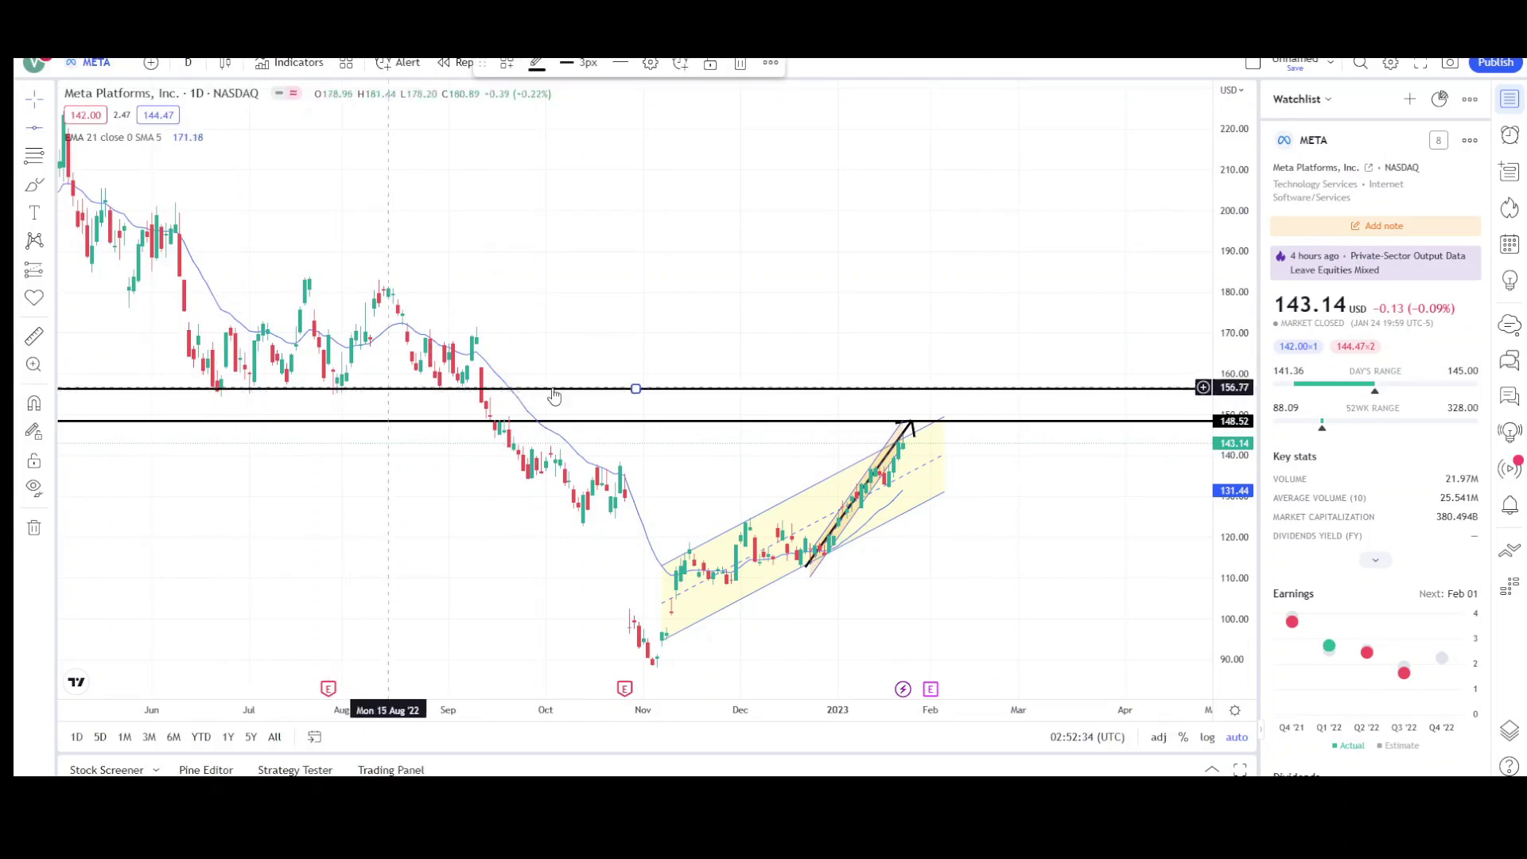
- Sketch a zigzag rising price path above the 156.39 line with the brush, from February to May, and delete it
{"action": "scroll", "coordinate": [850, 397], "scroll_direction": "up", "scroll_amount": 1}
{"action": "scroll", "coordinate": [853, 391], "scroll_direction": "down", "scroll_amount": 3}
{"action": "left_click_drag", "start_coordinate": [1022, 378], "coordinate": [875, 375]}
{"action": "scroll", "coordinate": [875, 375], "scroll_direction": "up", "scroll_amount": 1}
{"action": "left_click", "coordinate": [34, 185]}
{"action": "mouse_move", "coordinate": [789, 349]}
{"action": "left_mouse_down"}
{"action": "mouse_move", "coordinate": [825, 255]}
{"action": "mouse_move", "coordinate": [876, 331]}
{"action": "mouse_move", "coordinate": [903, 272]}
{"action": "mouse_move", "coordinate": [960, 352]}
{"action": "mouse_move", "coordinate": [986, 299]}
{"action": "mouse_move", "coordinate": [1075, 211]}
{"action": "left_mouse_up"}
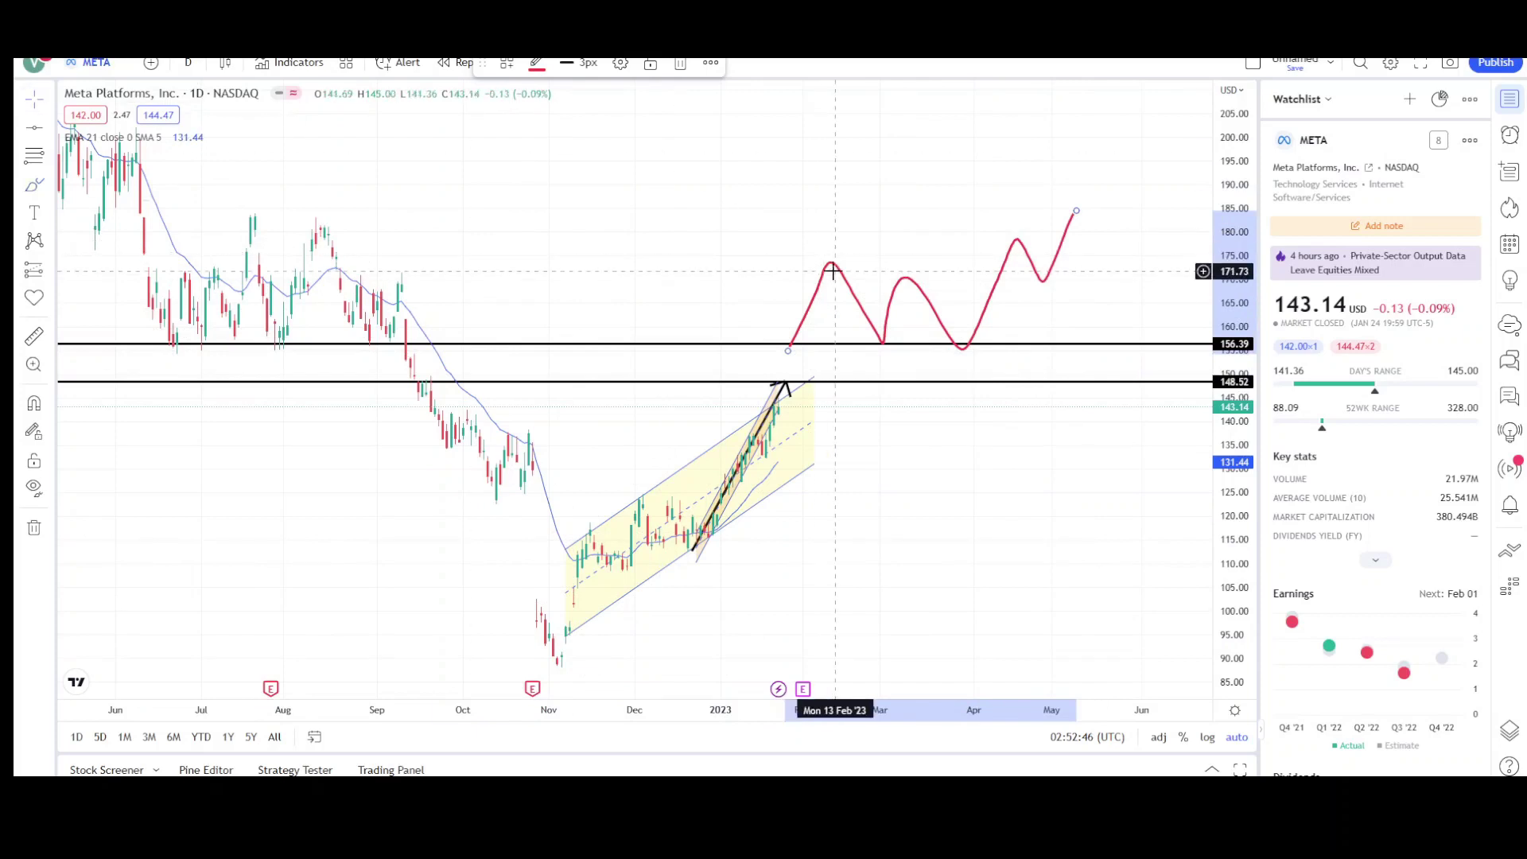
{"action": "left_click", "coordinate": [680, 63]}
- Draw a wide falling parallel channel, its upper edge from about 237.21 on 5 Apr '22 to 101.73 on 23 Feb '23, its lower edge starting near 177.54
{"action": "scroll", "coordinate": [795, 405], "scroll_direction": "up", "scroll_amount": 1}
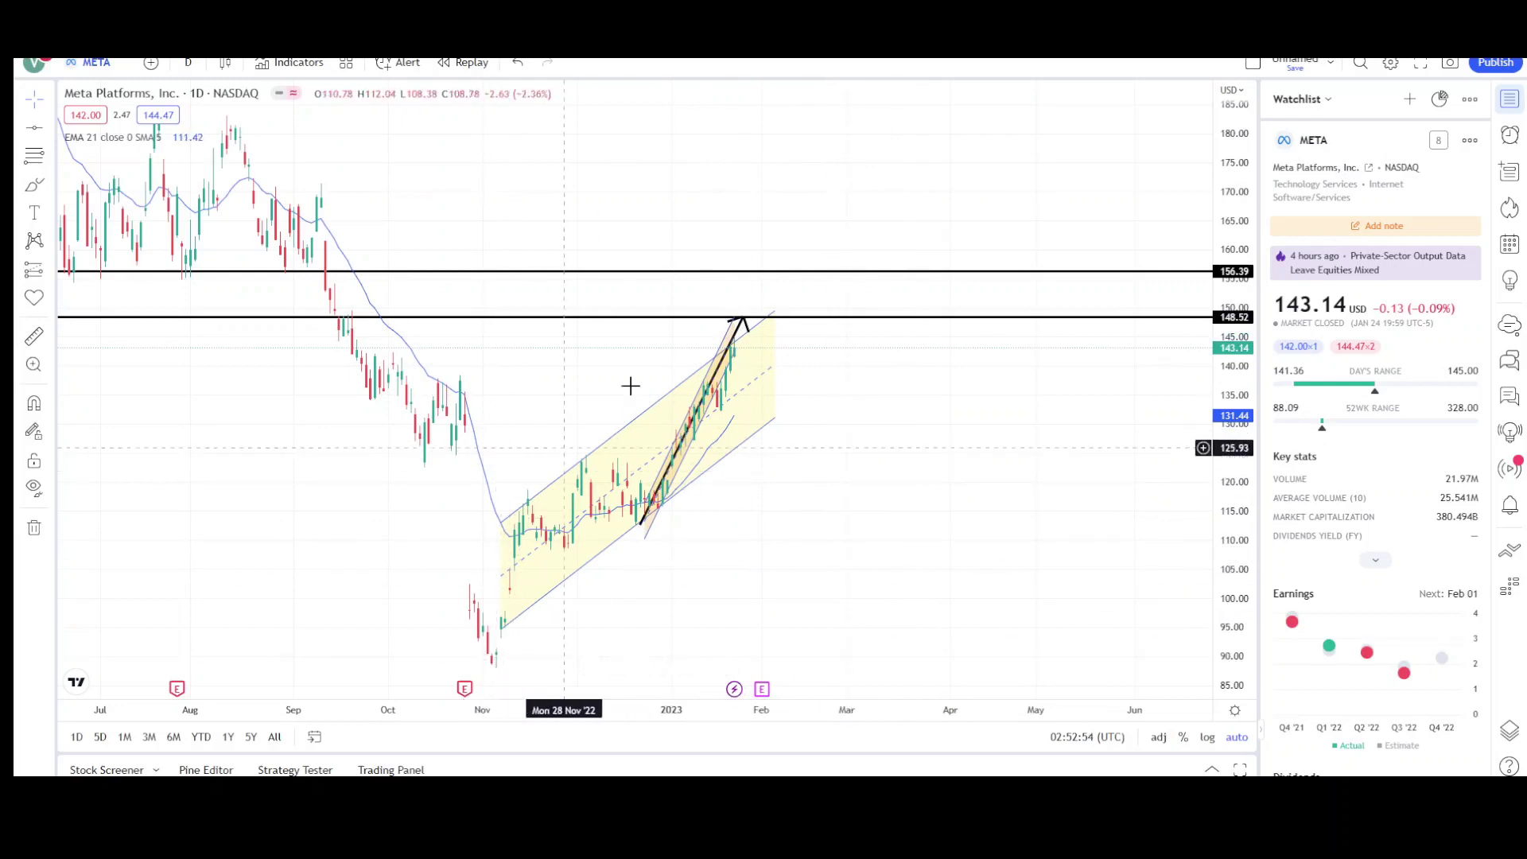
{"action": "scroll", "coordinate": [764, 342], "scroll_direction": "down", "scroll_amount": 5}
{"action": "left_click_drag", "start_coordinate": [685, 374], "coordinate": [828, 385]}
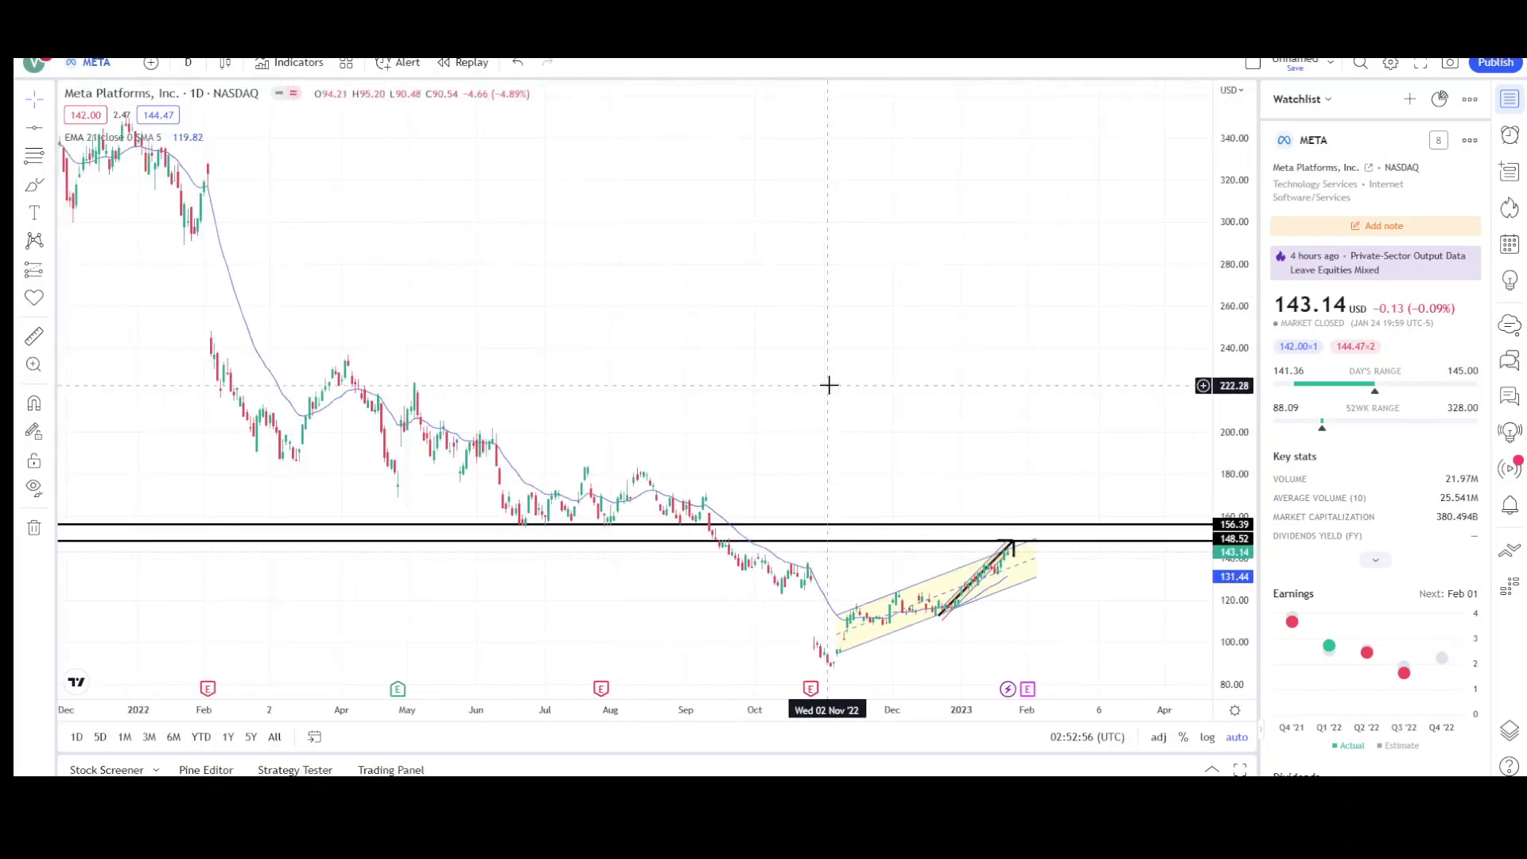
{"action": "scroll", "coordinate": [835, 386], "scroll_direction": "up", "scroll_amount": 1}
{"action": "left_click", "coordinate": [50, 129]}
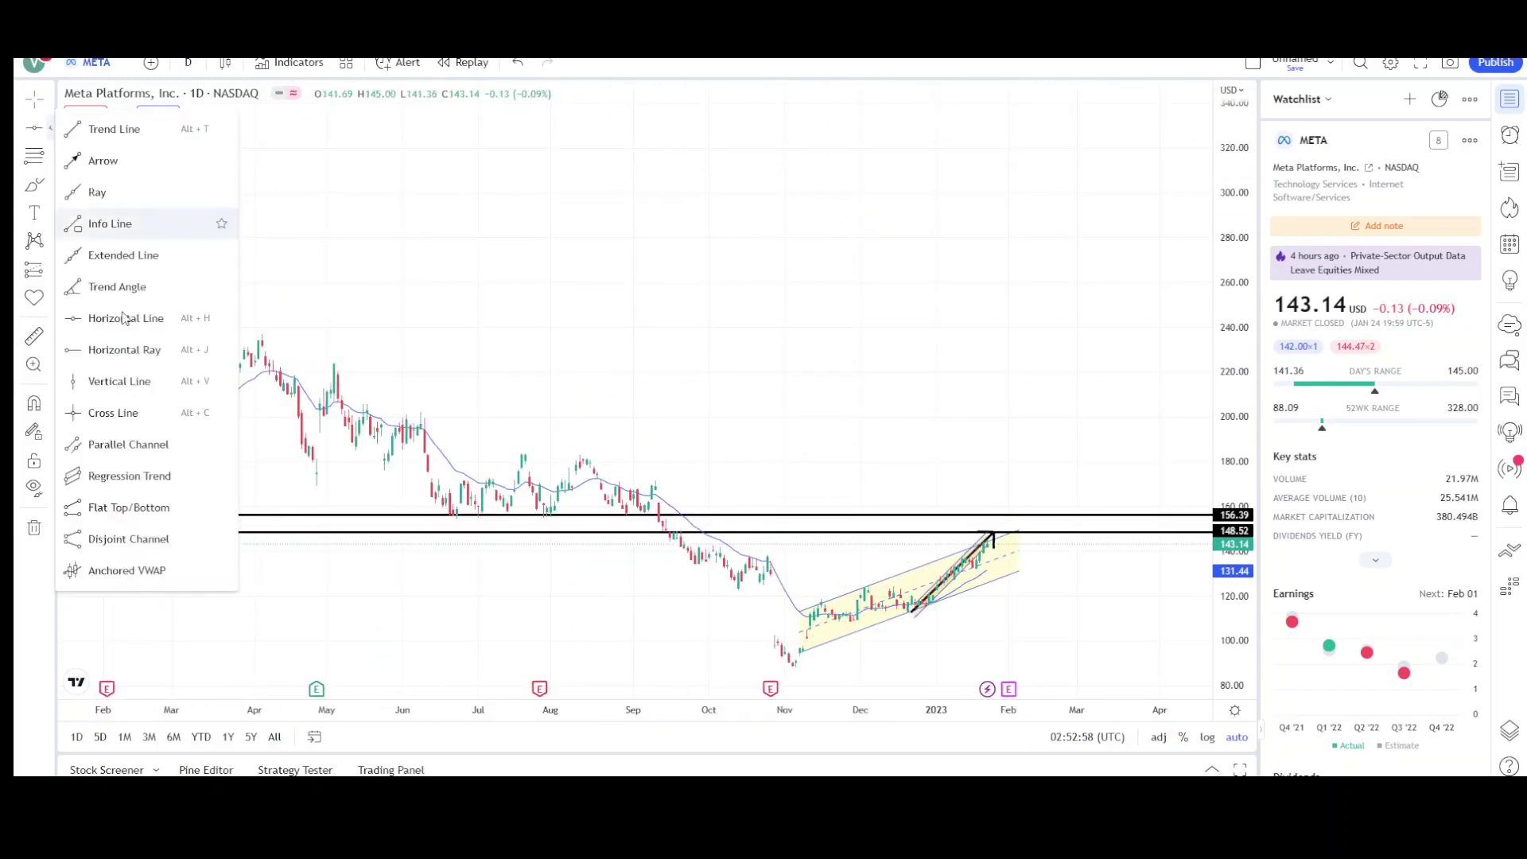
{"action": "left_click", "coordinate": [111, 444]}
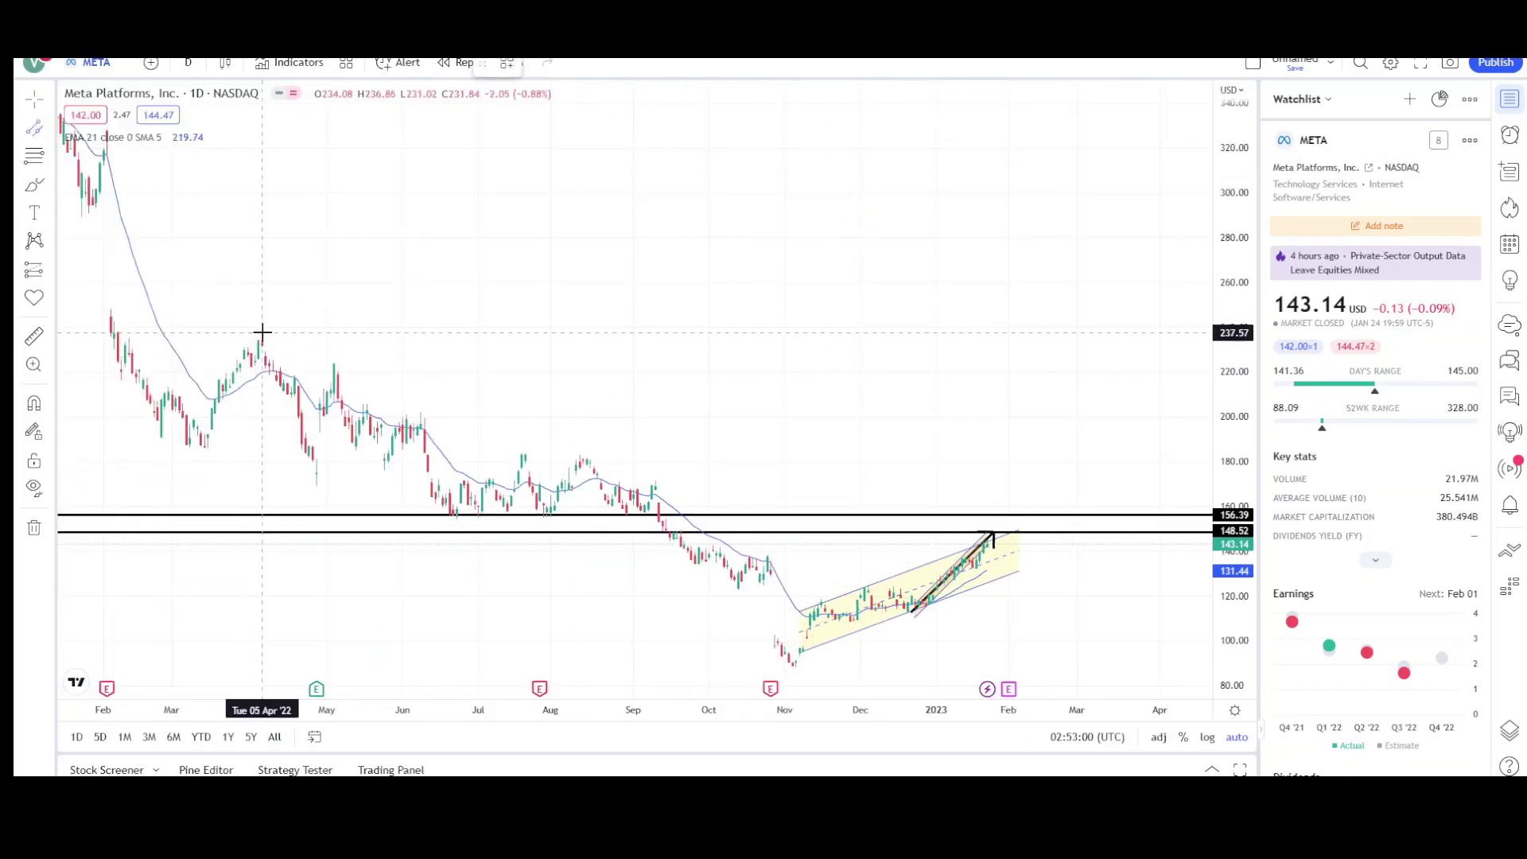
{"action": "left_click", "coordinate": [263, 334]}
{"action": "left_click", "coordinate": [1062, 636]}
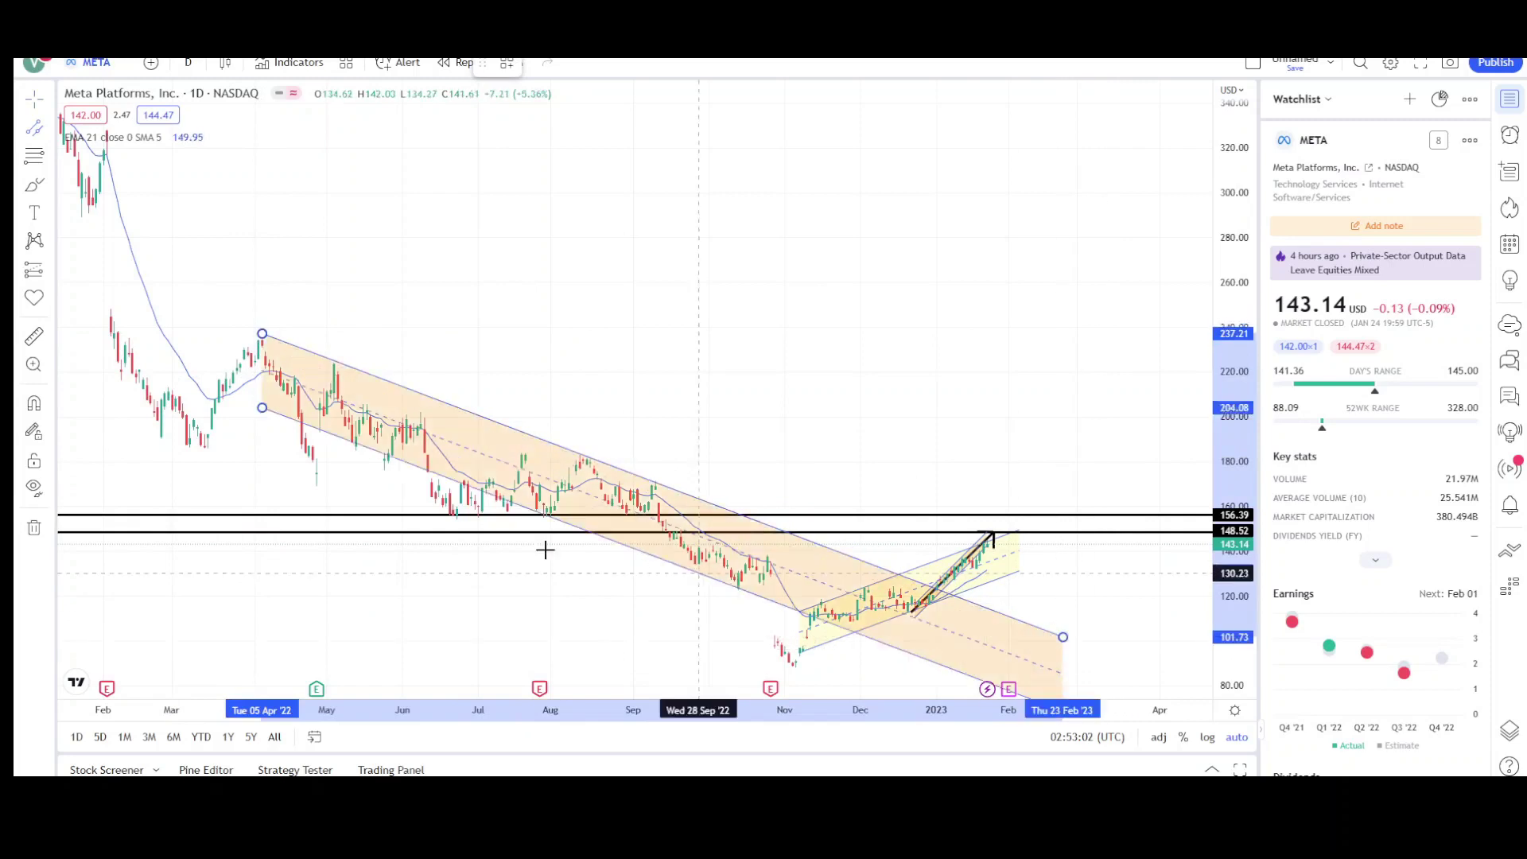
{"action": "left_click", "coordinate": [338, 495]}
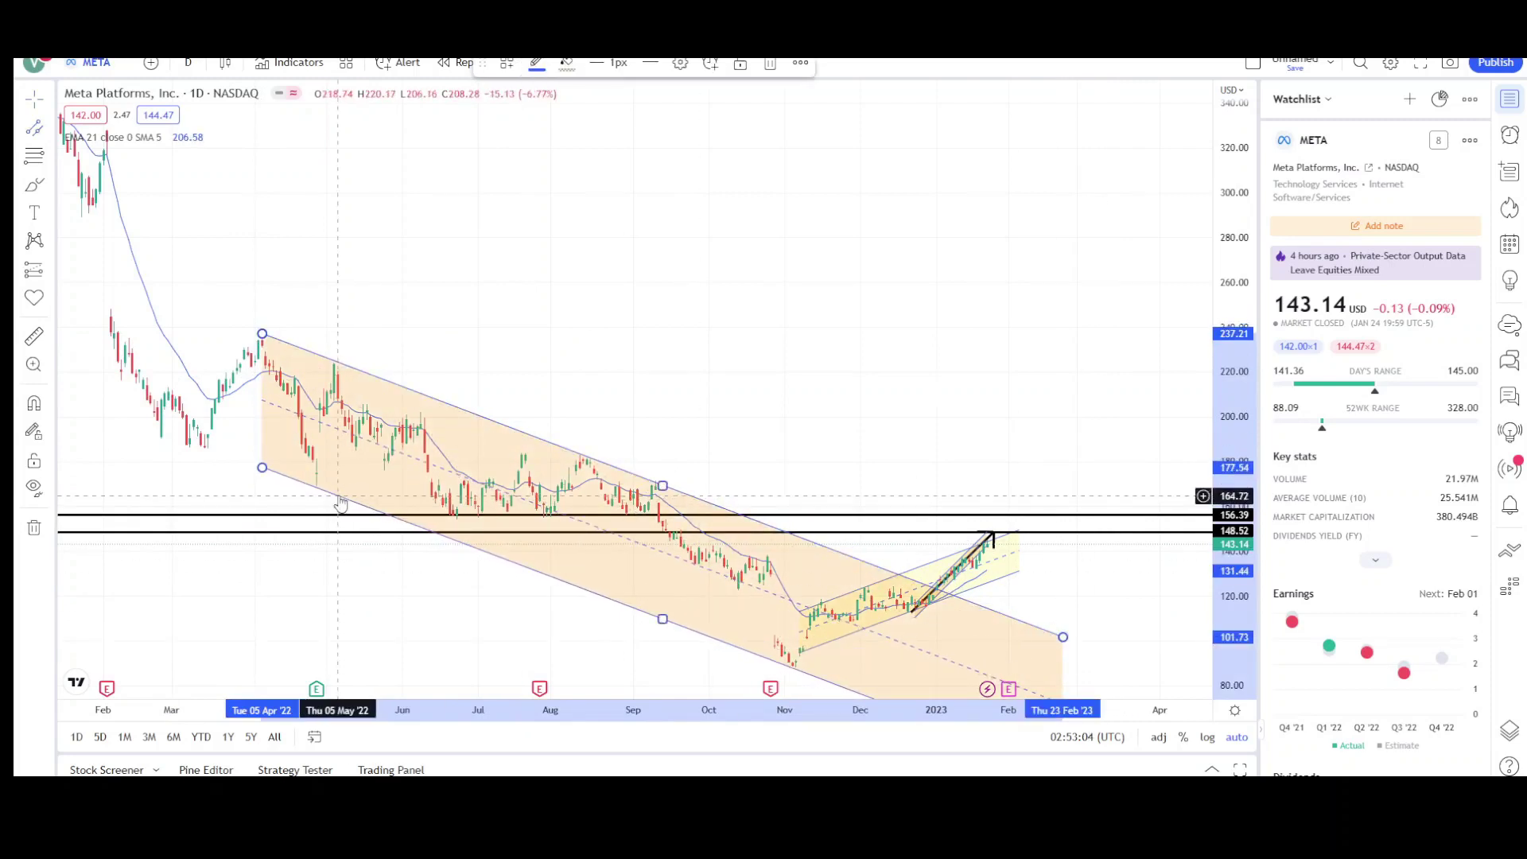
- Set the wide falling channel's fill to light yellow
{"action": "left_click", "coordinate": [565, 77]}
{"action": "left_click", "coordinate": [594, 116]}
{"action": "left_click", "coordinate": [568, 67]}
{"action": "left_click", "coordinate": [603, 114]}
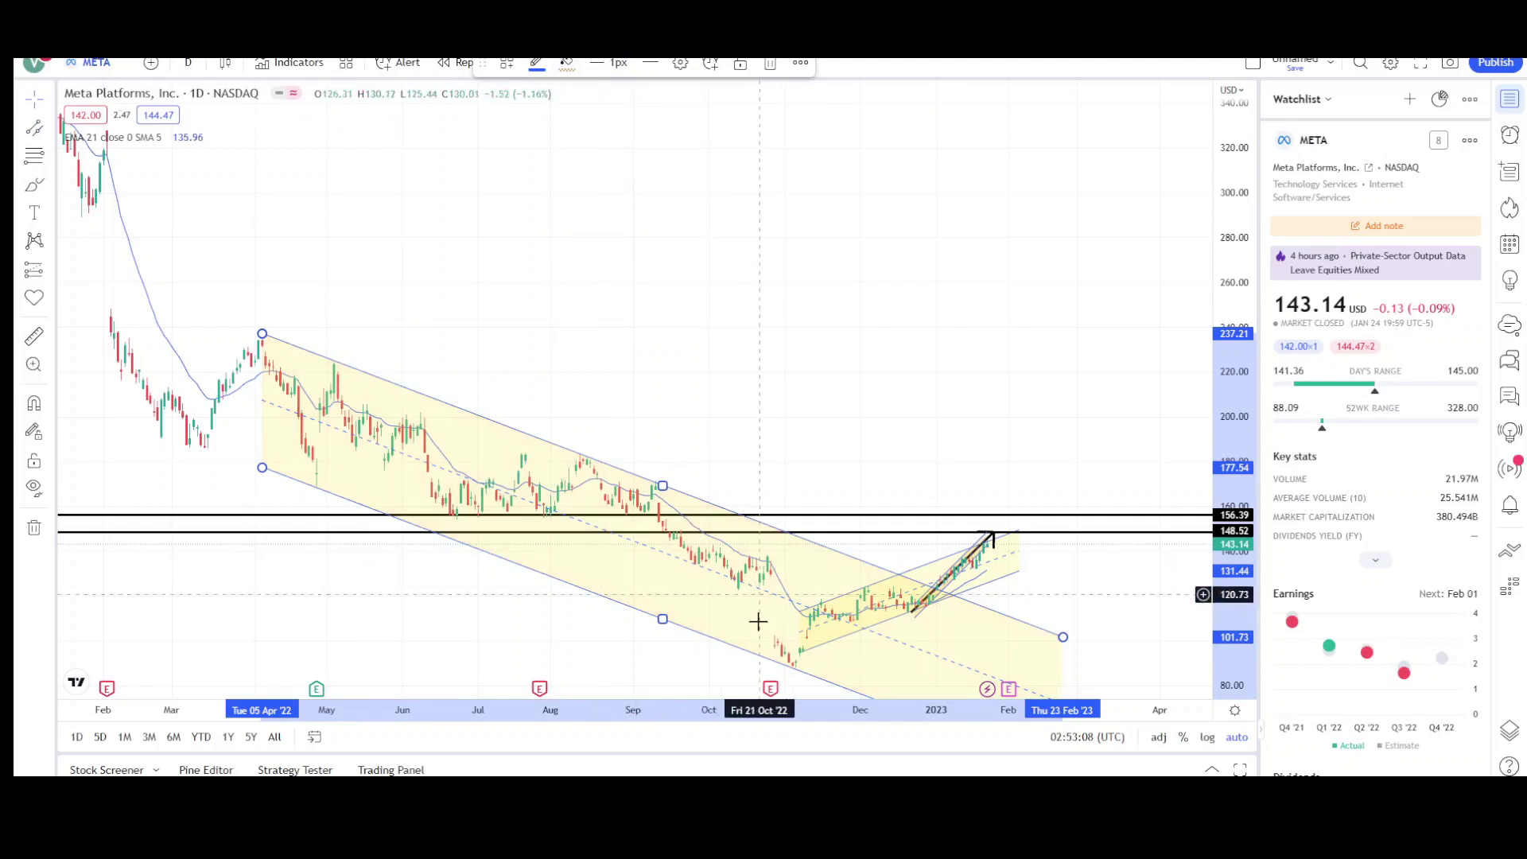
- Select the wider rising channel that starts in November '22 and set its fill to orange
{"action": "double_click", "coordinate": [727, 709]}
{"action": "left_click_drag", "start_coordinate": [1042, 323], "coordinate": [827, 321]}
{"action": "left_click", "coordinate": [889, 483]}
{"action": "left_click", "coordinate": [566, 64]}
{"action": "left_click", "coordinate": [720, 212]}
- Brush a falling zigzag path from the arrow's tip near 148 to about 90, plus a roughly horizontal line beneath the November '22 low
{"action": "scroll", "coordinate": [509, 218], "scroll_direction": "down", "scroll_amount": 5}
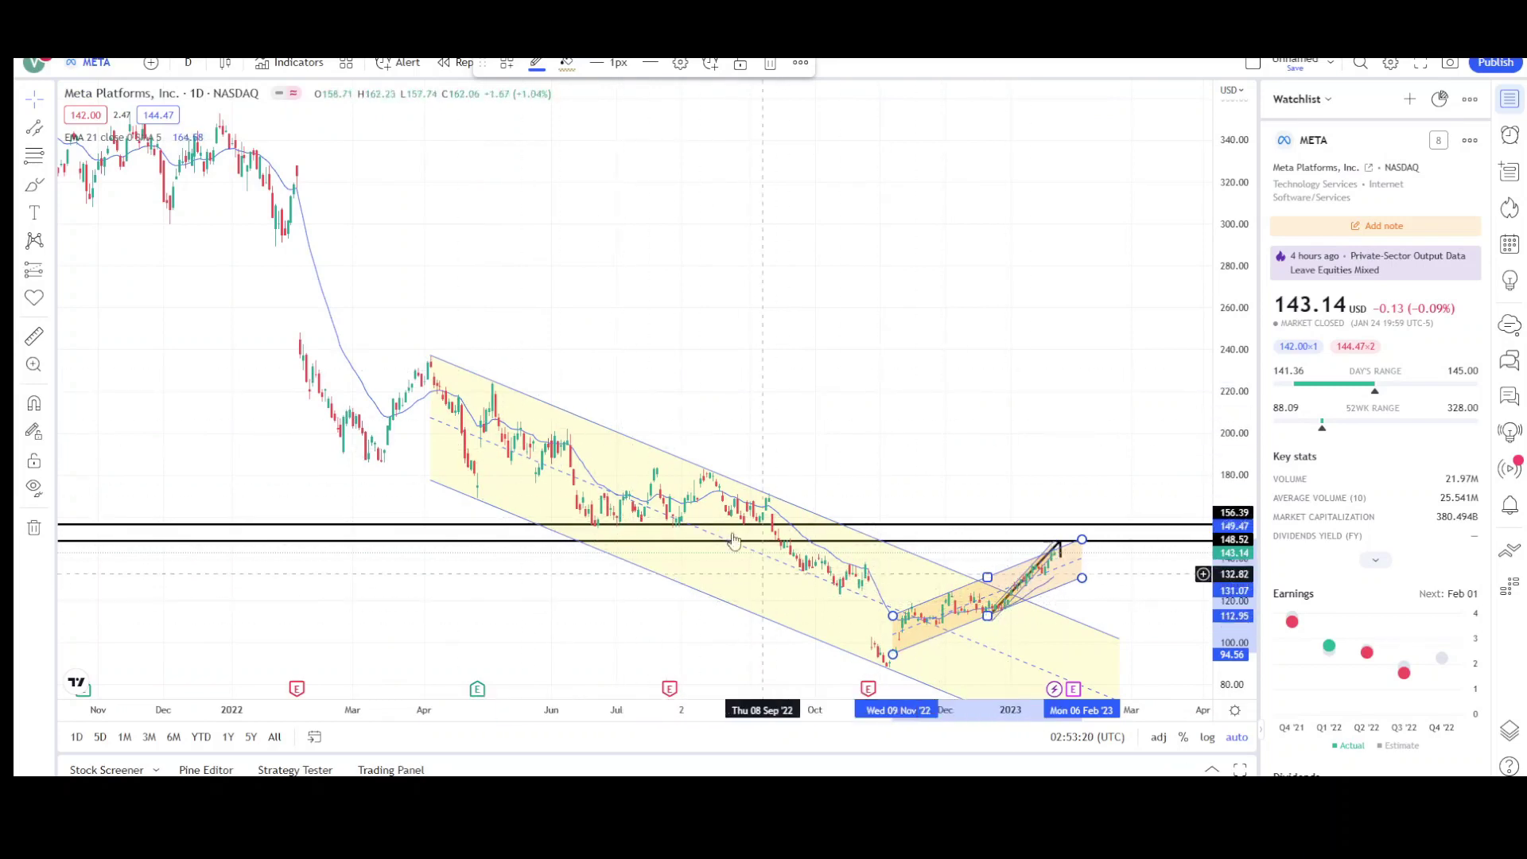
{"action": "scroll", "coordinate": [859, 454], "scroll_direction": "up", "scroll_amount": 1}
{"action": "left_click_drag", "start_coordinate": [883, 430], "coordinate": [747, 398]}
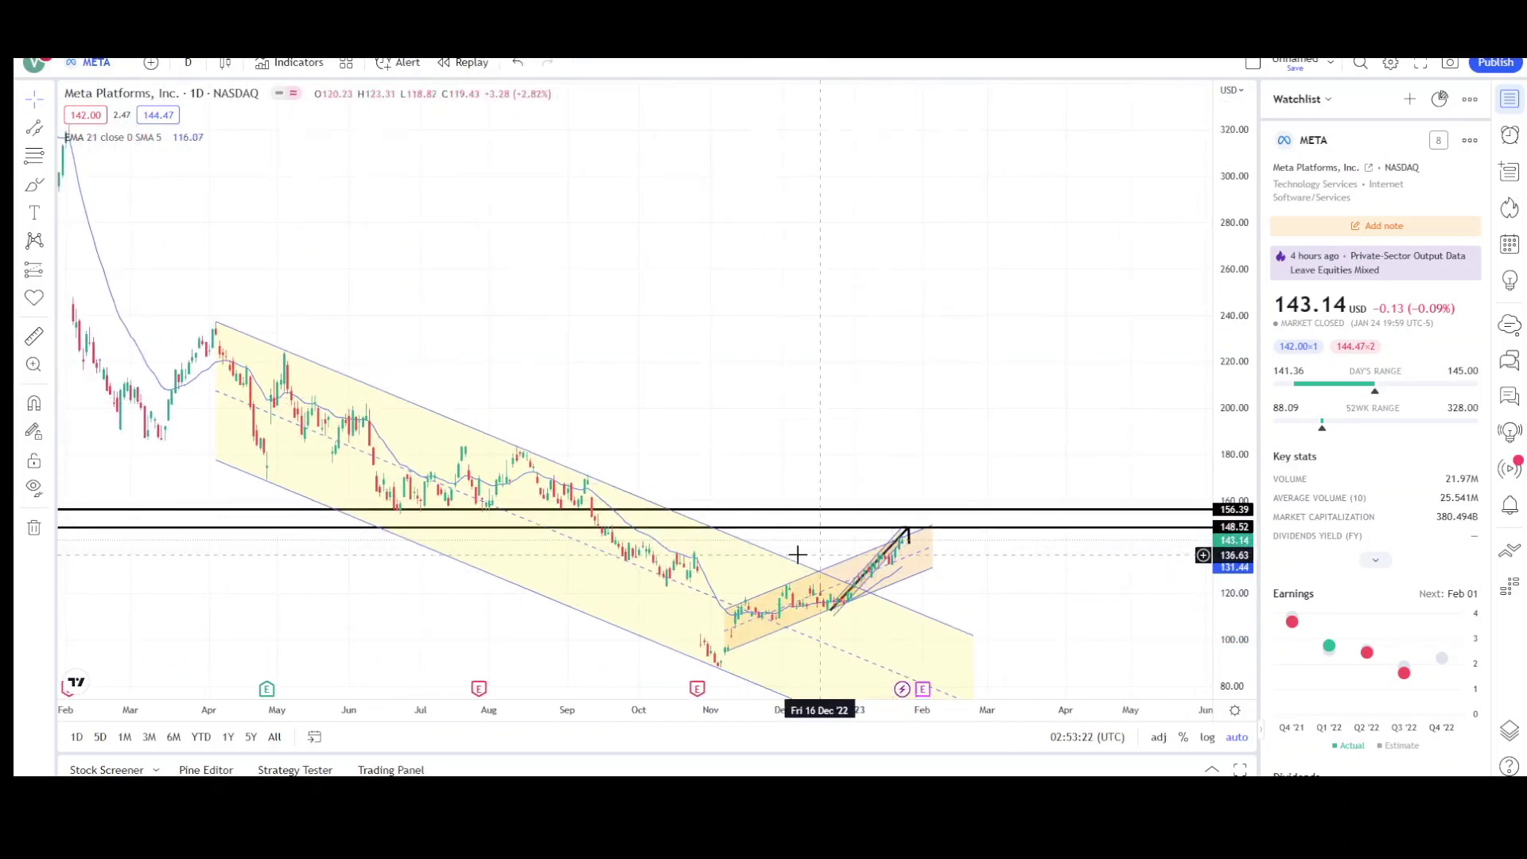
{"action": "scroll", "coordinate": [504, 450], "scroll_direction": "up", "scroll_amount": 2}
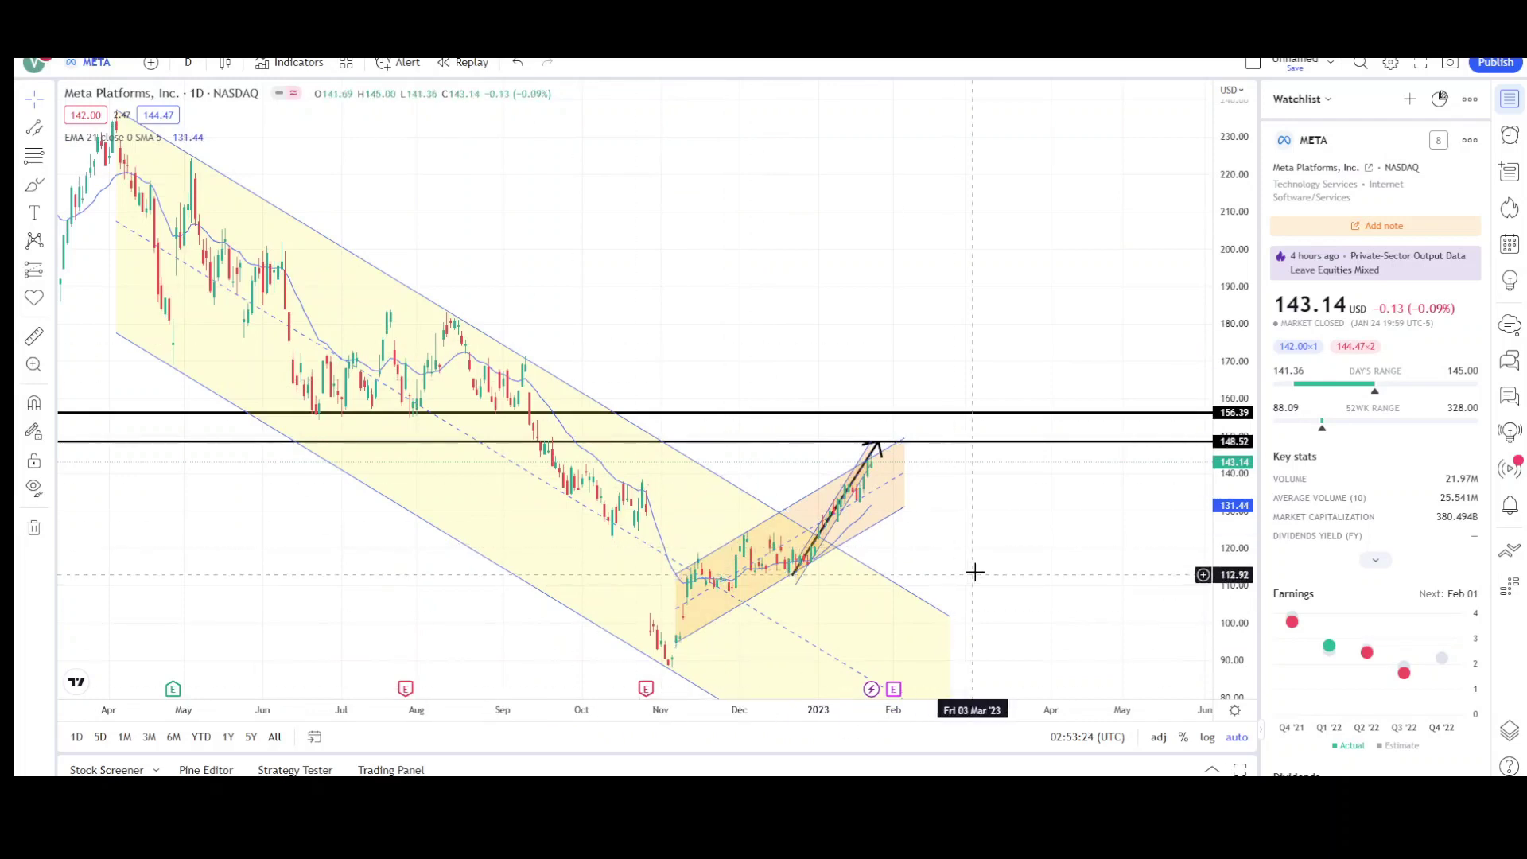
{"action": "scroll", "coordinate": [1047, 558], "scroll_direction": "down", "scroll_amount": 1}
{"action": "left_click_drag", "start_coordinate": [1012, 459], "coordinate": [857, 430]}
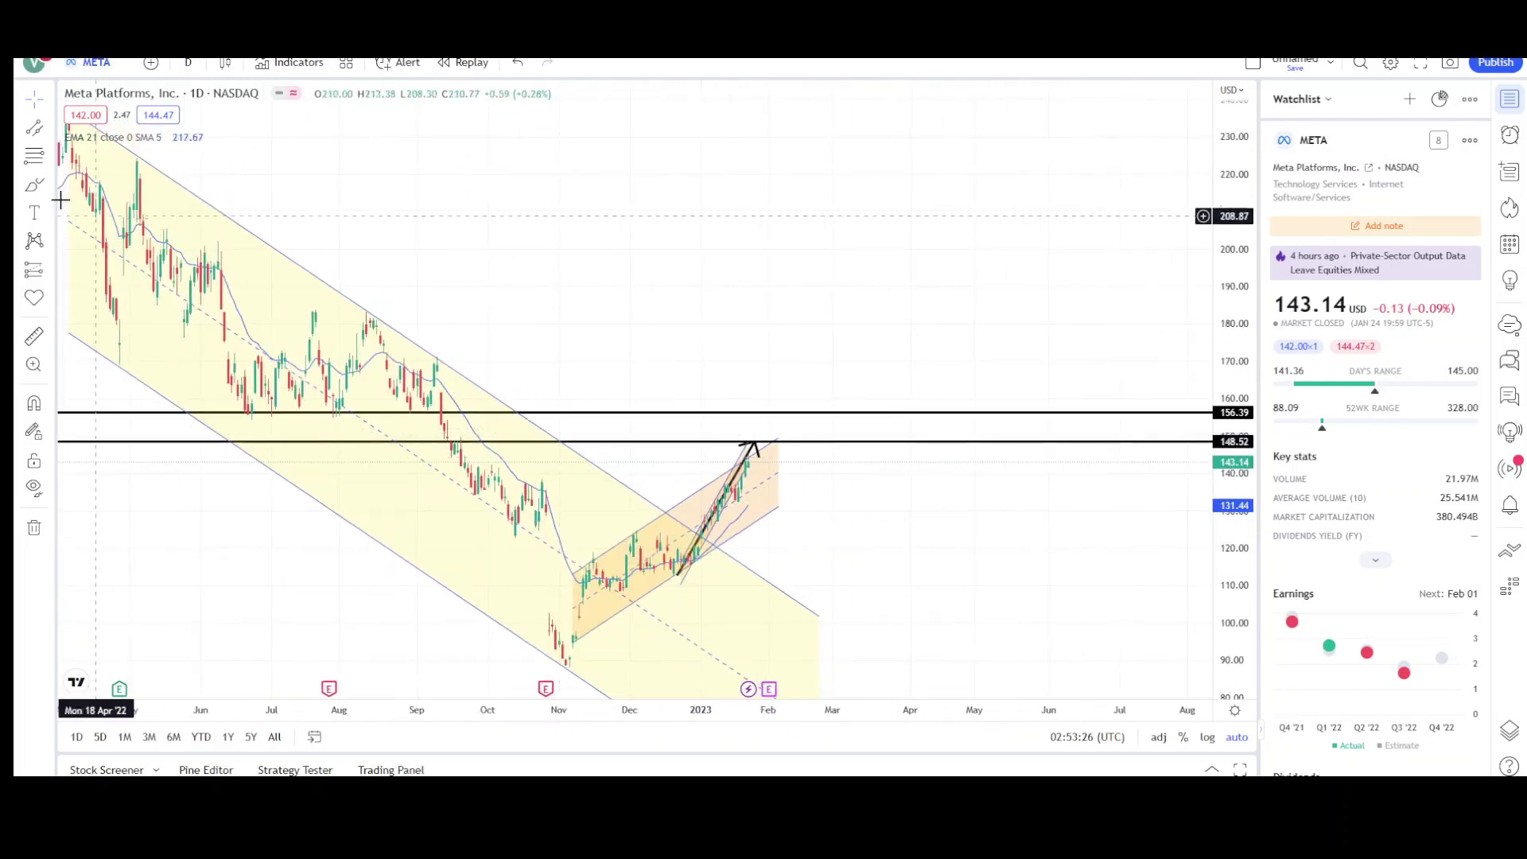
{"action": "left_click", "coordinate": [748, 443]}
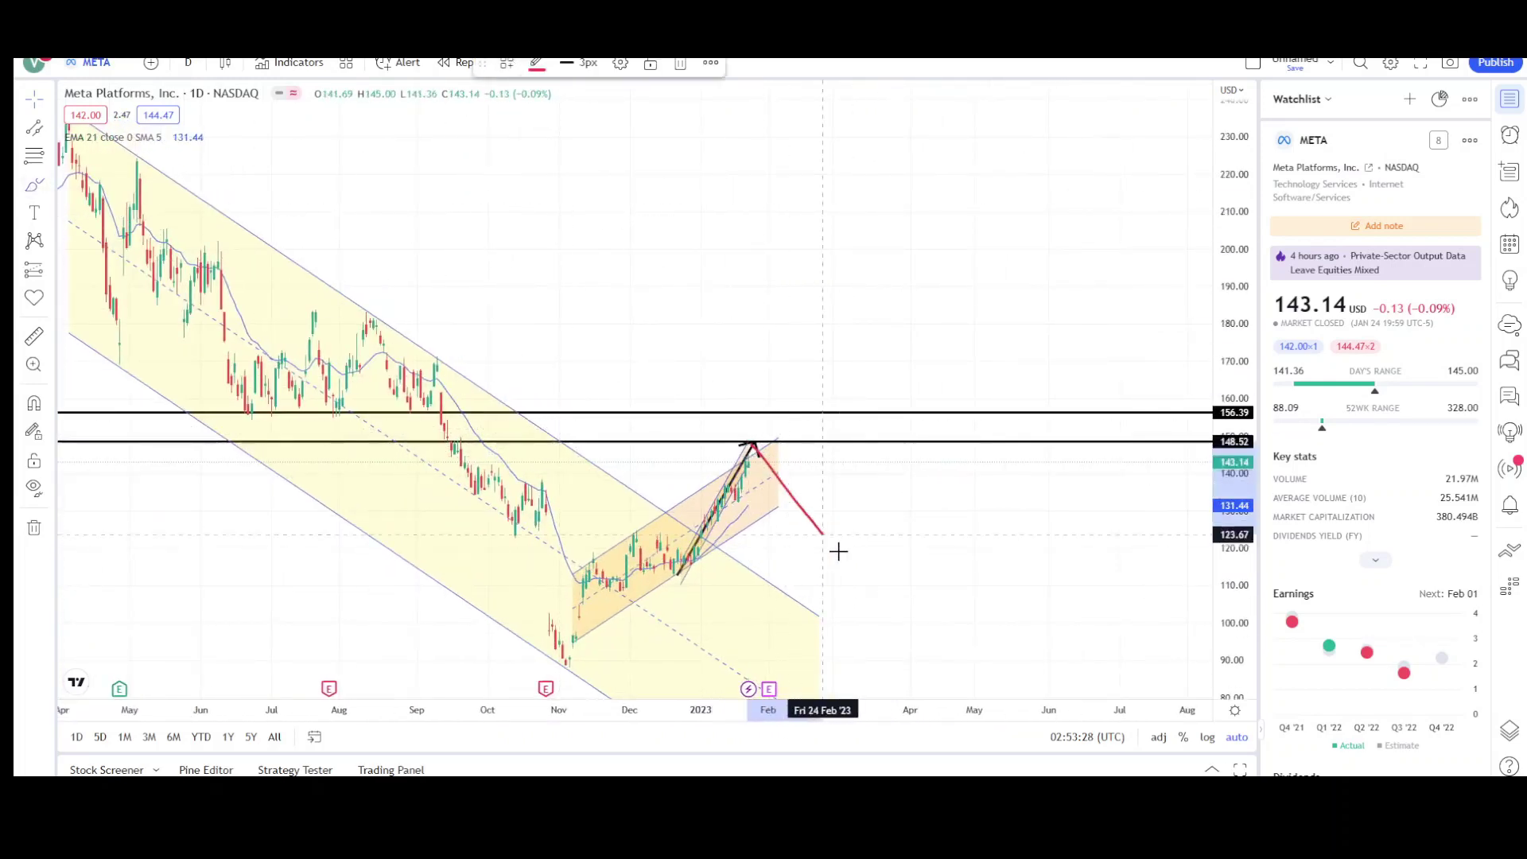
{"action": "left_click_drag", "start_coordinate": [866, 499], "coordinate": [964, 660]}
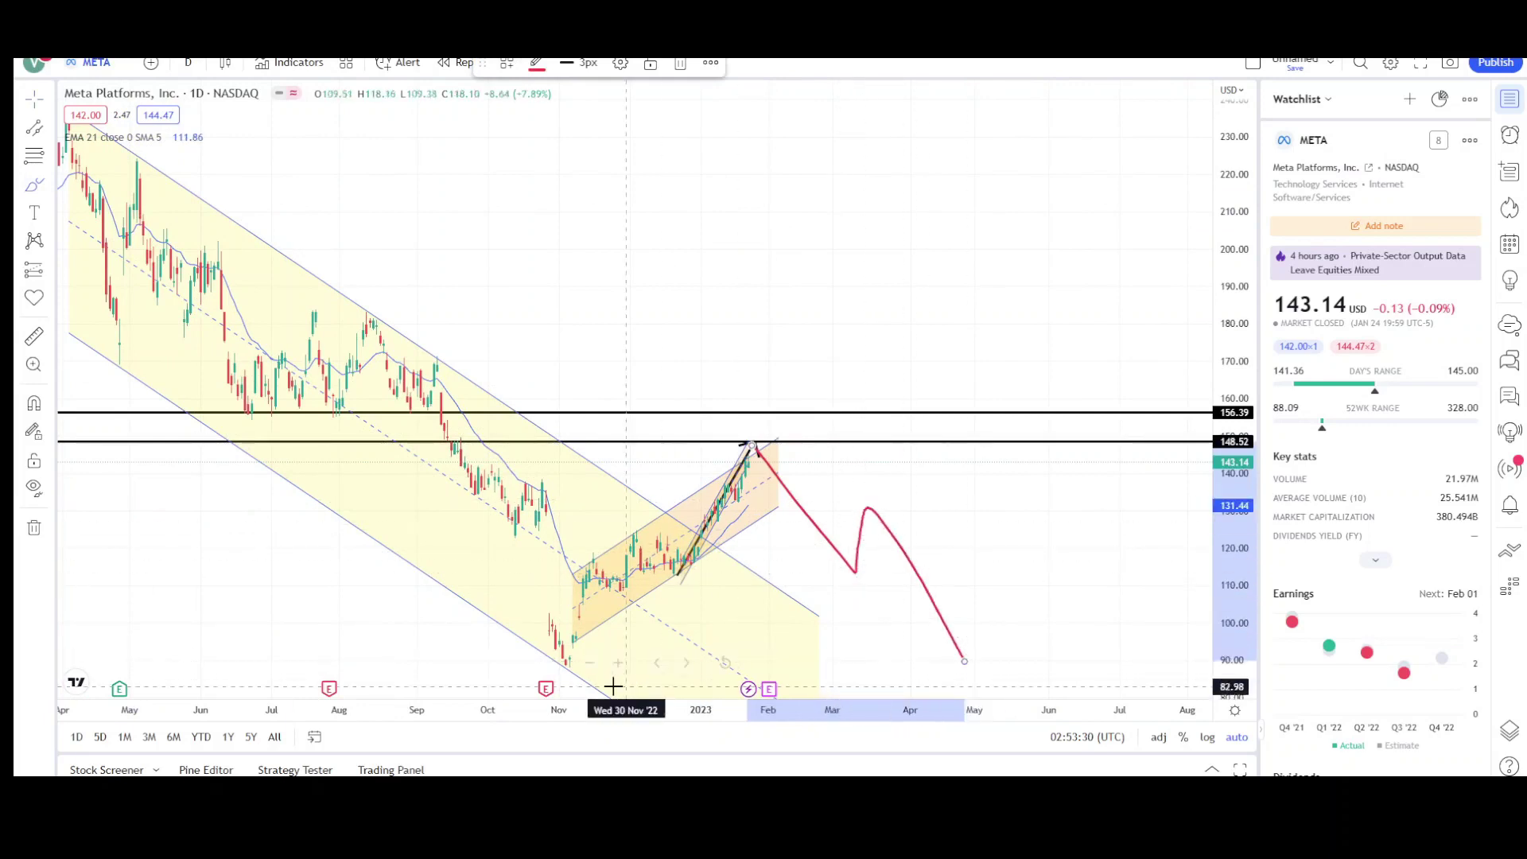
{"action": "left_click_drag", "start_coordinate": [557, 670], "coordinate": [1087, 677]}
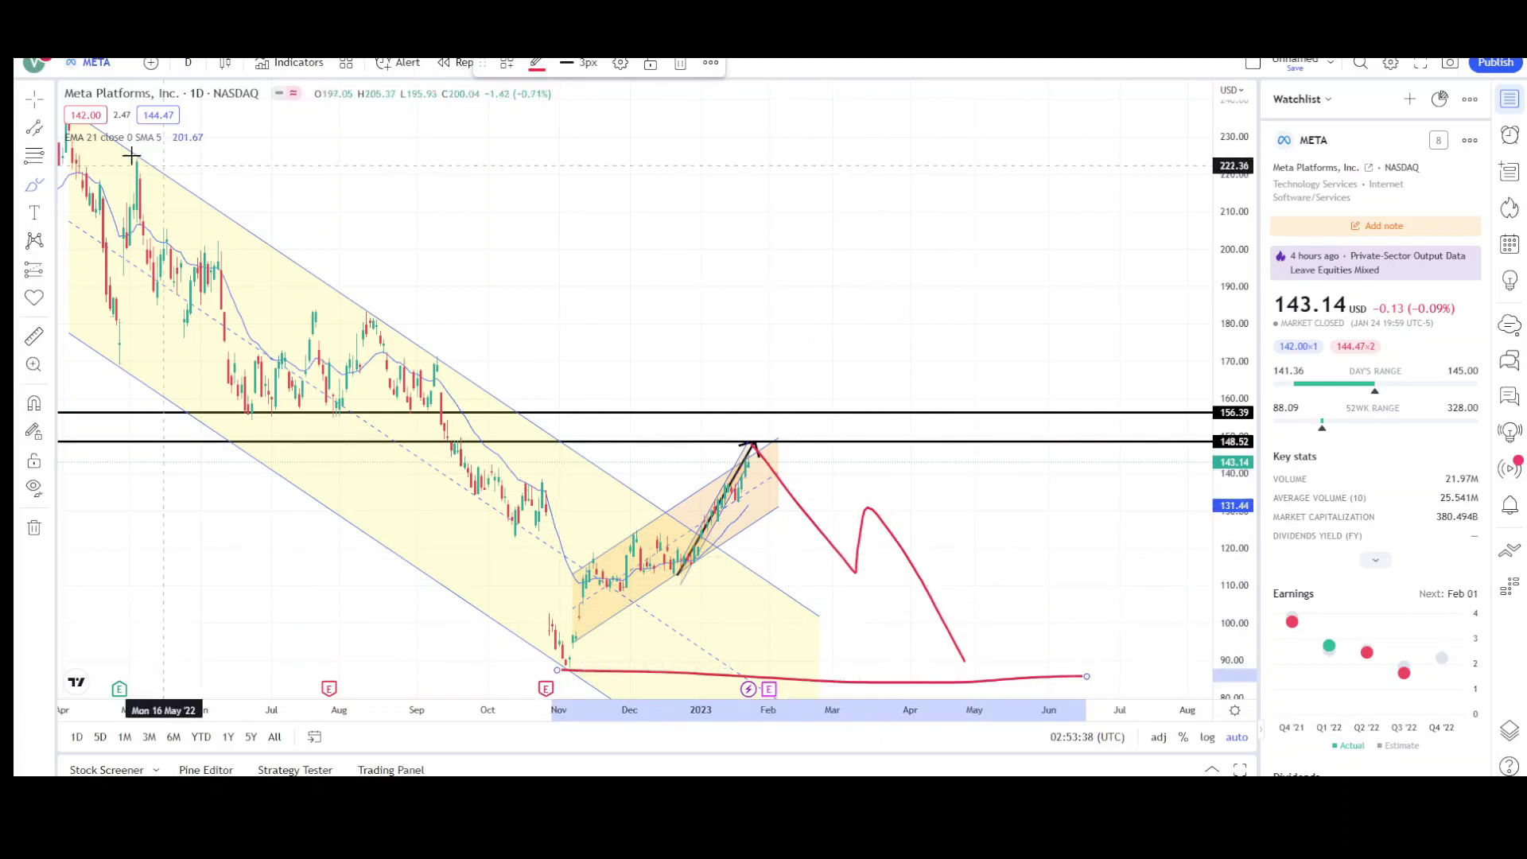
- Delete the brushed falling zigzag path that runs from the arrow's tip
{"action": "left_click", "coordinate": [820, 528]}
{"action": "left_click", "coordinate": [680, 64]}
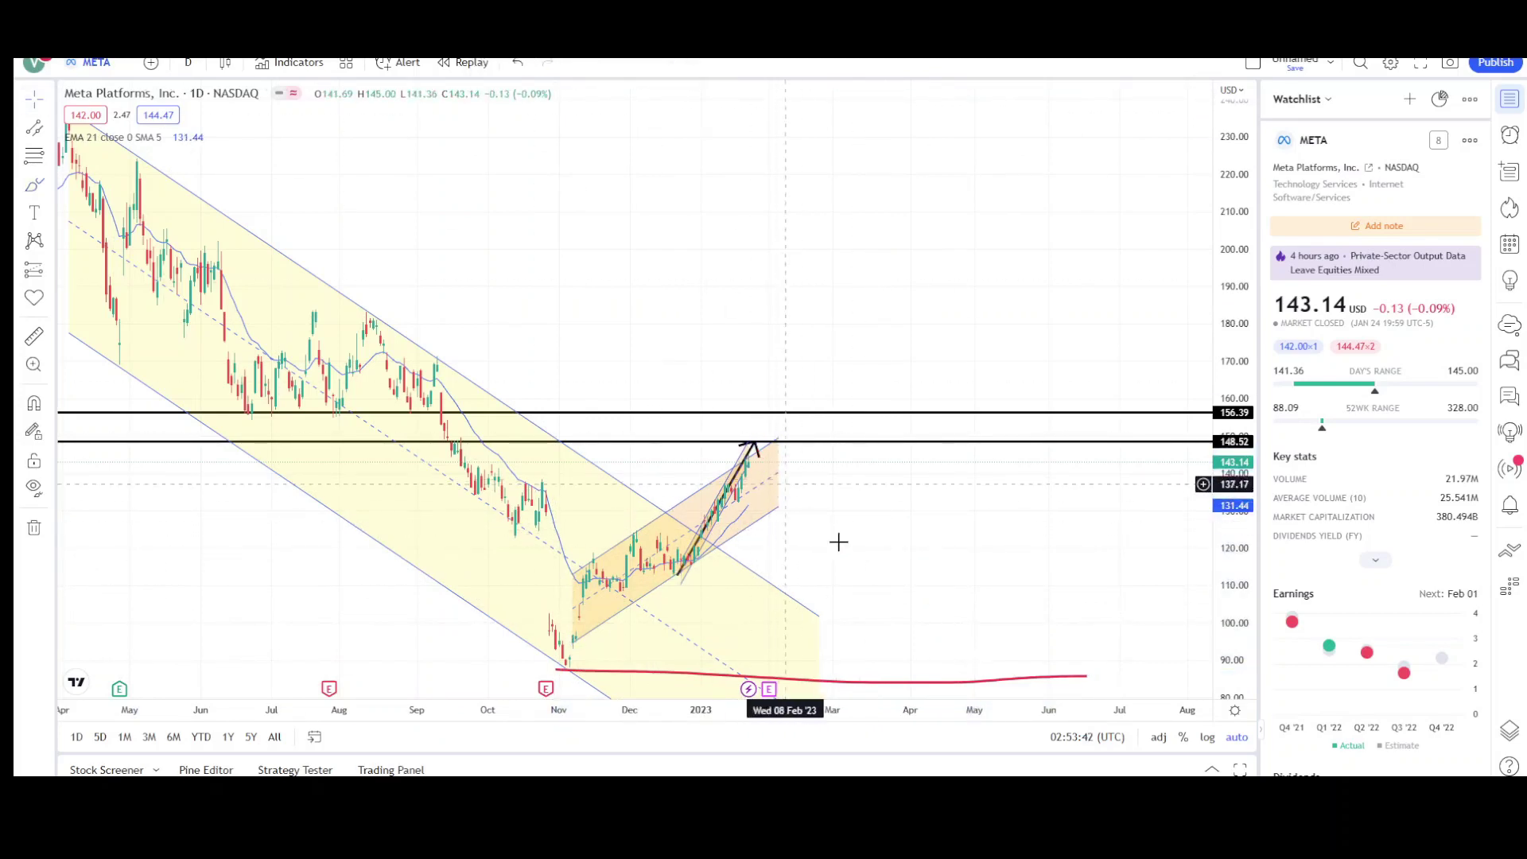
- Examine the price action around the 148.52 and 156.39 resistance lines, including the mid-2022 lows
{"action": "scroll", "coordinate": [819, 525], "scroll_direction": "up", "scroll_amount": 3}
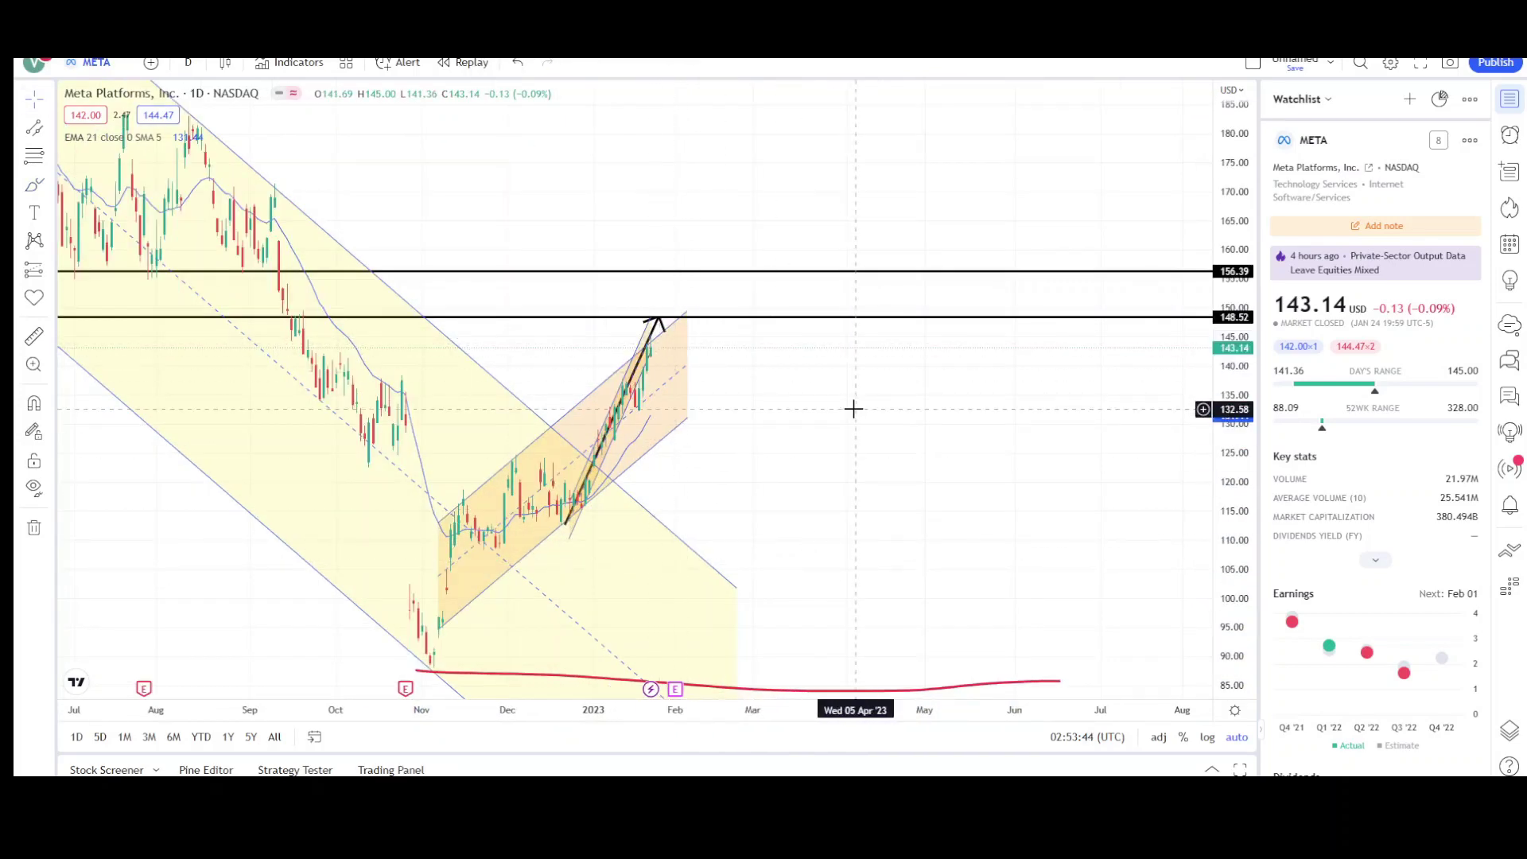
{"action": "scroll", "coordinate": [740, 522], "scroll_direction": "down", "scroll_amount": 4}
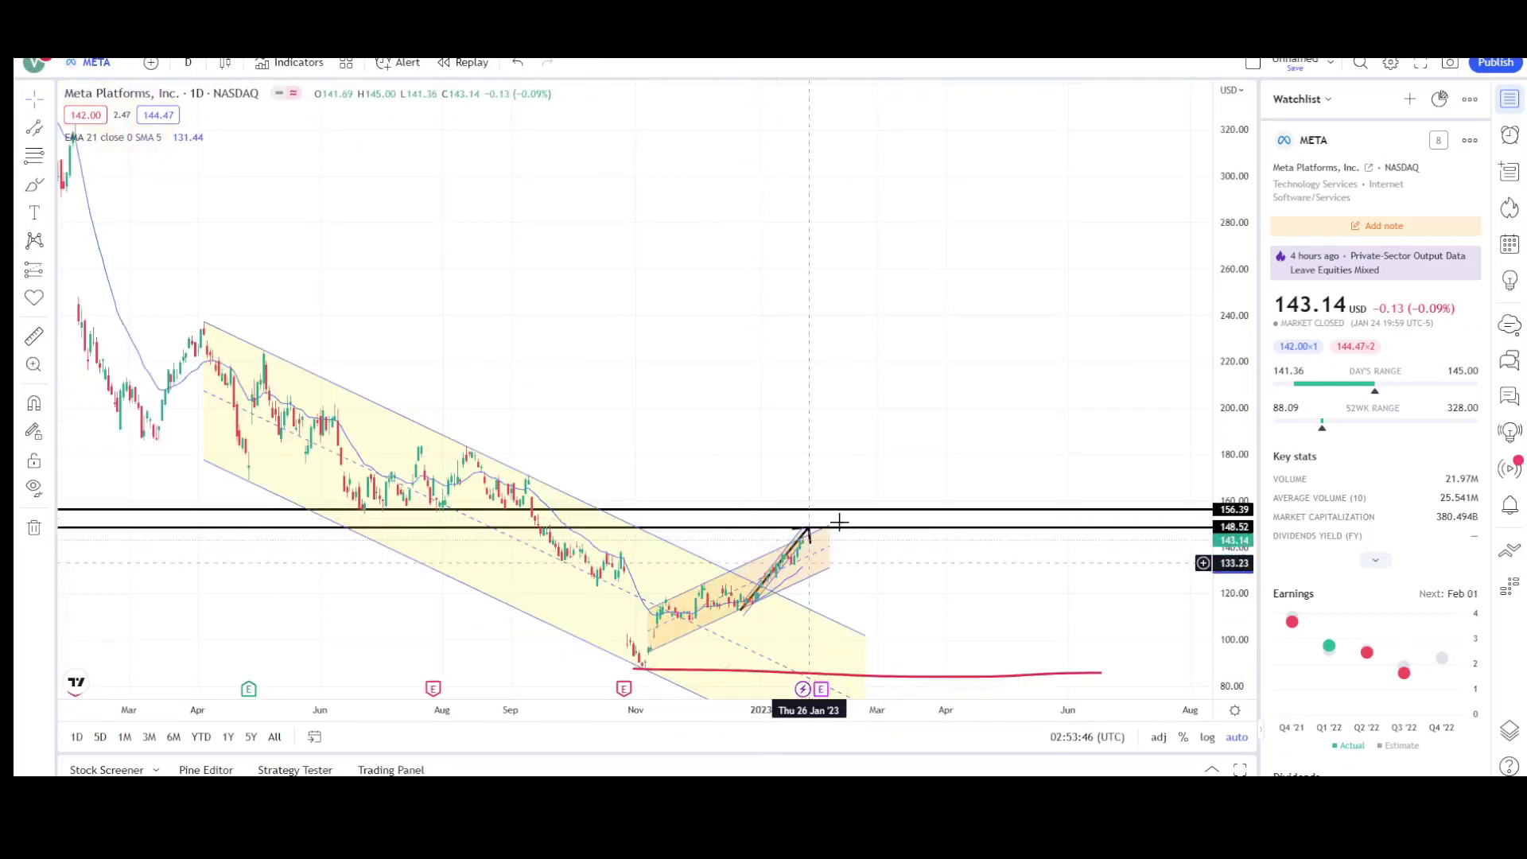
{"action": "scroll", "coordinate": [865, 533], "scroll_direction": "up", "scroll_amount": 3}
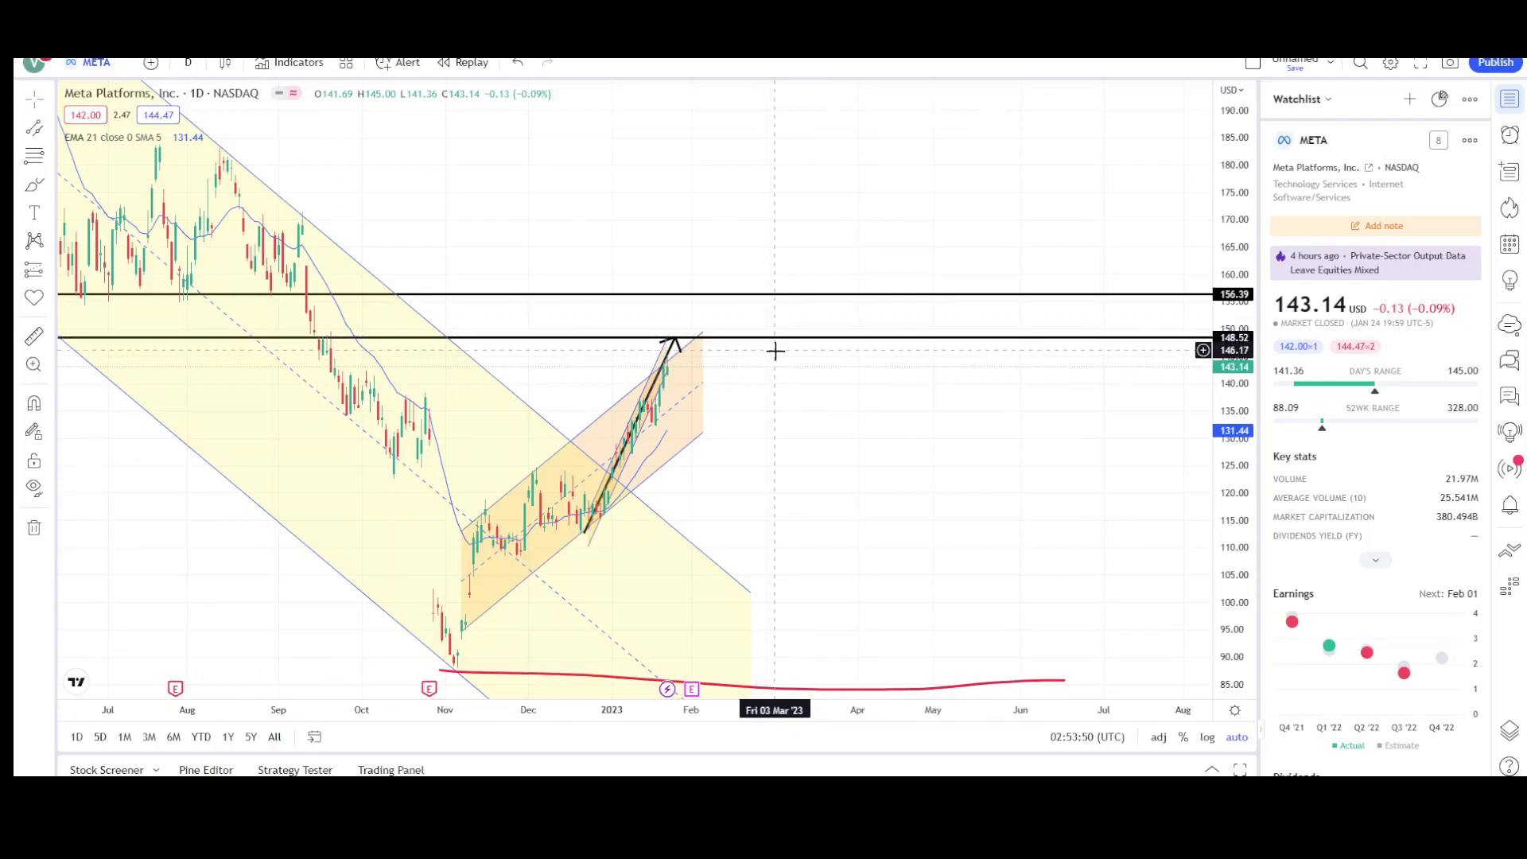
{"action": "scroll", "coordinate": [819, 477], "scroll_direction": "down", "scroll_amount": 3}
{"action": "scroll", "coordinate": [771, 416], "scroll_direction": "up", "scroll_amount": 3}
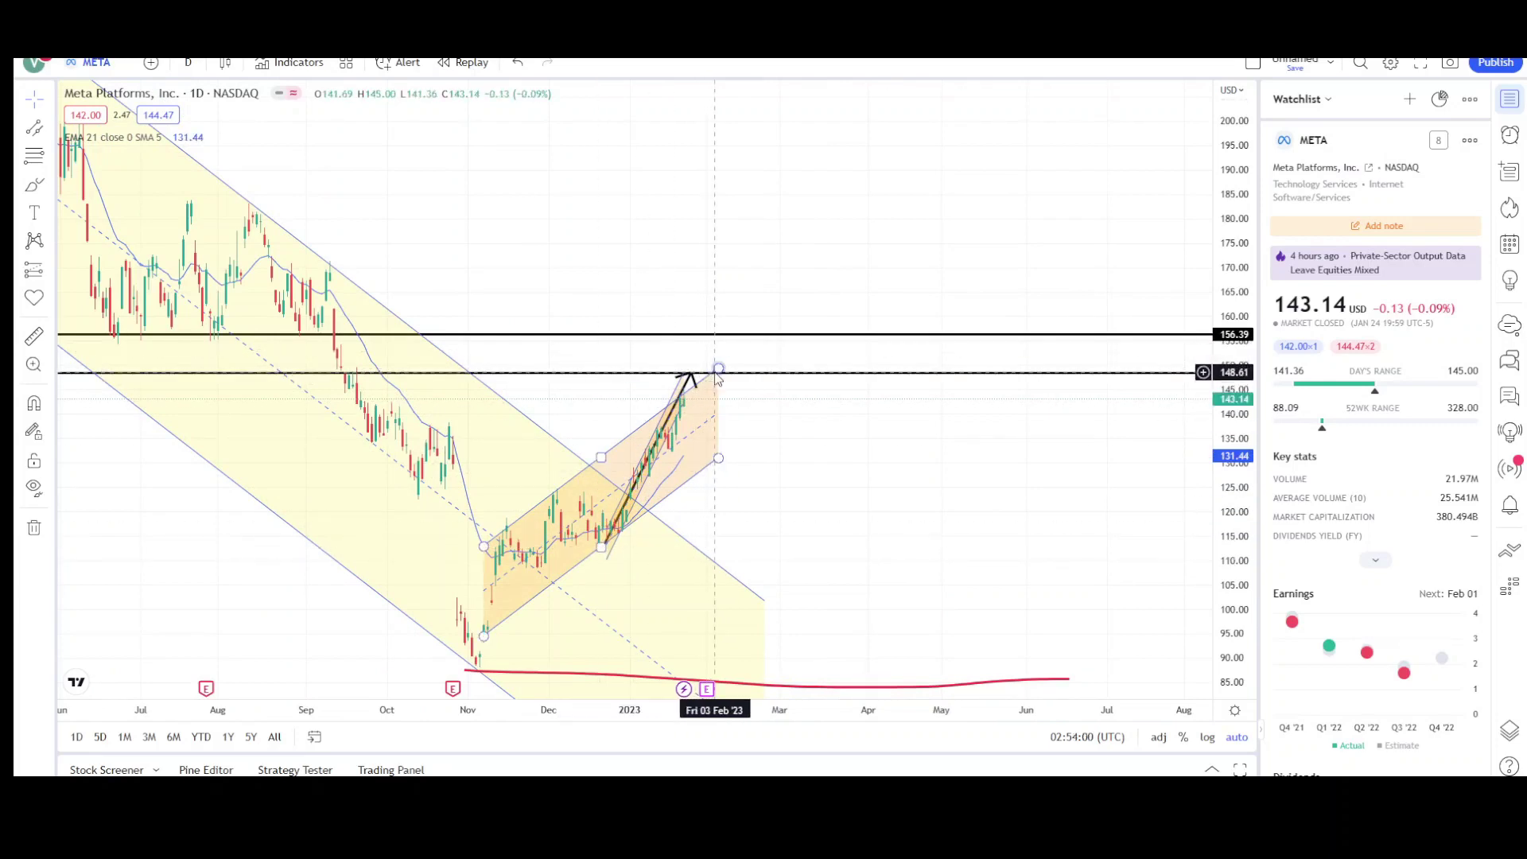
{"action": "left_click", "coordinate": [742, 334]}
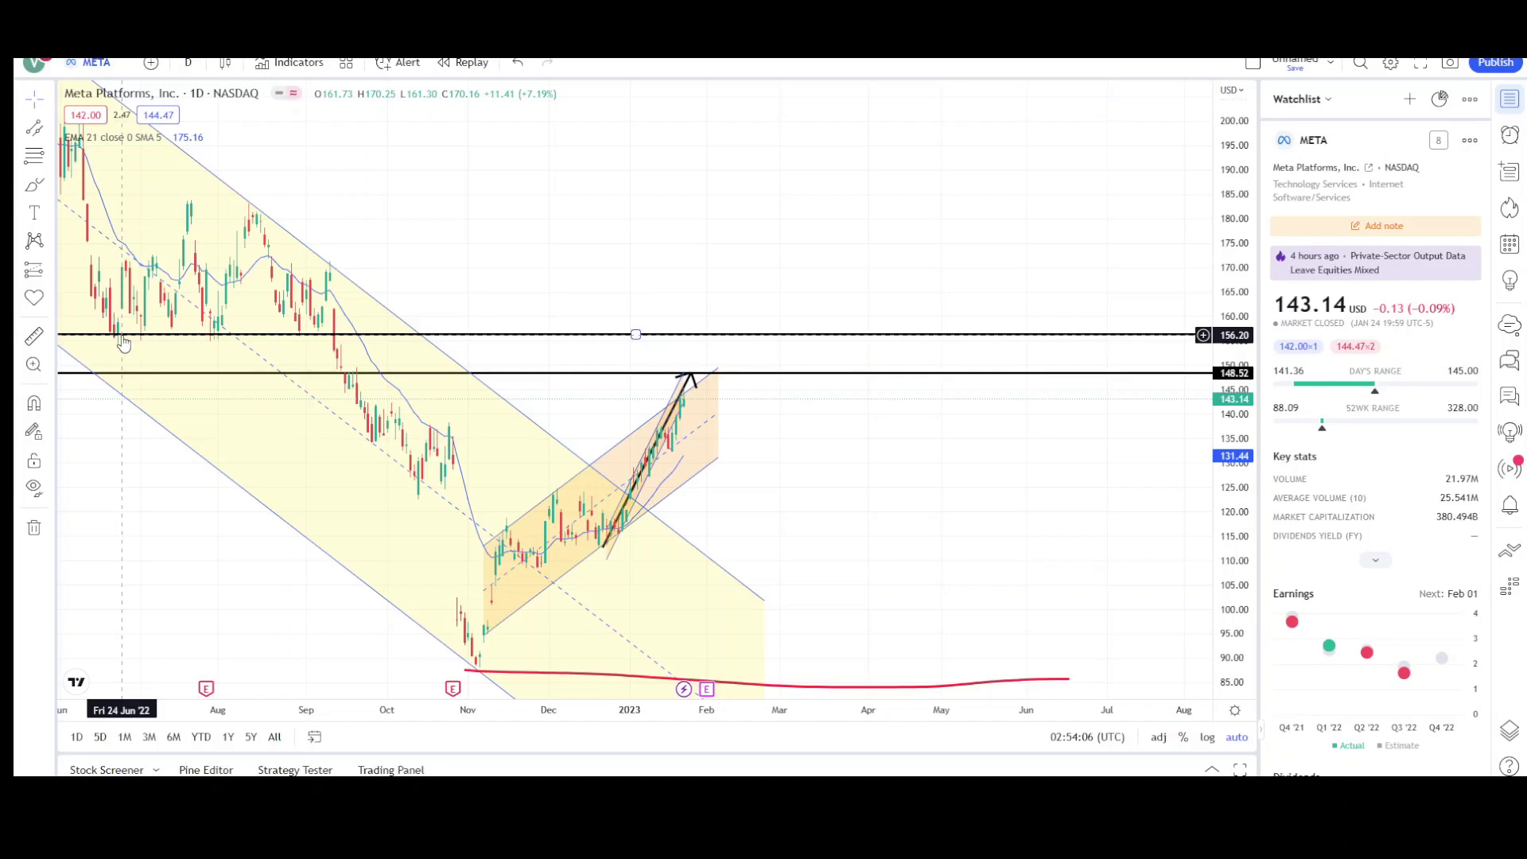
{"action": "left_click", "coordinate": [342, 354]}
- Brush two example price paths above the 156.39 line, one falling onto it and one dipping to it and rebounding to about 194
{"action": "left_click", "coordinate": [34, 185]}
{"action": "mouse_move", "coordinate": [703, 159]}
{"action": "left_mouse_down"}
{"action": "mouse_move", "coordinate": [785, 216]}
{"action": "mouse_move", "coordinate": [855, 171]}
{"action": "mouse_move", "coordinate": [881, 315]}
{"action": "mouse_move", "coordinate": [911, 238]}
{"action": "left_mouse_up"}
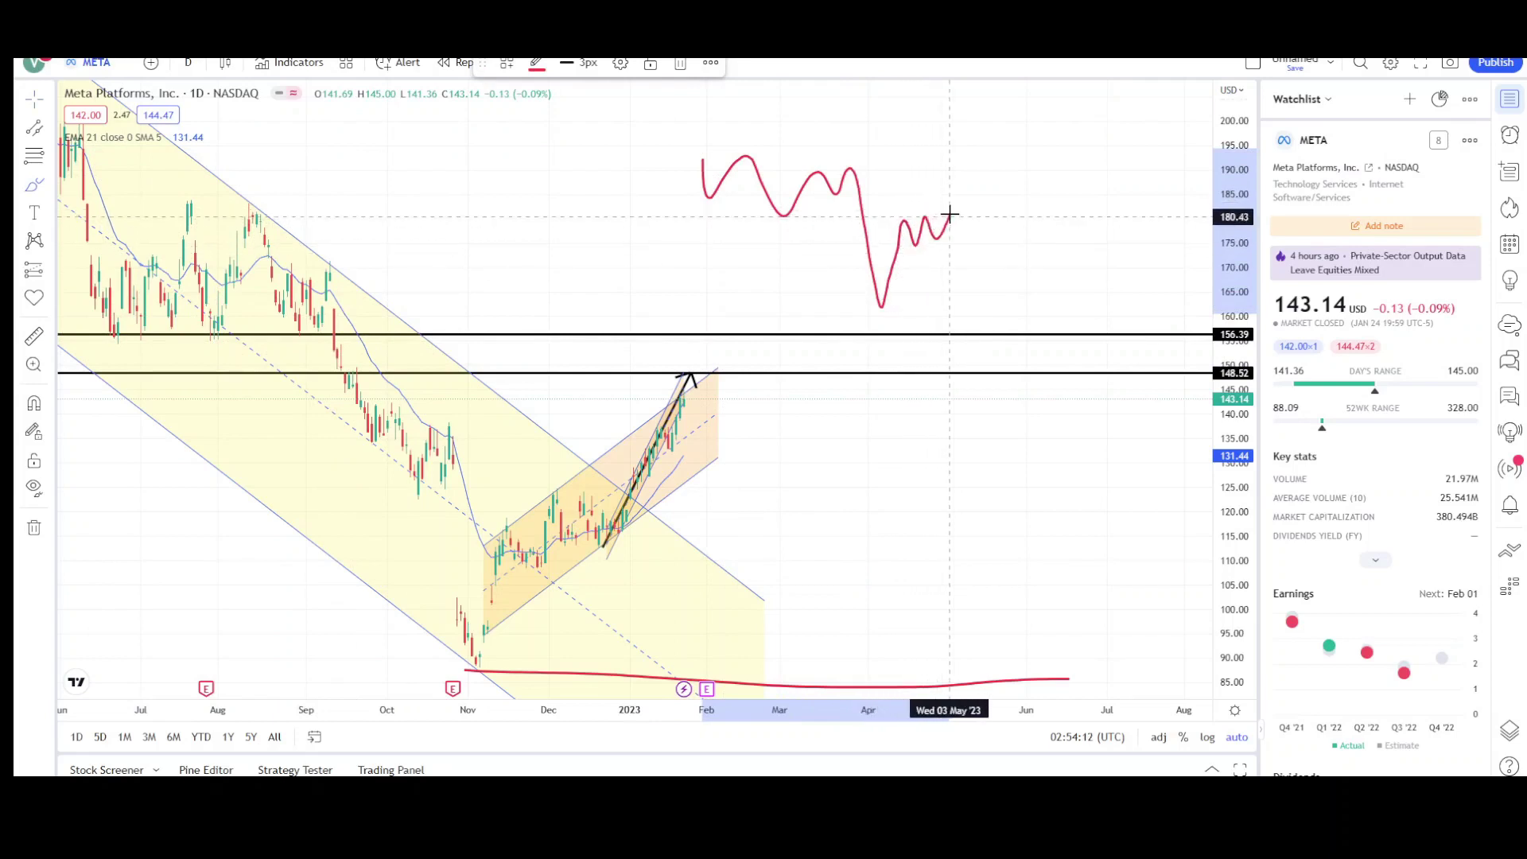
{"action": "left_click_drag", "start_coordinate": [985, 335], "coordinate": [985, 335]}
{"action": "mouse_move", "coordinate": [1009, 162]}
{"action": "left_mouse_down"}
{"action": "mouse_move", "coordinate": [1079, 193]}
{"action": "mouse_move", "coordinate": [1112, 240]}
{"action": "mouse_move", "coordinate": [1119, 212]}
{"action": "mouse_move", "coordinate": [1146, 230]}
{"action": "mouse_move", "coordinate": [1171, 159]}
{"action": "left_mouse_up"}
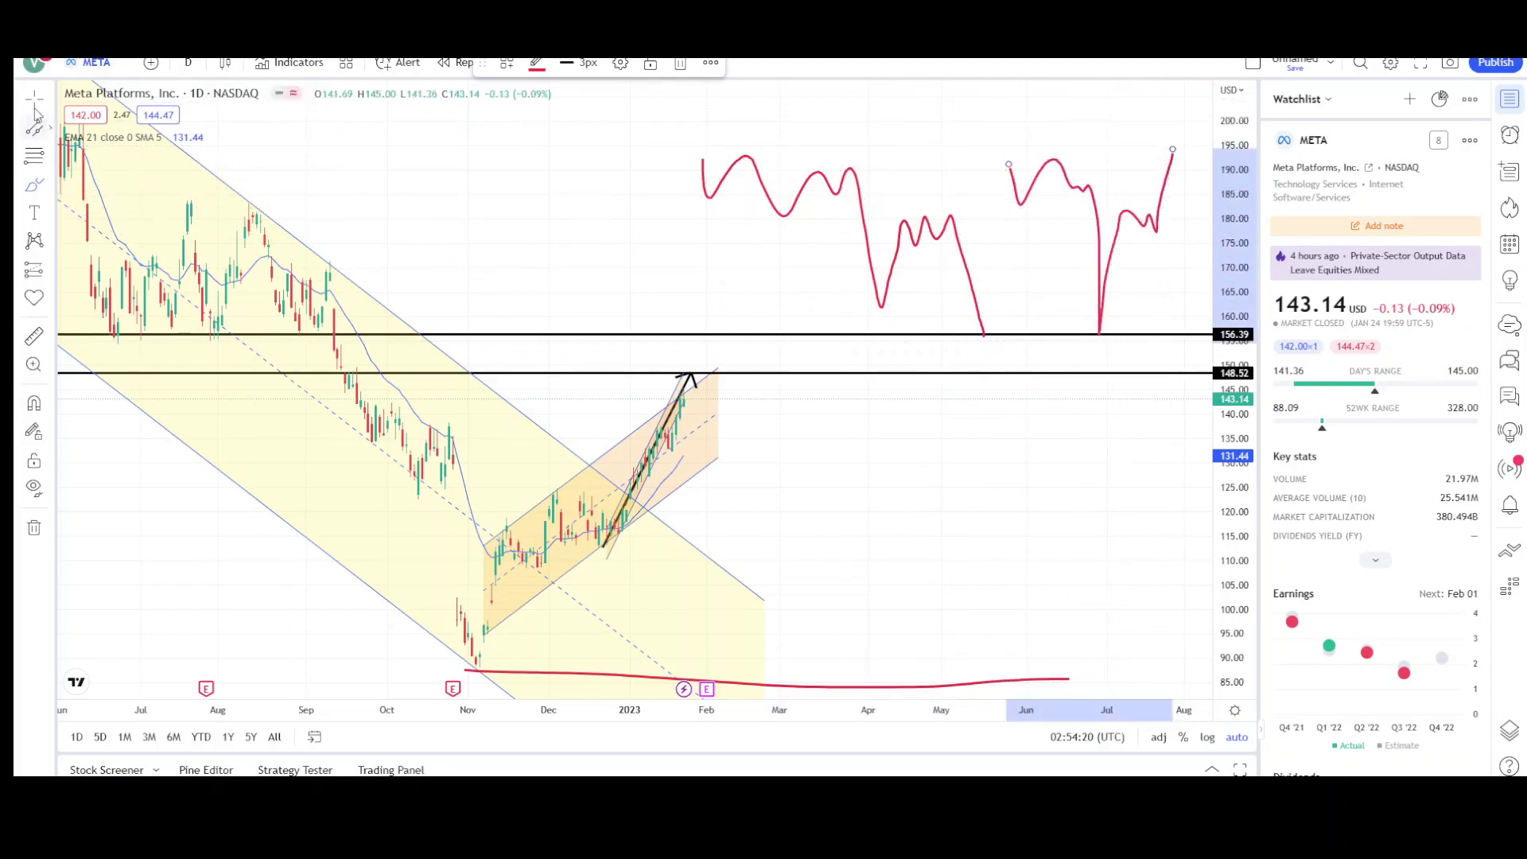
- Remove both brushed example price paths above the 156.39 line
{"action": "left_click", "coordinate": [793, 213]}
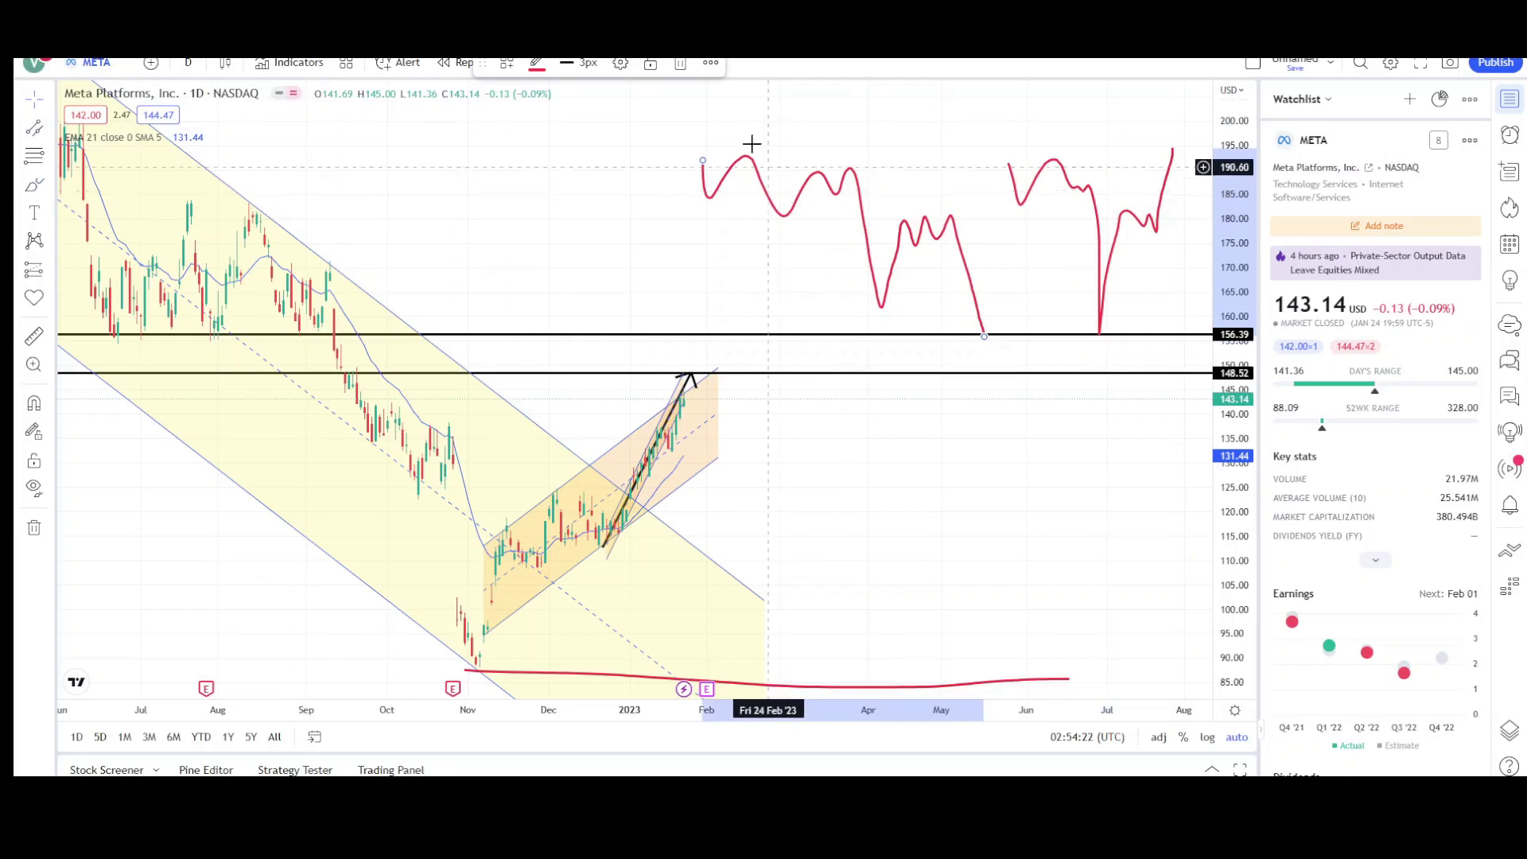
{"action": "left_click", "coordinate": [682, 65]}
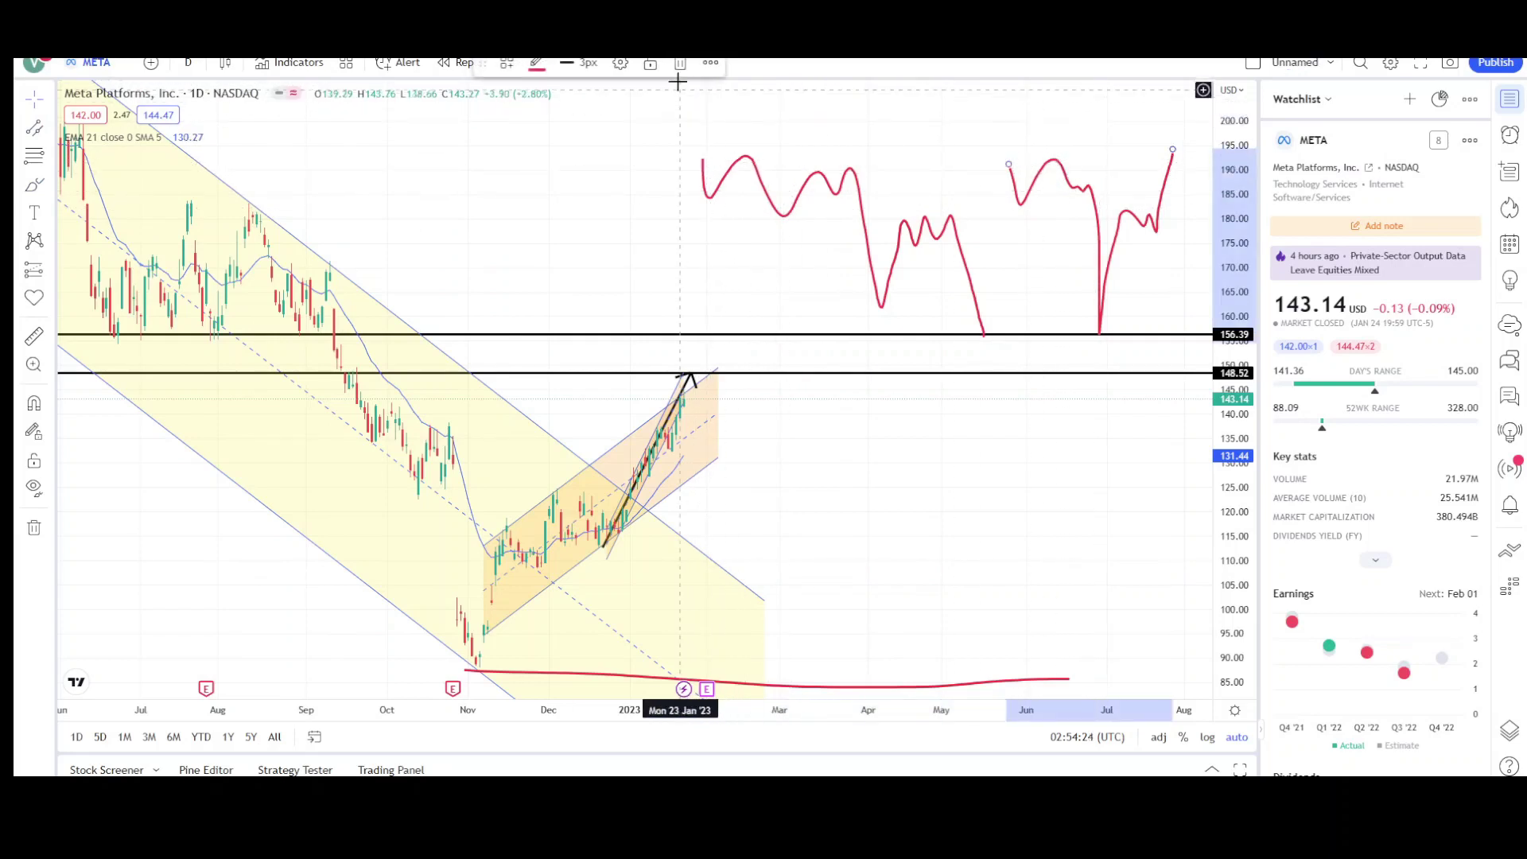
{"action": "key", "text": "ctrl+z"}
{"action": "key", "text": "ctrl+z"}
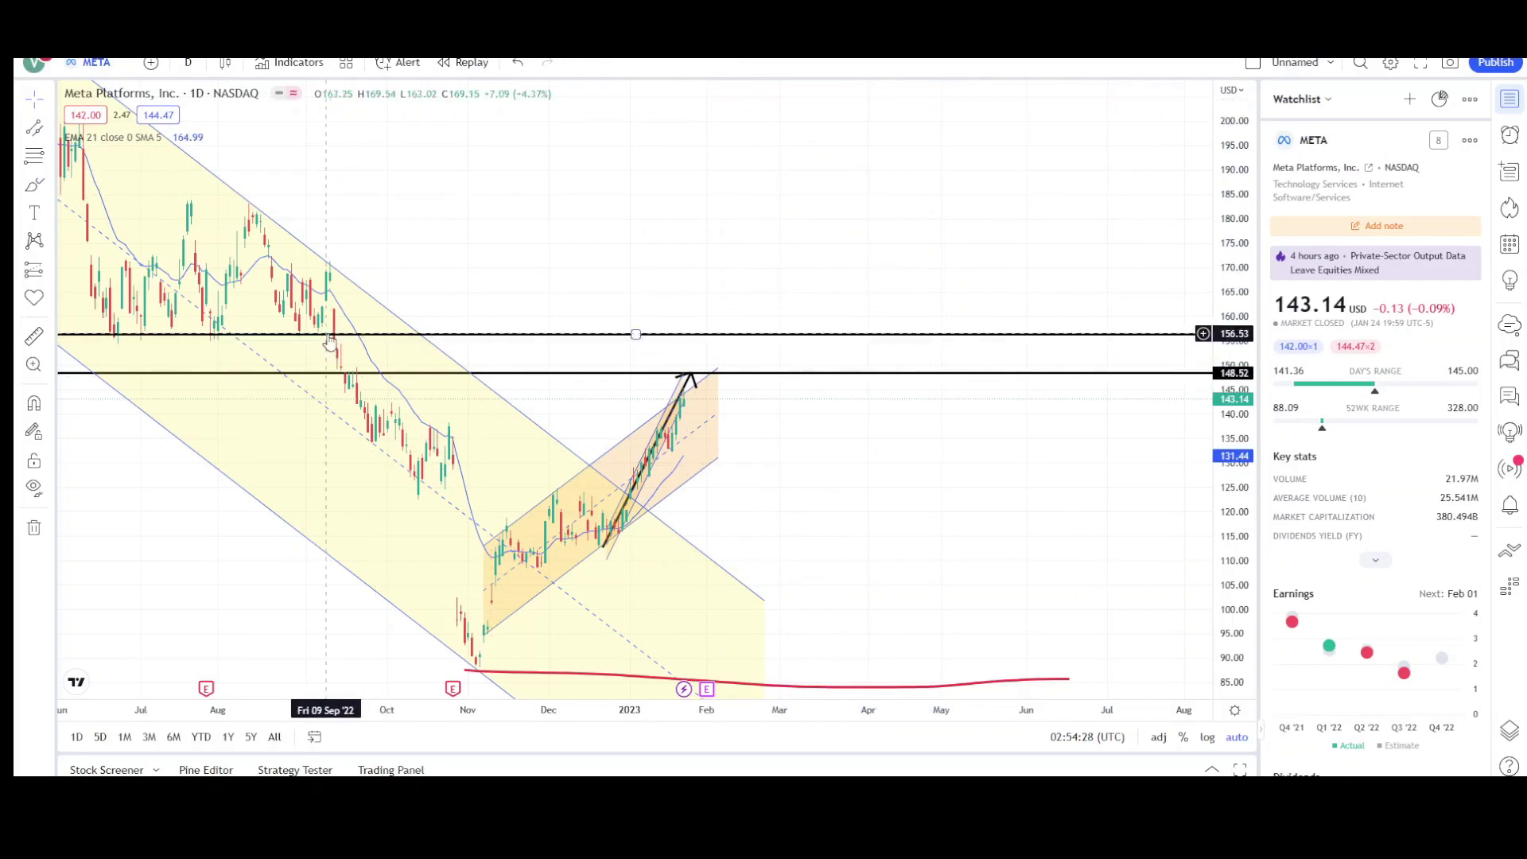
- Extend the narrow rising channel to 8 Feb '23, with its upper edge ending at 159.14 and its lower edge at 150.36
{"action": "scroll", "coordinate": [915, 500], "scroll_direction": "down", "scroll_amount": 5}
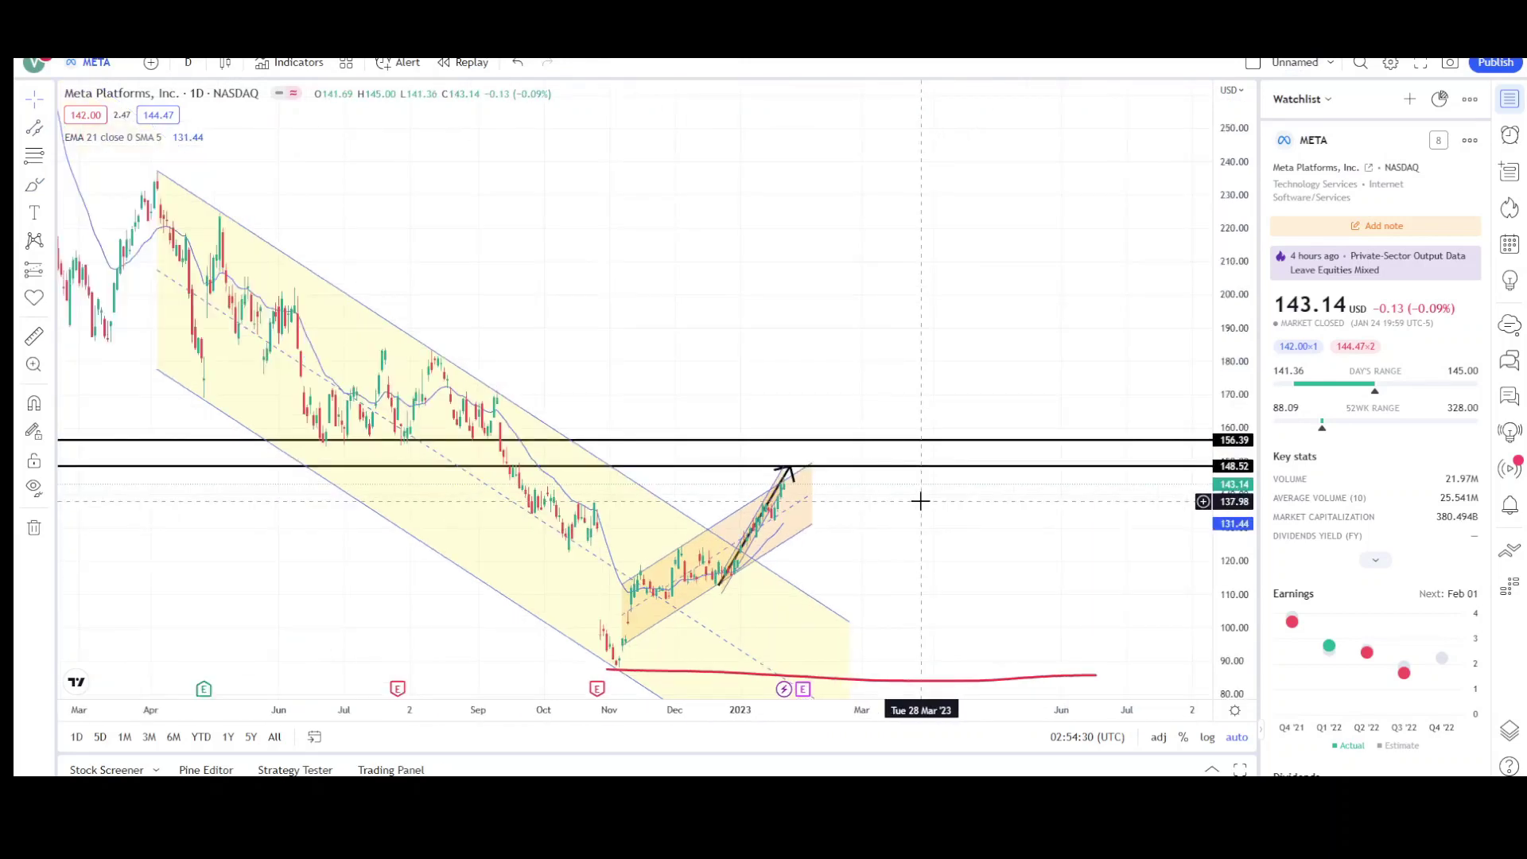
{"action": "scroll", "coordinate": [921, 501], "scroll_direction": "up", "scroll_amount": 5}
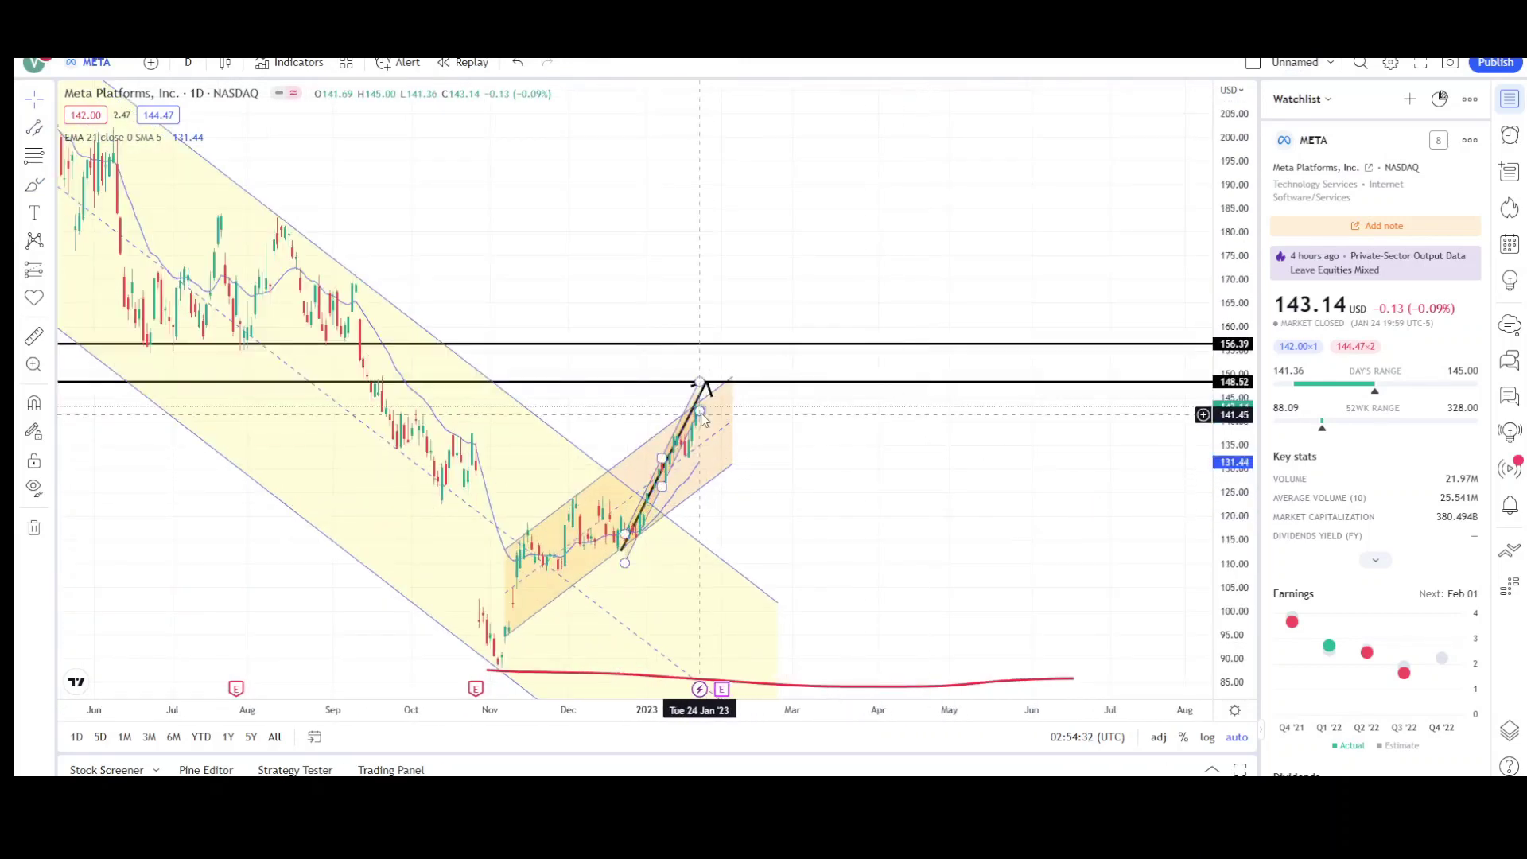
{"action": "scroll", "coordinate": [702, 418], "scroll_direction": "up", "scroll_amount": 2}
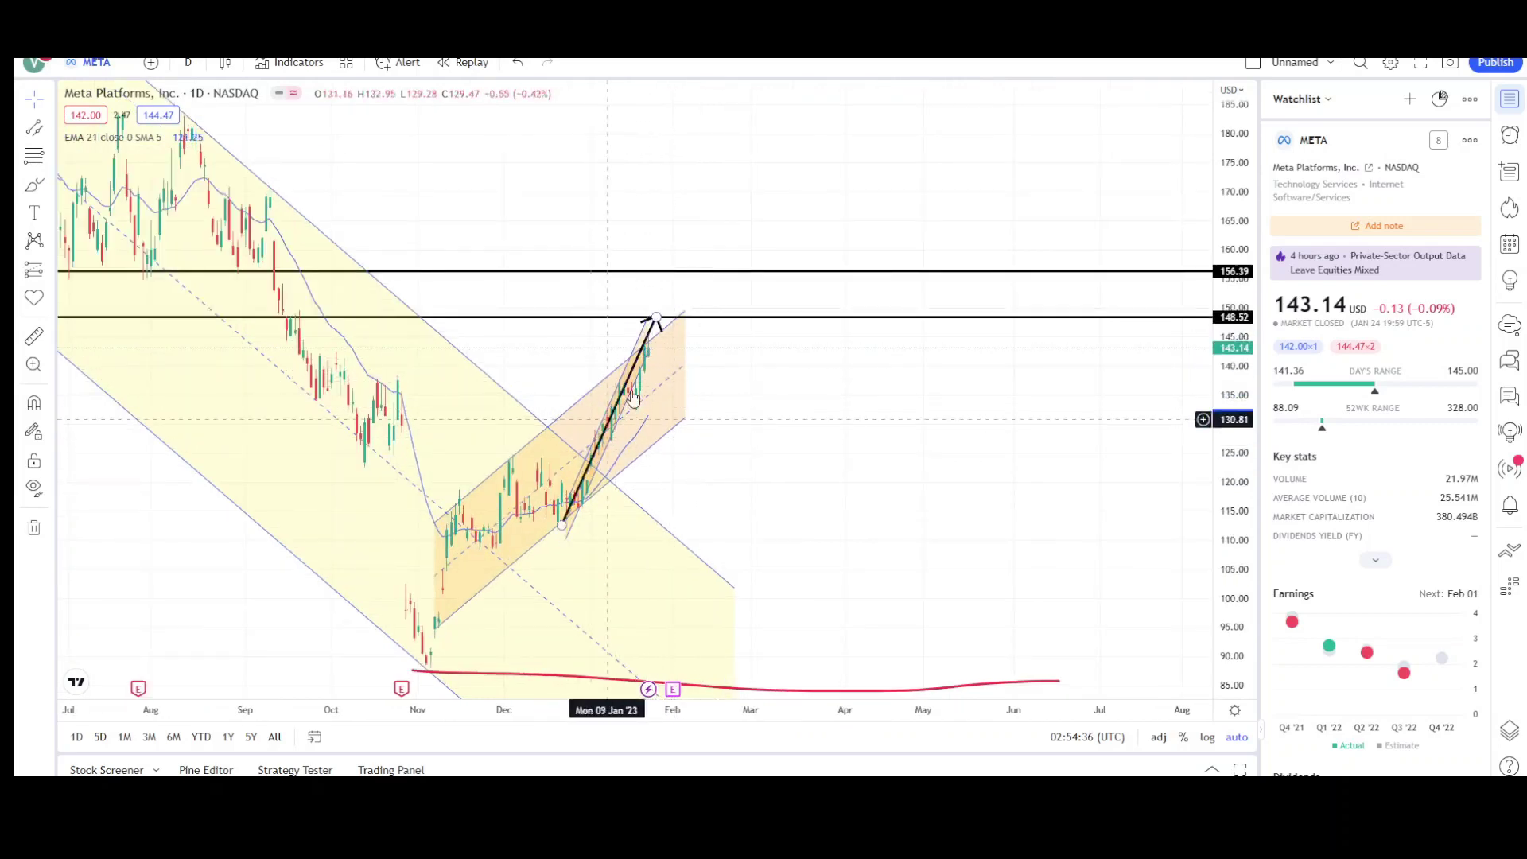
{"action": "left_click", "coordinate": [674, 332]}
{"action": "left_click_drag", "start_coordinate": [674, 332], "coordinate": [694, 306]}
{"action": "left_click_drag", "start_coordinate": [628, 389], "coordinate": [629, 373]}
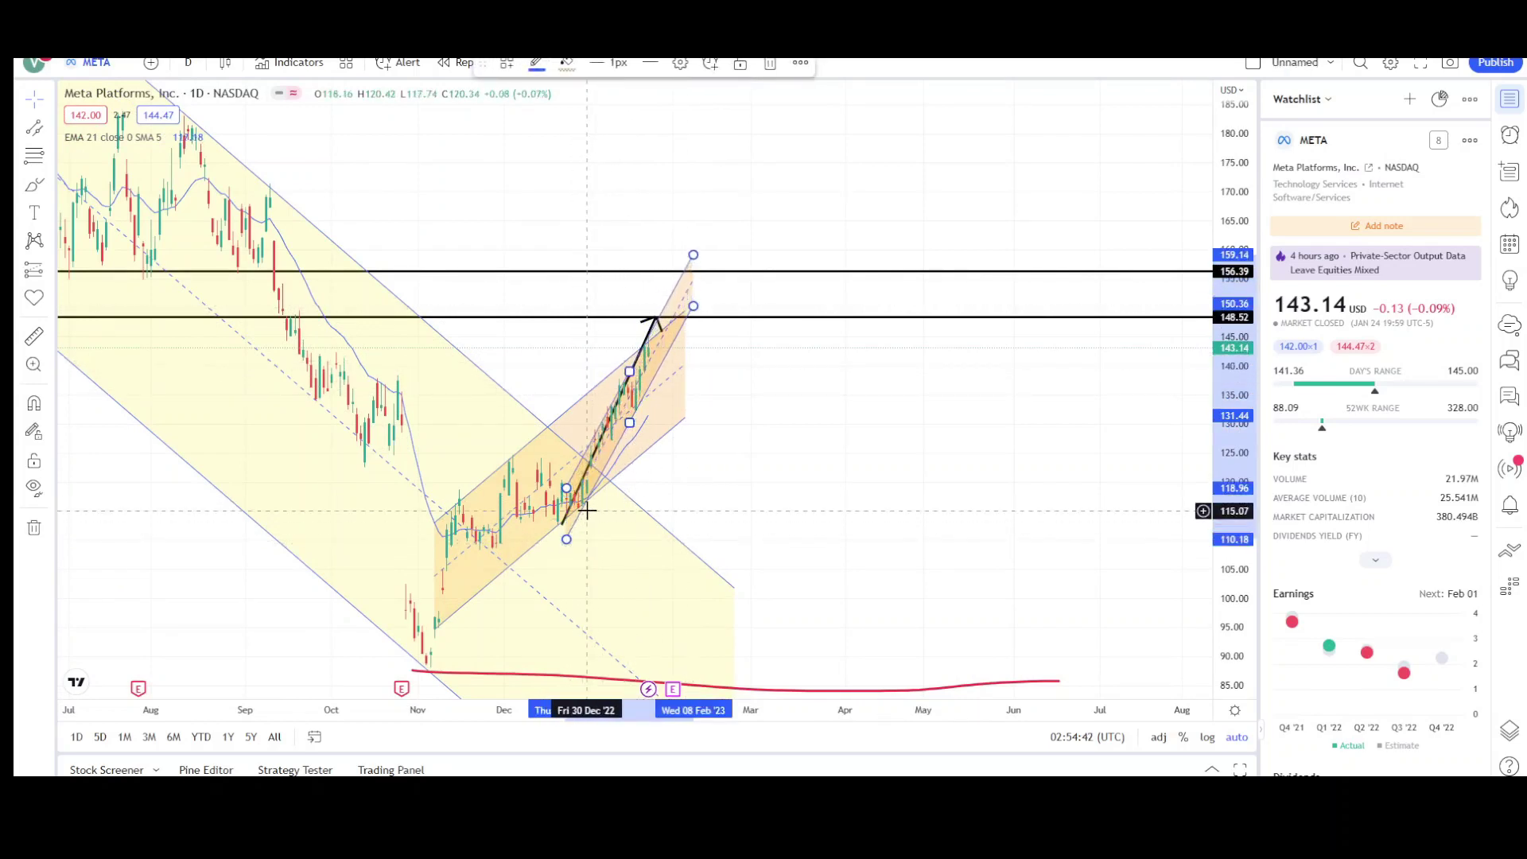
- Move the narrow channel's start to 22 Dec '22 with edges at 120.93 and 112.15, and raise its far end slightly
{"action": "scroll", "coordinate": [583, 503], "scroll_direction": "up", "scroll_amount": 2}
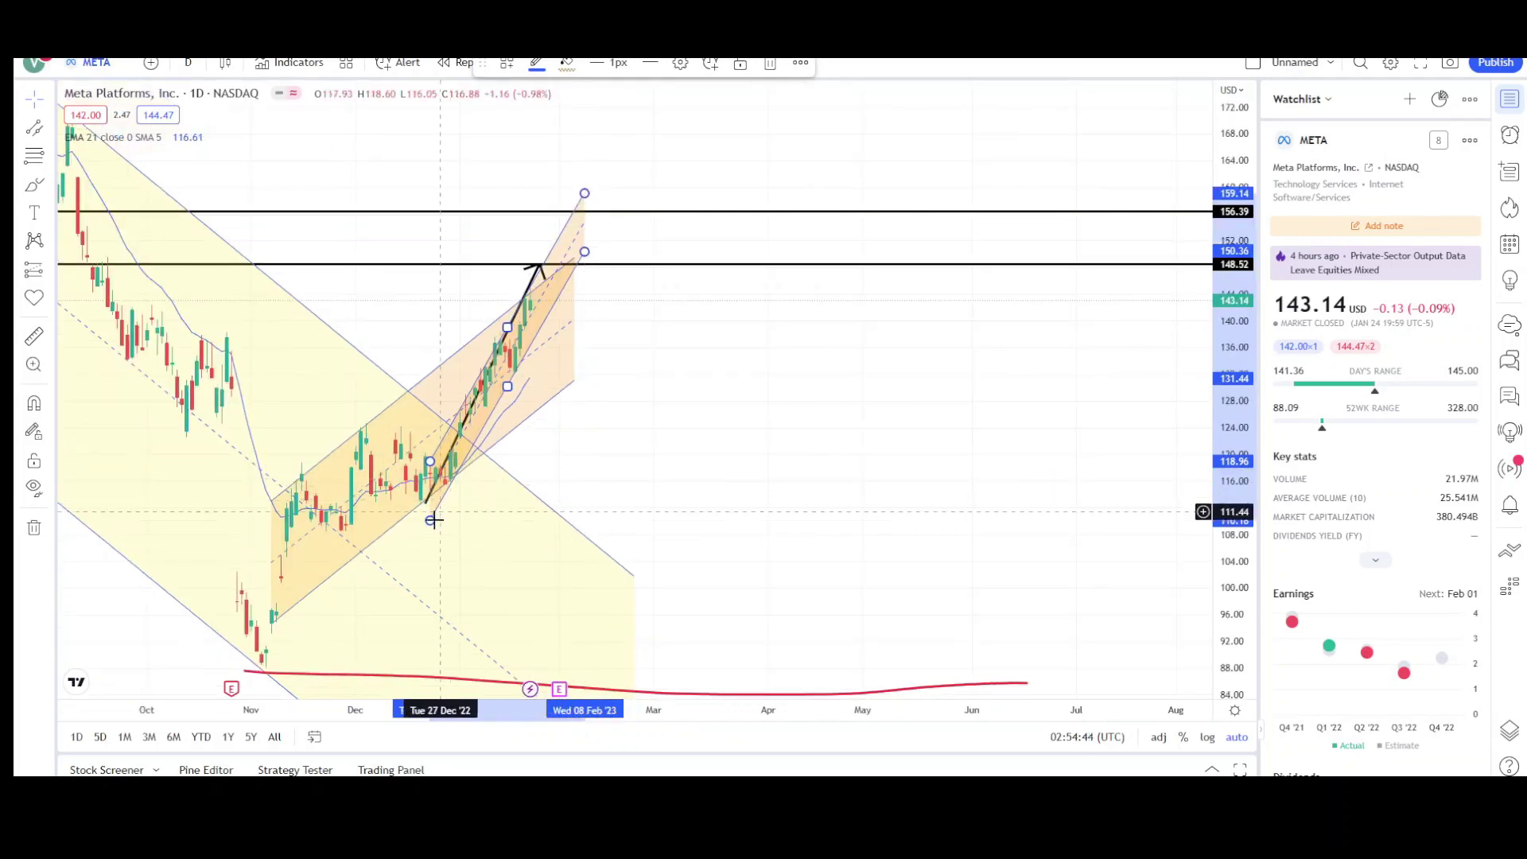
{"action": "left_click_drag", "start_coordinate": [432, 523], "coordinate": [432, 523]}
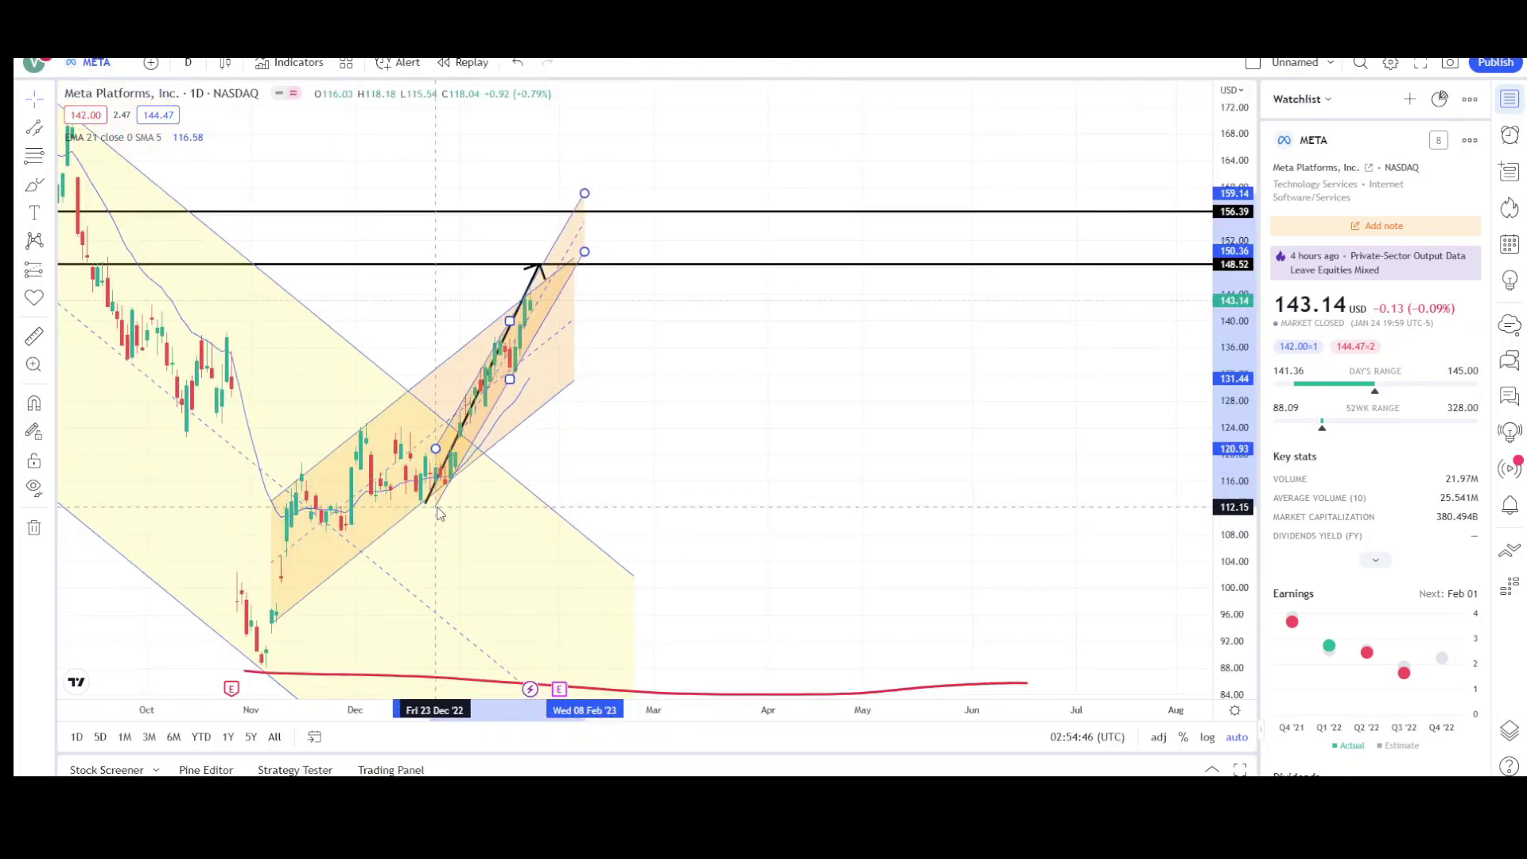
{"action": "left_click", "coordinate": [436, 506]}
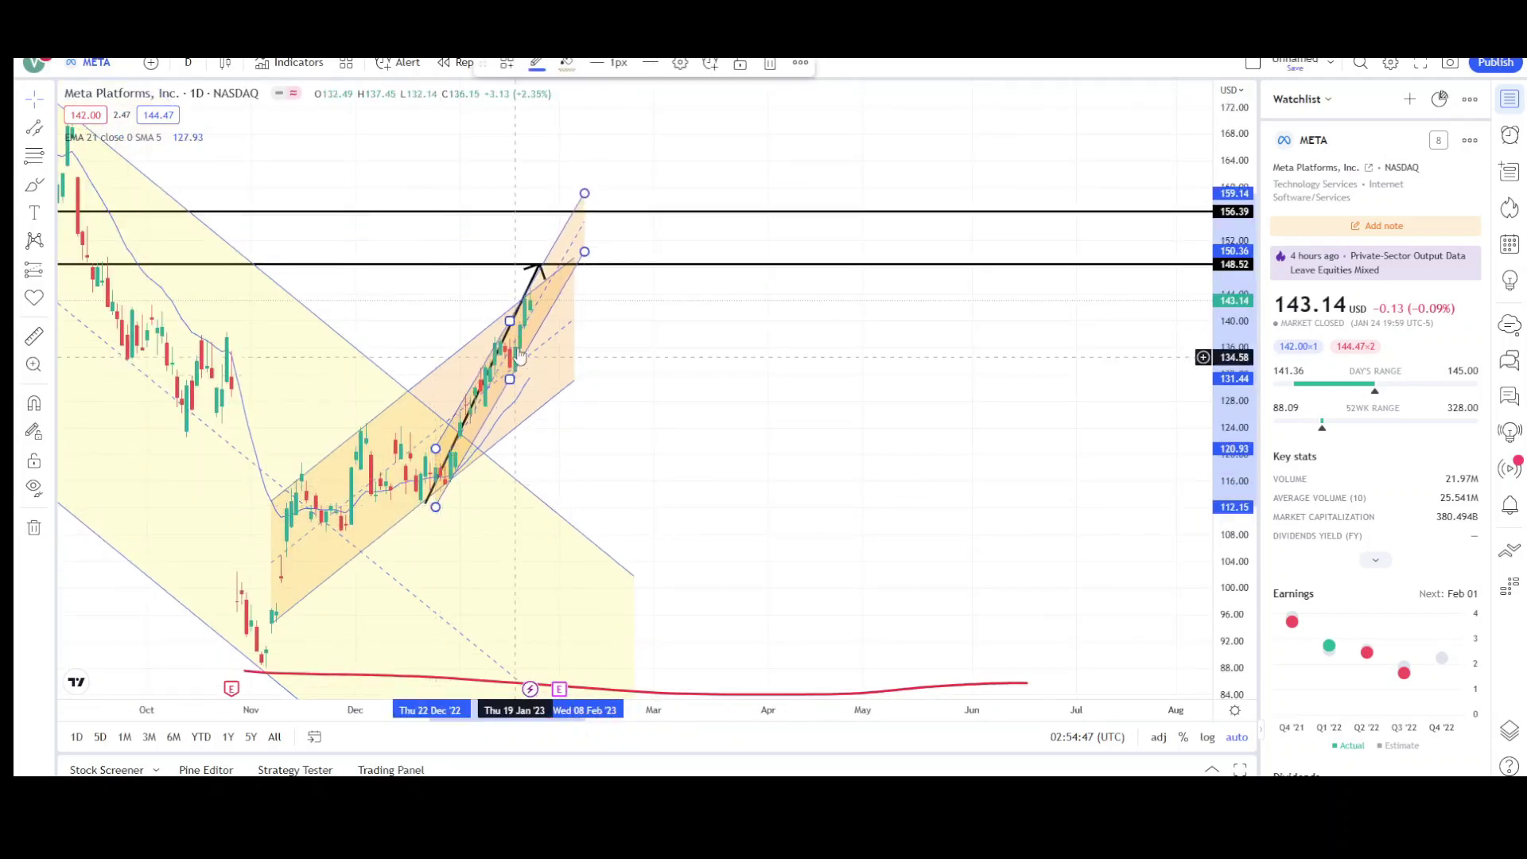
{"action": "left_click_drag", "start_coordinate": [584, 254], "coordinate": [585, 248]}
{"action": "left_click", "coordinate": [587, 418]}
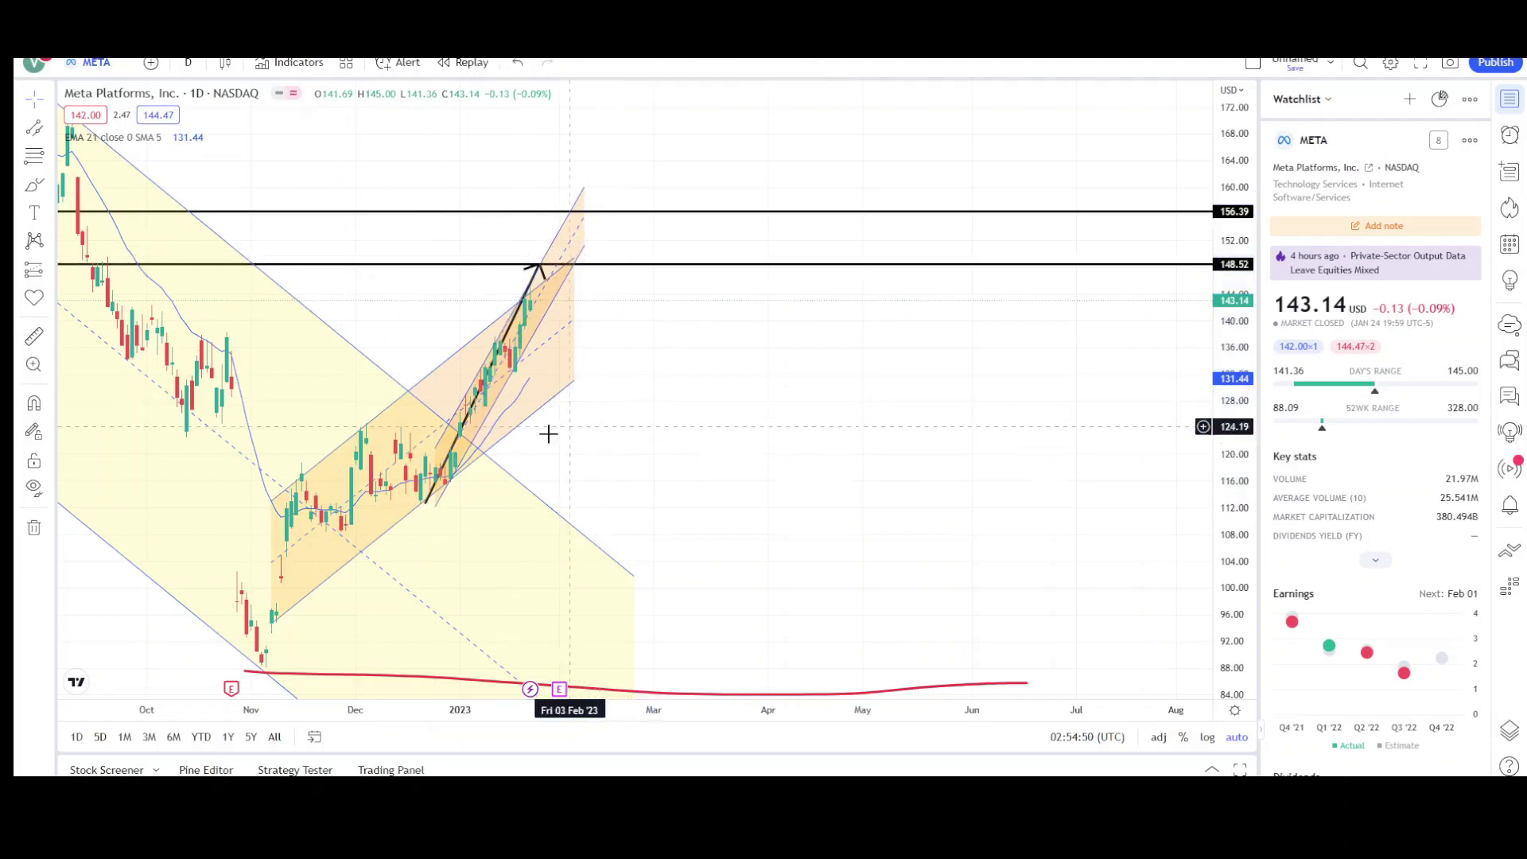
{"action": "scroll", "coordinate": [716, 326], "scroll_direction": "down", "scroll_amount": 3}
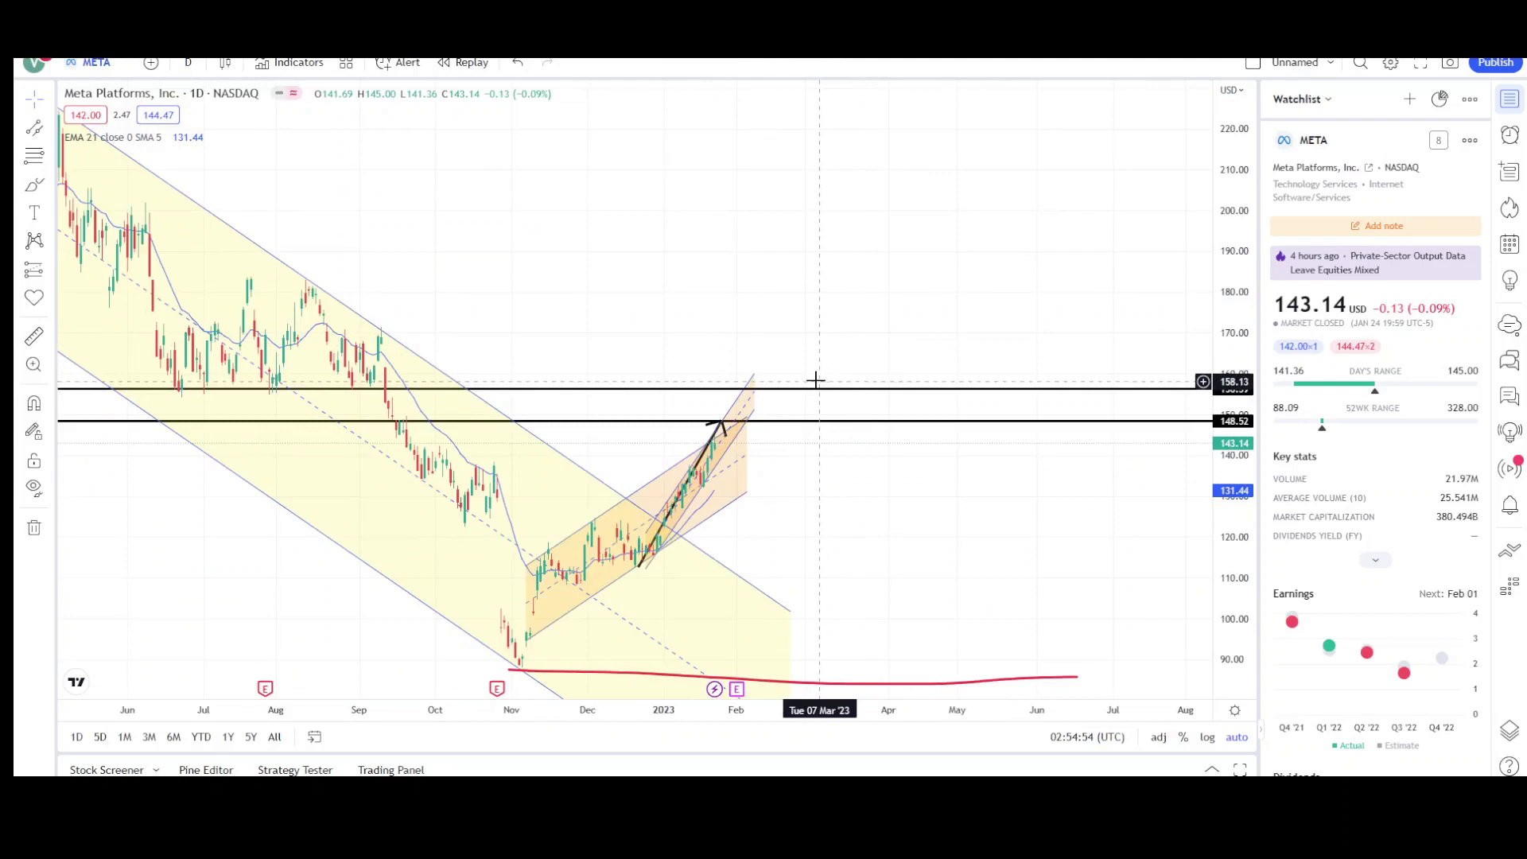
{"action": "left_click", "coordinate": [745, 390]}
{"action": "left_click_drag", "start_coordinate": [745, 393], "coordinate": [720, 398]}
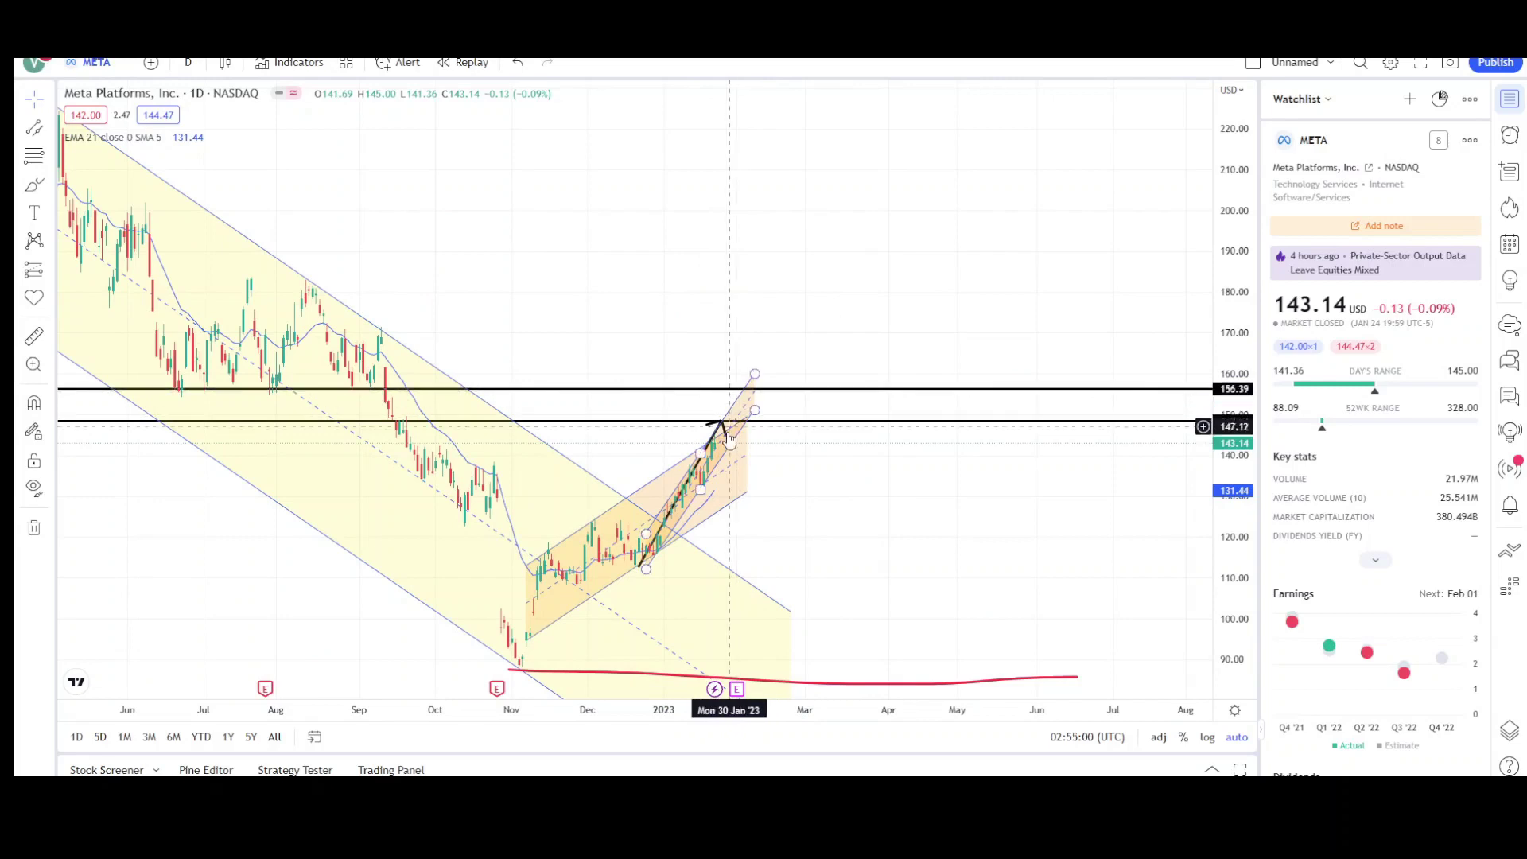
{"action": "key", "text": "ctrl+z"}
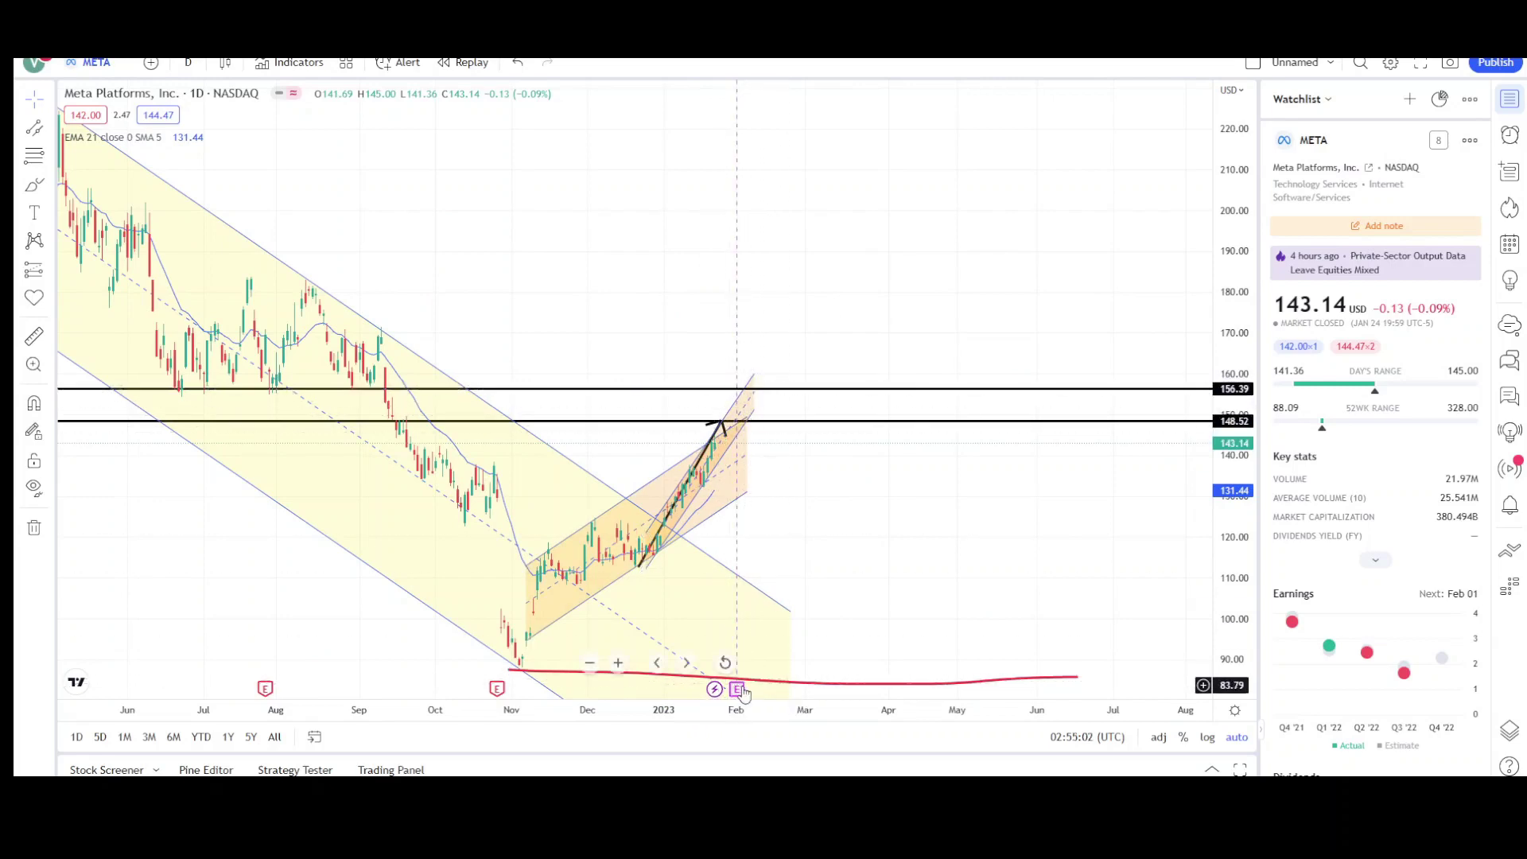
- View the details of the upcoming February 2023 earnings marker and examine the price against the narrow rising channel
{"action": "mouse_move", "coordinate": [739, 692]}
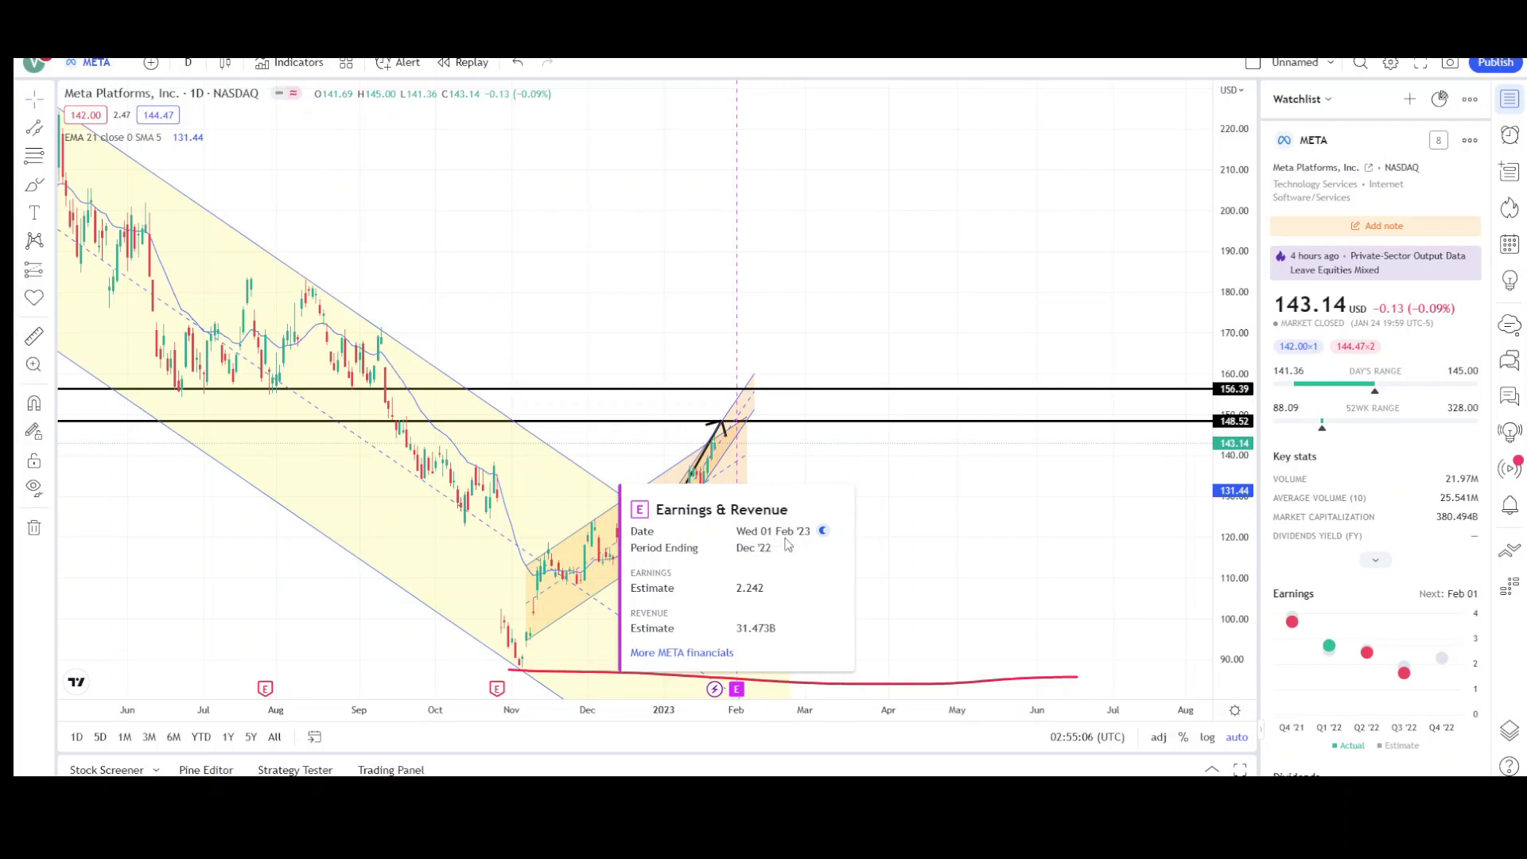
{"action": "left_click_drag", "start_coordinate": [753, 390], "coordinate": [753, 389]}
{"action": "key", "text": "ctrl+z"}
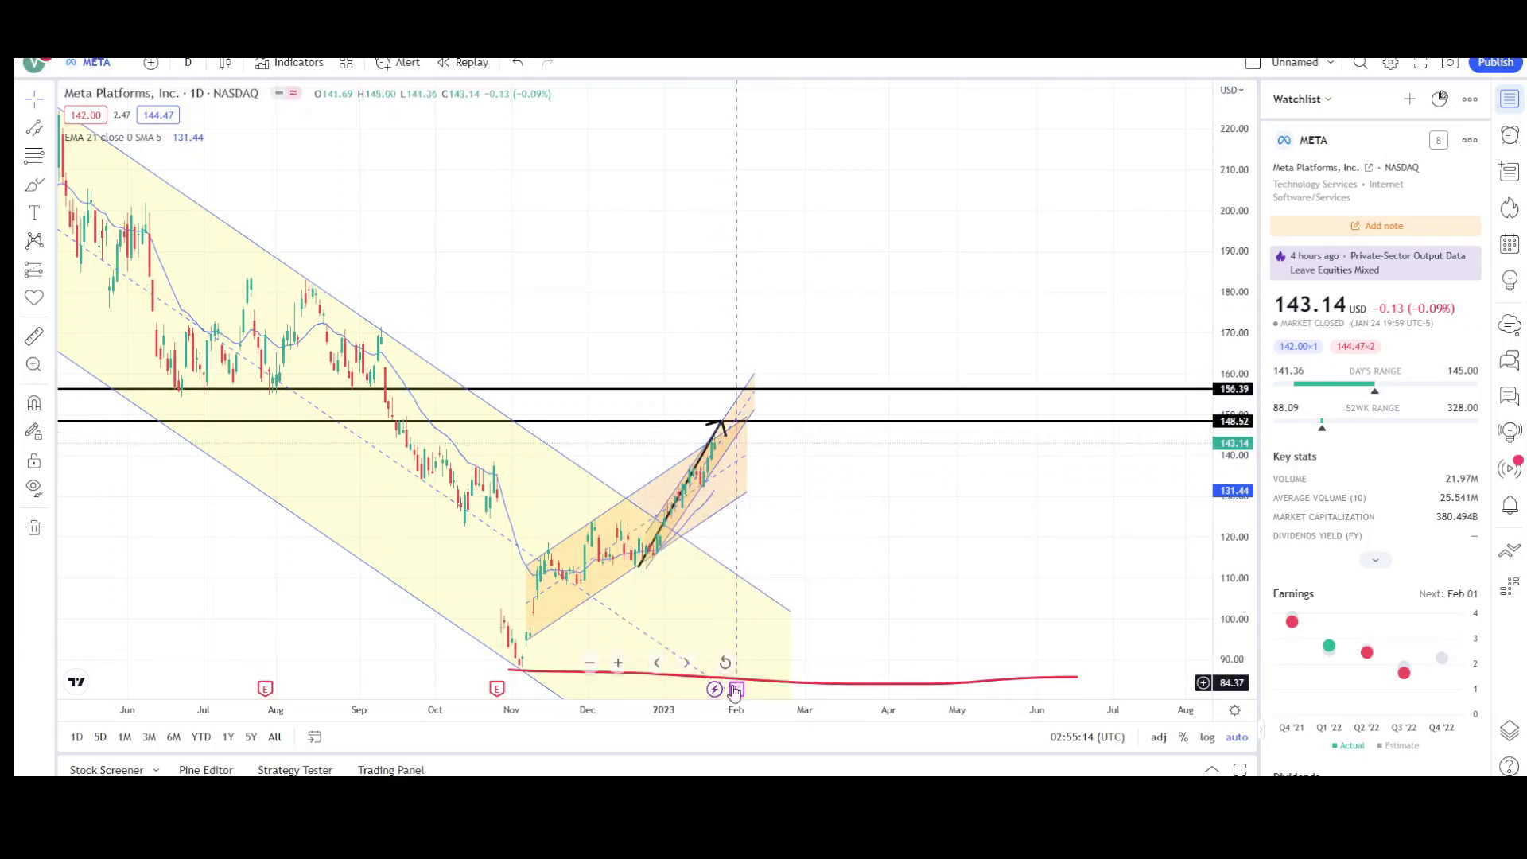
{"action": "mouse_move", "coordinate": [736, 689]}
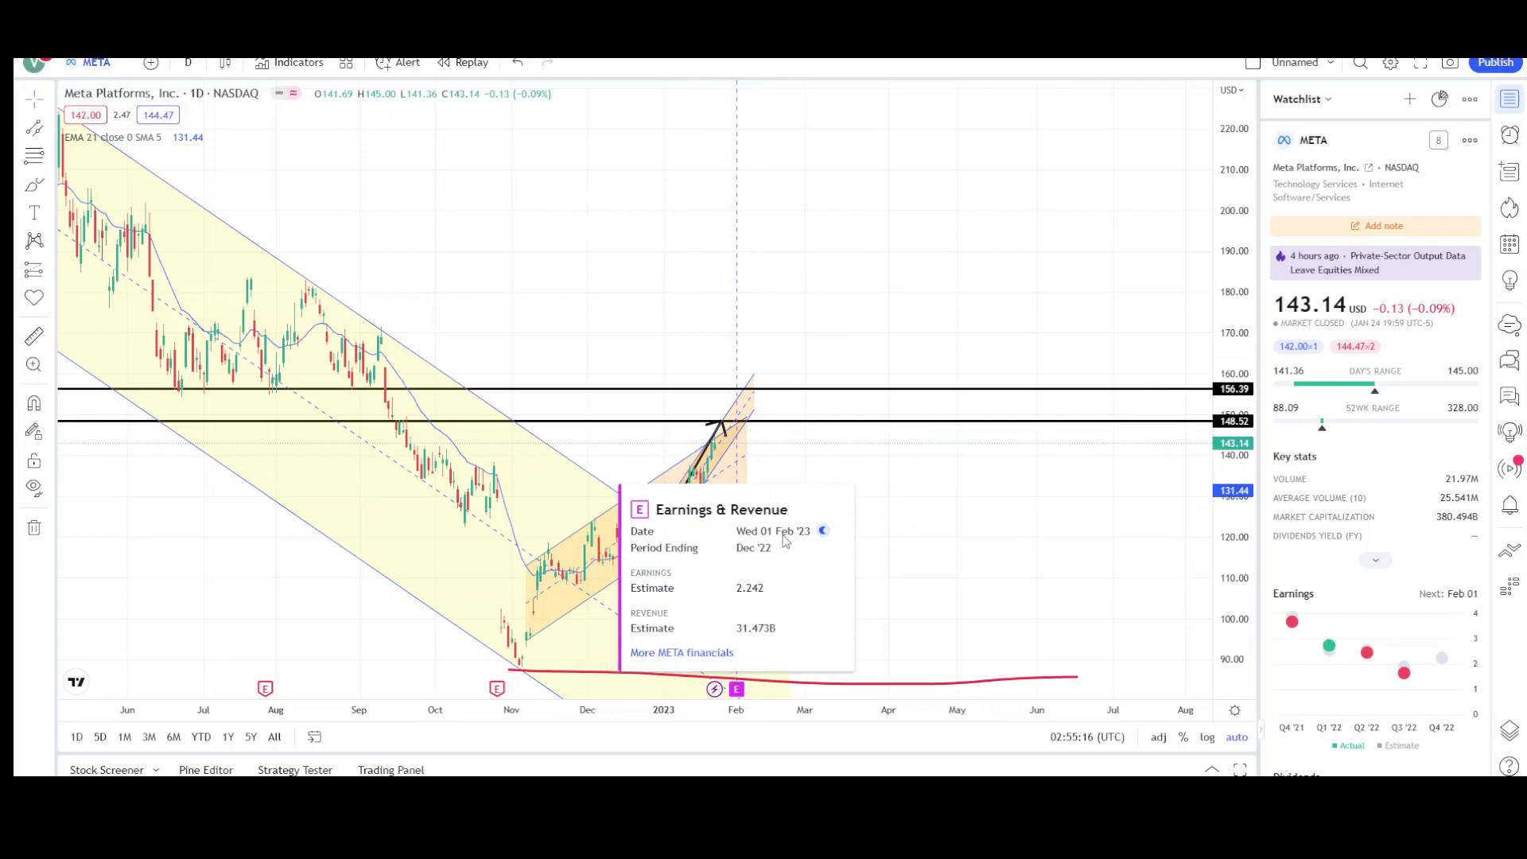
{"action": "scroll", "coordinate": [828, 493], "scroll_direction": "down", "scroll_amount": 3}
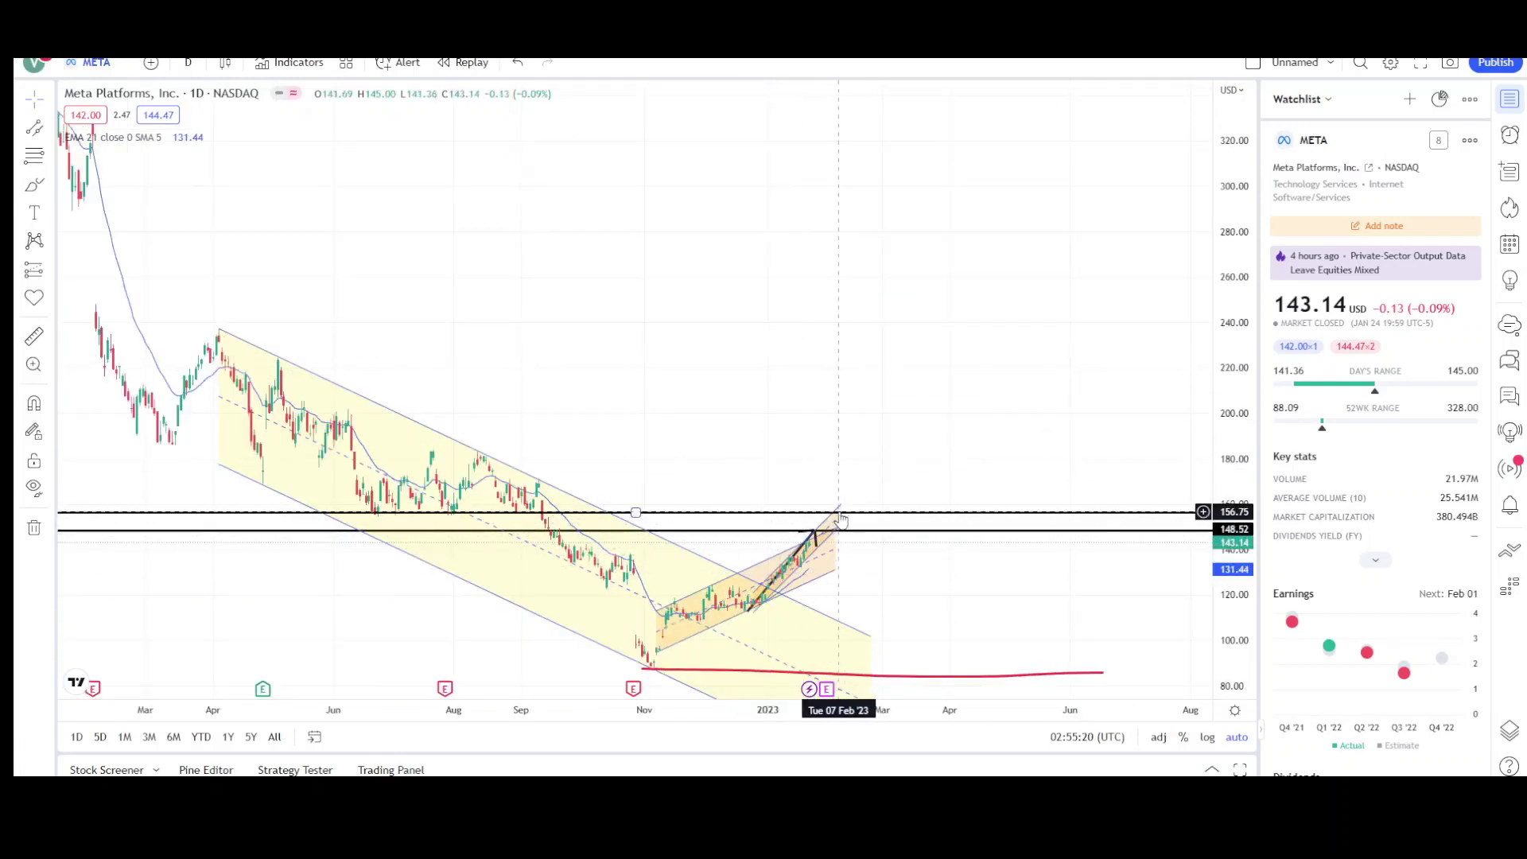
{"action": "scroll", "coordinate": [848, 521], "scroll_direction": "up", "scroll_amount": 5}
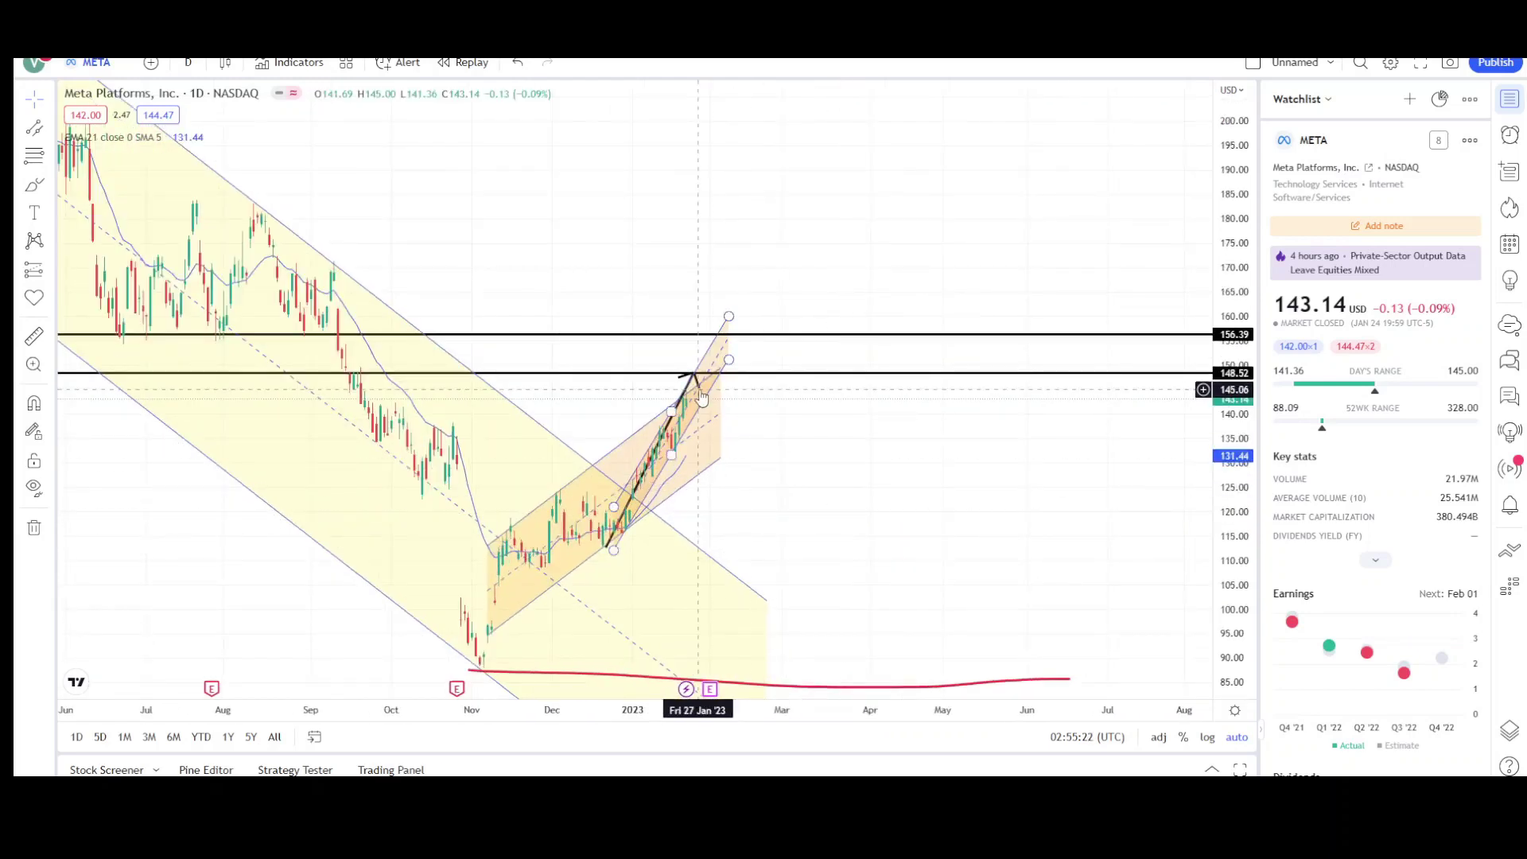
- Remove all drawings from the META chart and reset the time scale
{"action": "right_click", "coordinate": [653, 223]}
{"action": "left_click", "coordinate": [797, 583]}
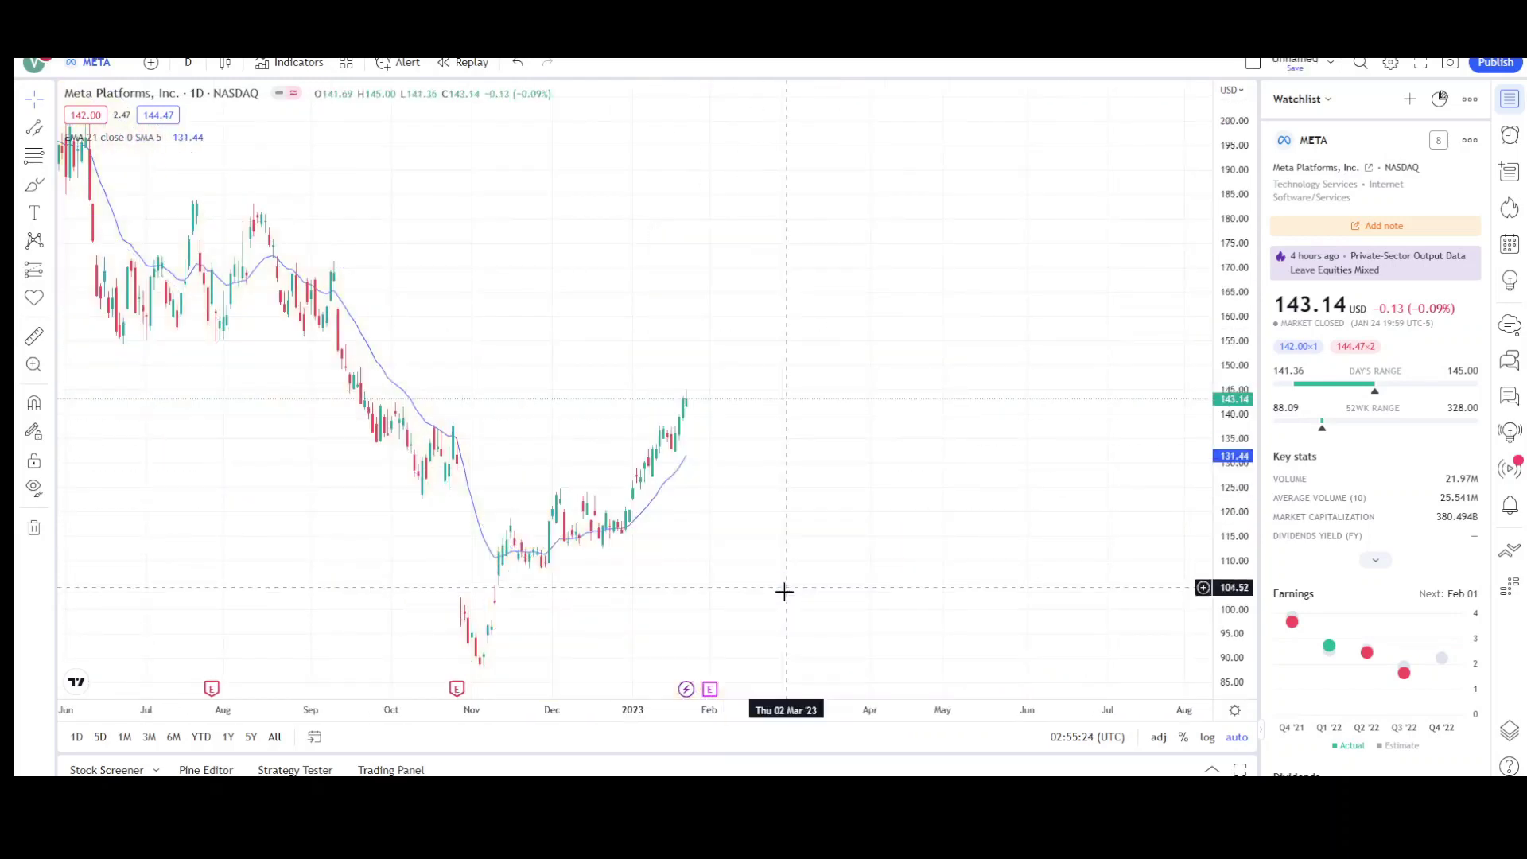
{"action": "double_click", "coordinate": [753, 712]}
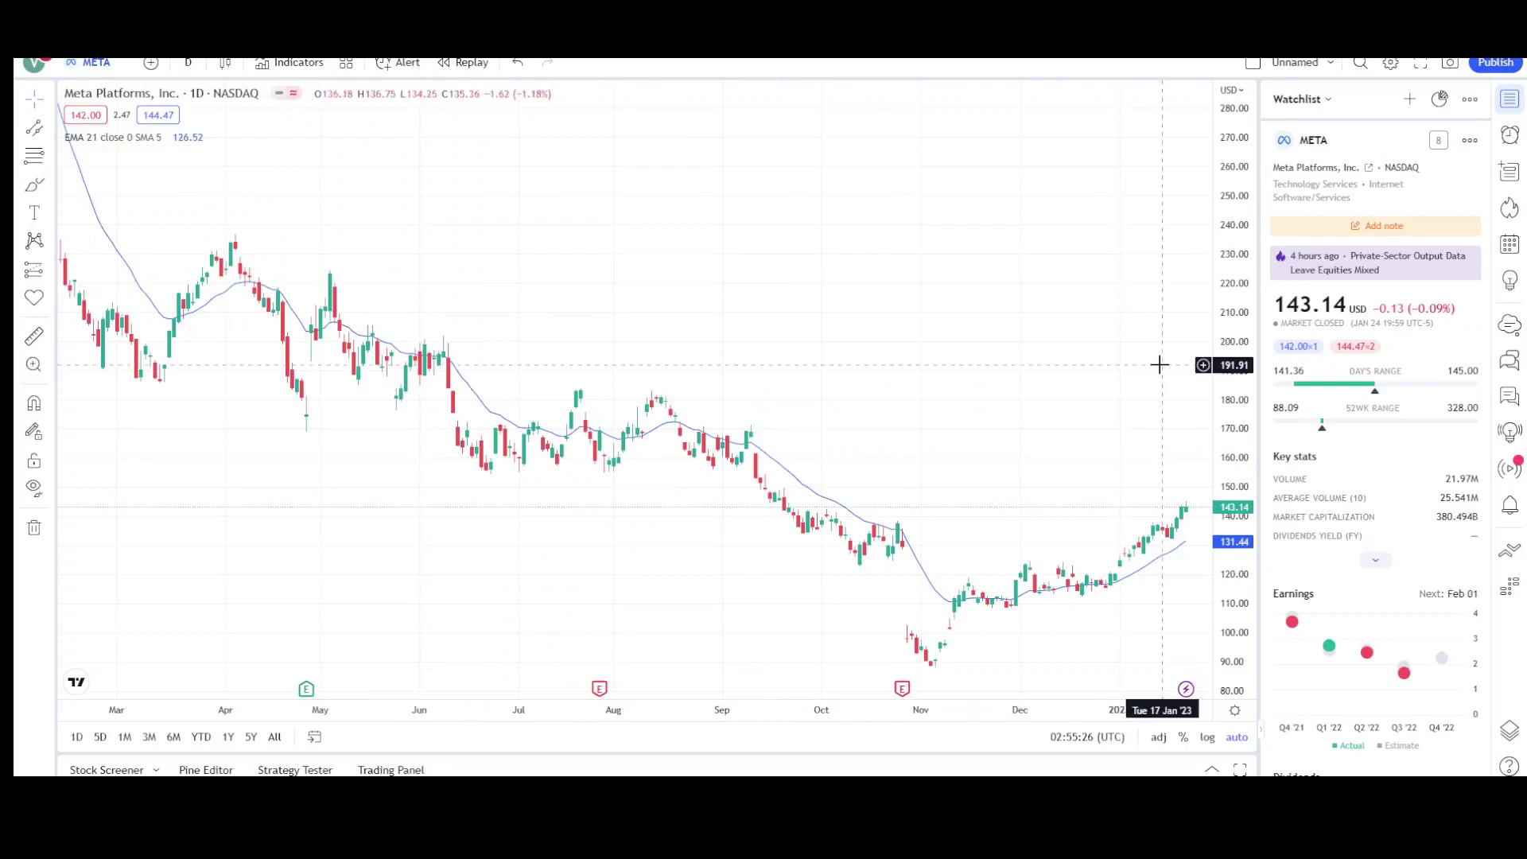
- Switch the META chart from the daily to the weekly interval and bring the latest candles into view
{"action": "scroll", "coordinate": [927, 361], "scroll_direction": "down", "scroll_amount": 5}
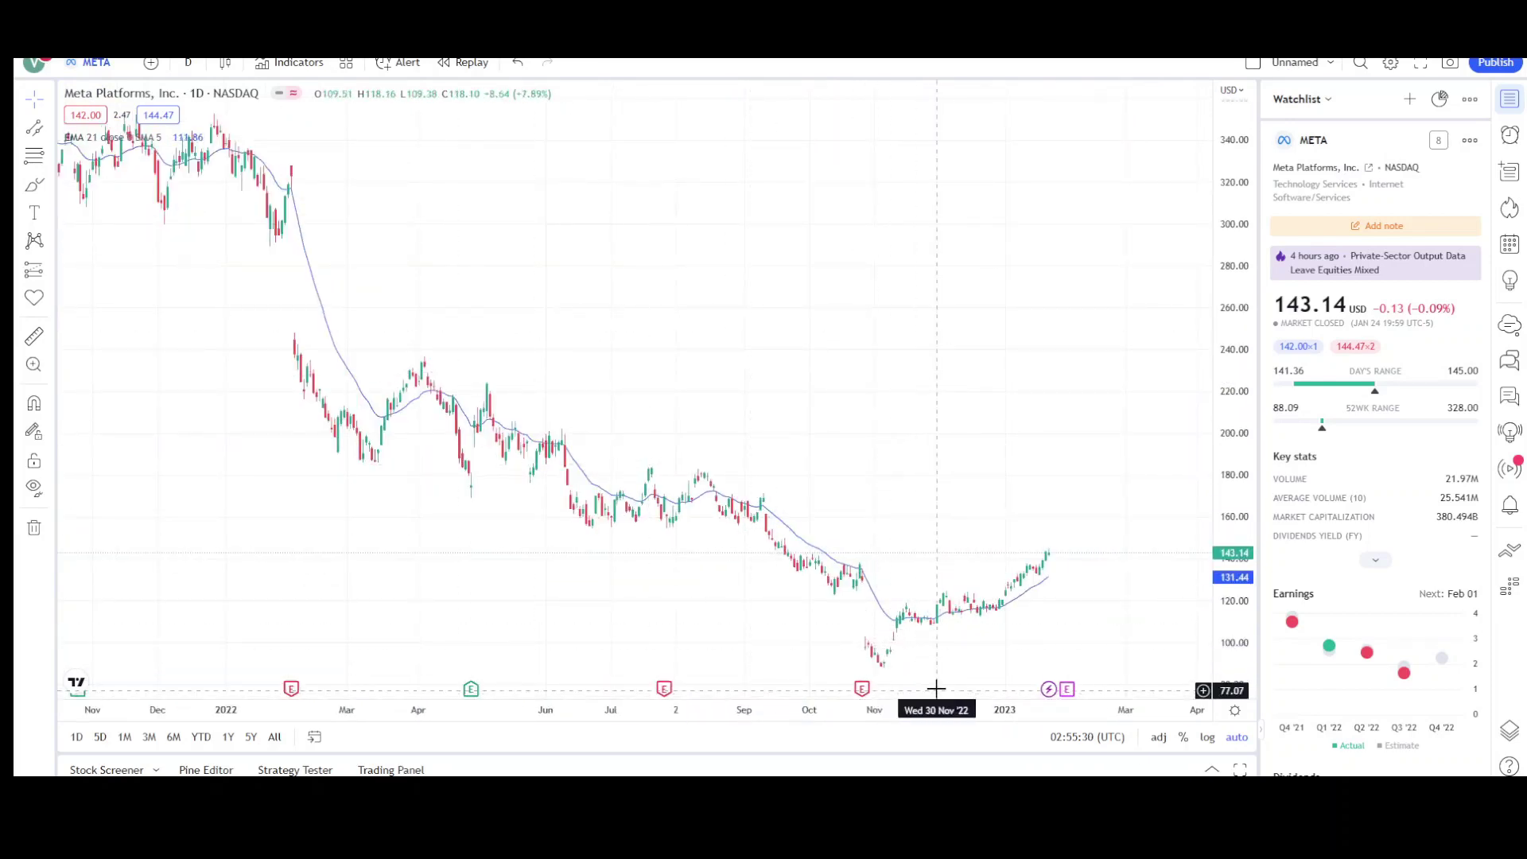
{"action": "scroll", "coordinate": [938, 668], "scroll_direction": "up", "scroll_amount": 3}
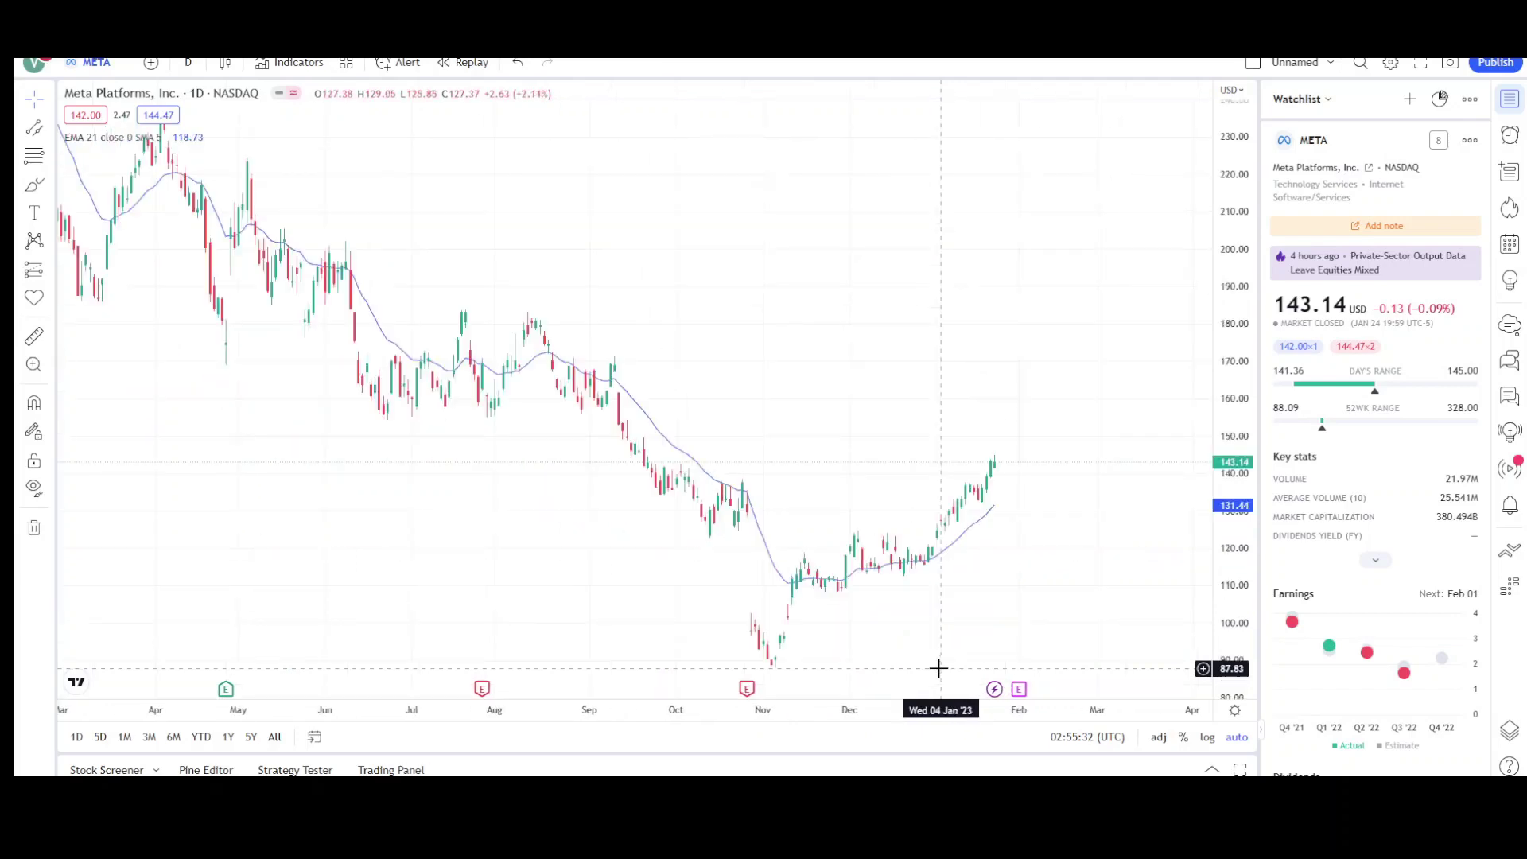
{"action": "scroll", "coordinate": [1002, 466], "scroll_direction": "up", "scroll_amount": 4}
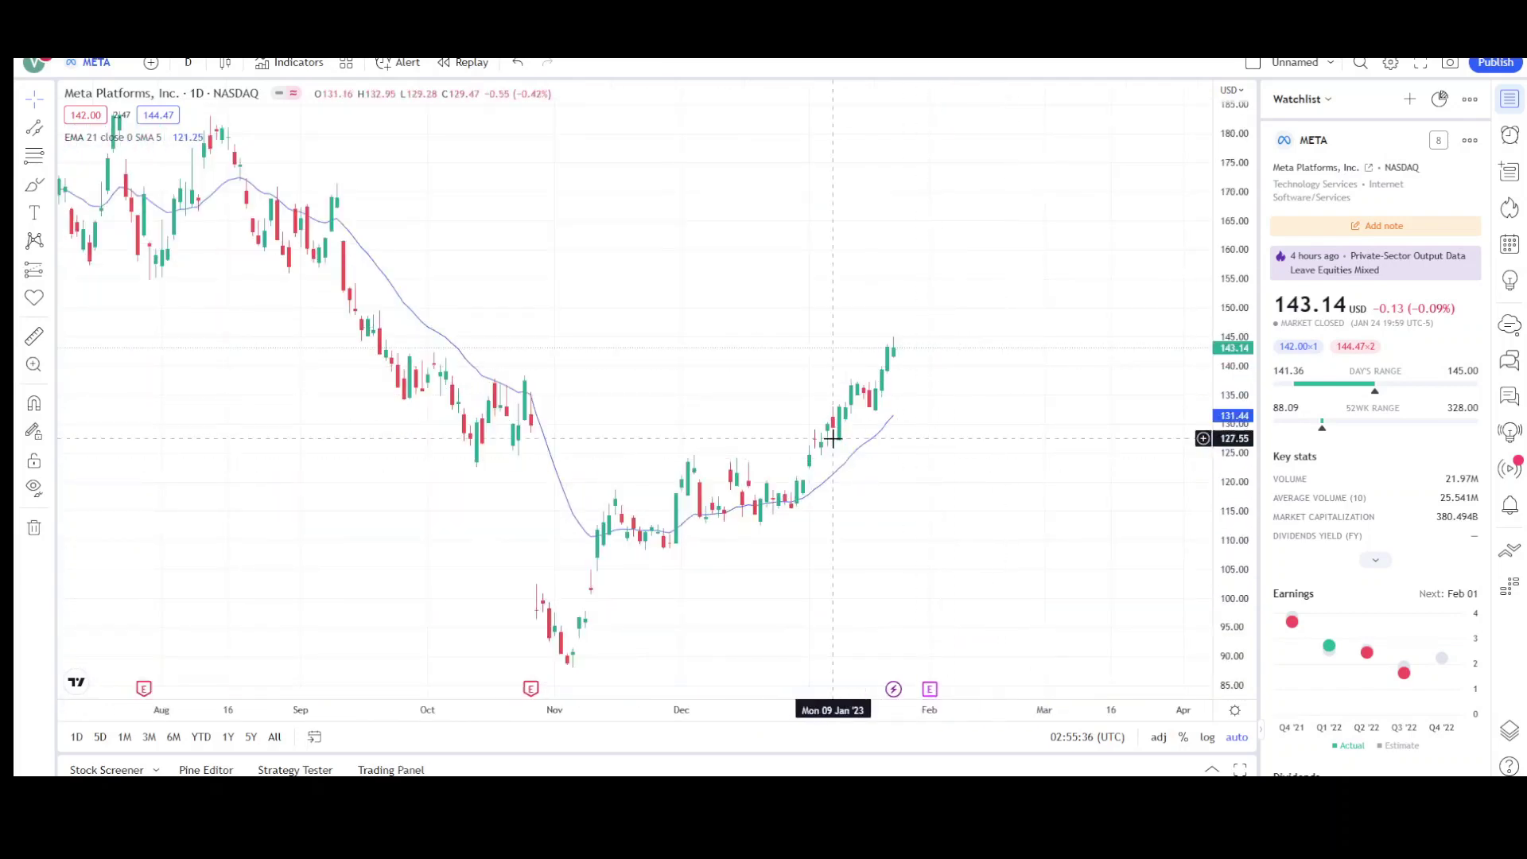
{"action": "scroll", "coordinate": [883, 310], "scroll_direction": "down", "scroll_amount": 2}
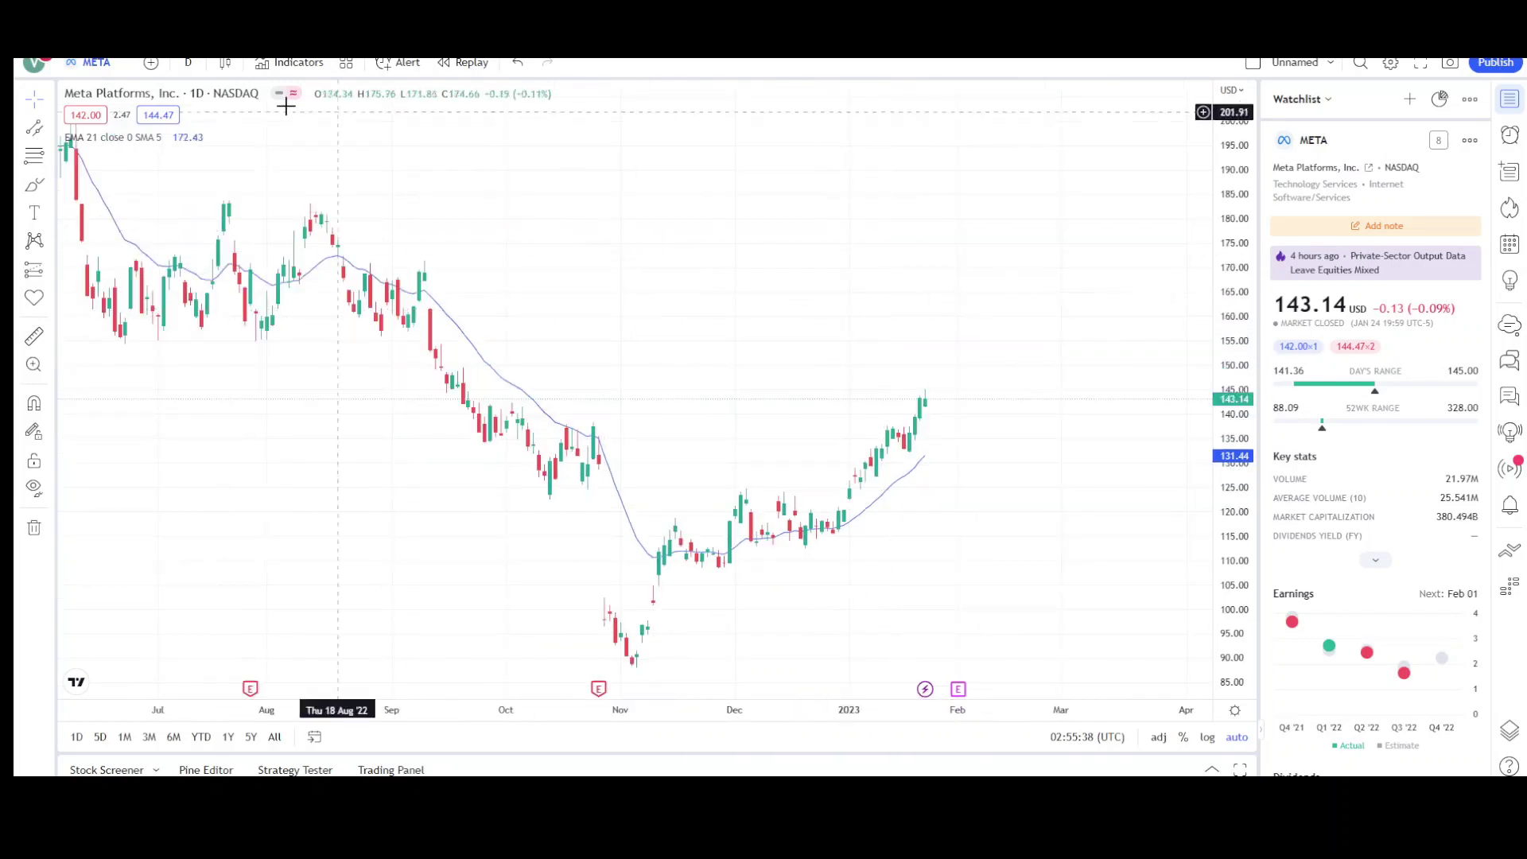
{"action": "left_click", "coordinate": [188, 62]}
{"action": "left_click", "coordinate": [245, 480]}
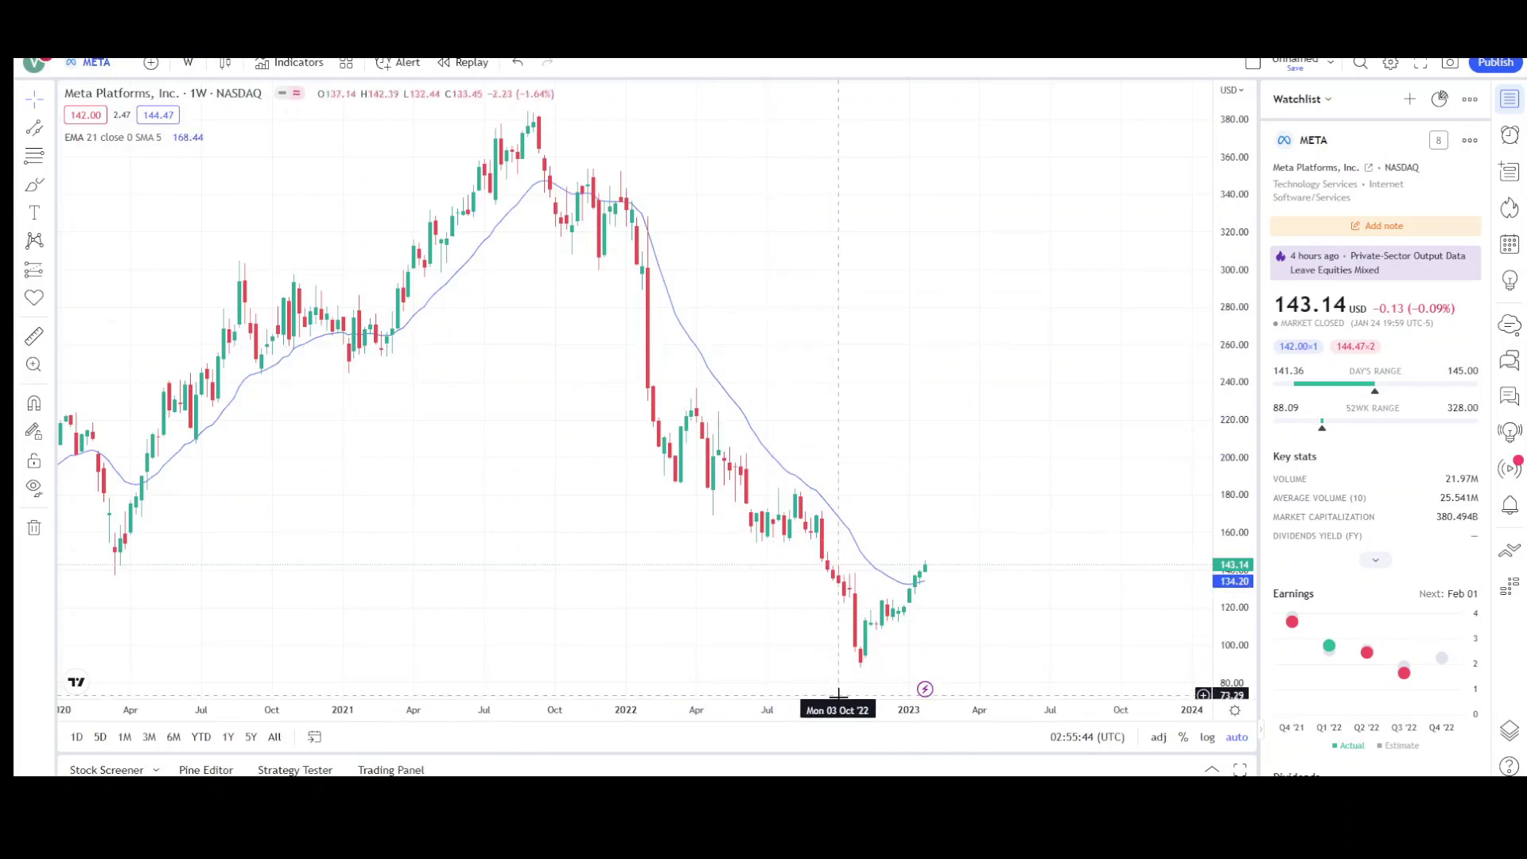
{"action": "left_click_drag", "start_coordinate": [927, 684], "coordinate": [906, 413]}
{"action": "scroll", "coordinate": [955, 541], "scroll_direction": "up", "scroll_amount": 2}
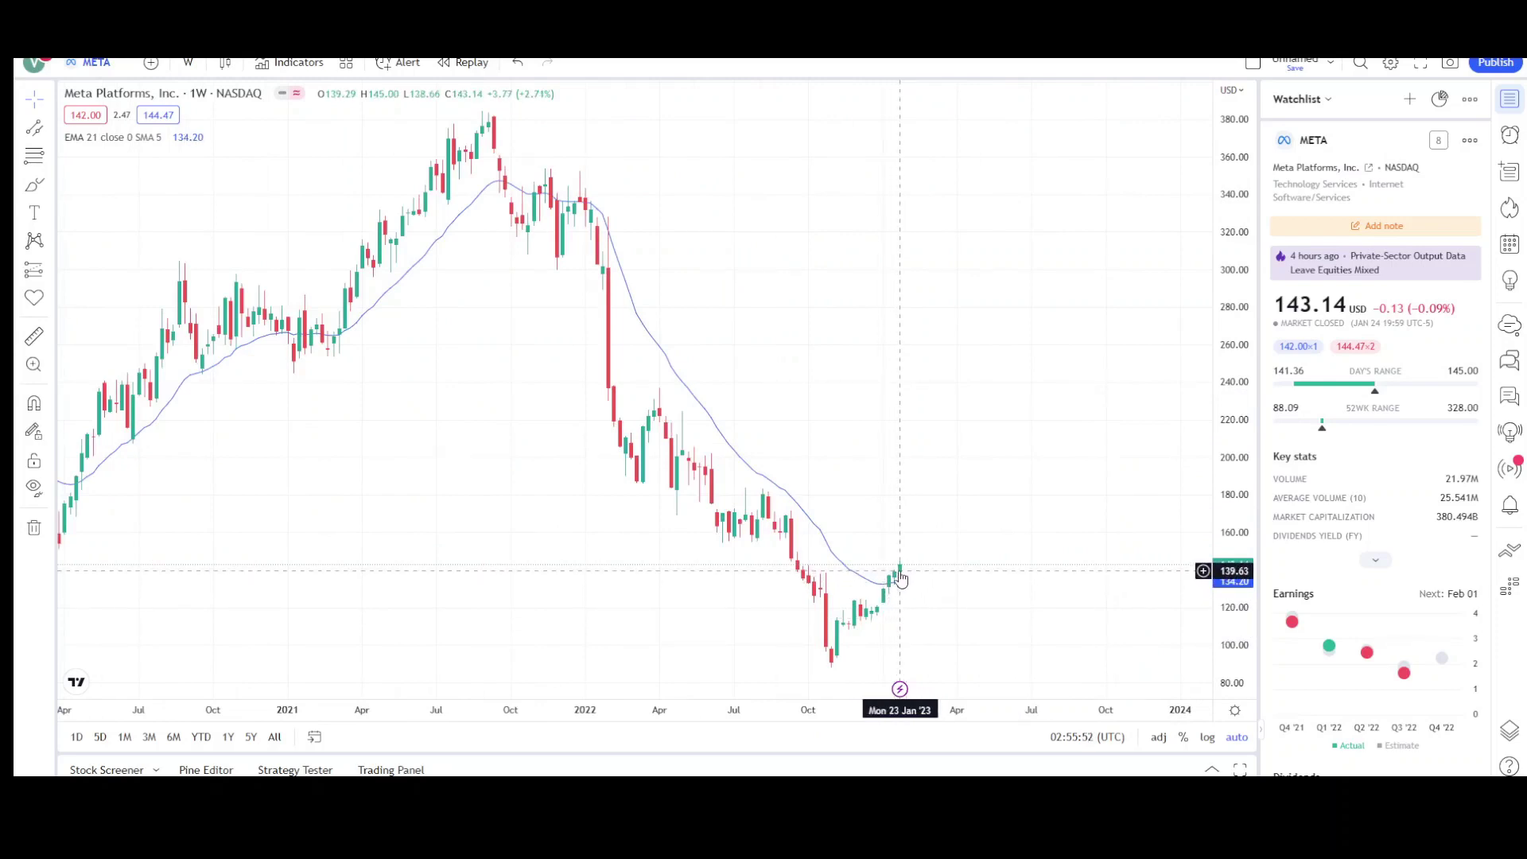
- Place a horizontal line across the weekly META chart at 158.11, along the mid-2022 support lows
{"action": "scroll", "coordinate": [903, 572], "scroll_direction": "up", "scroll_amount": 2}
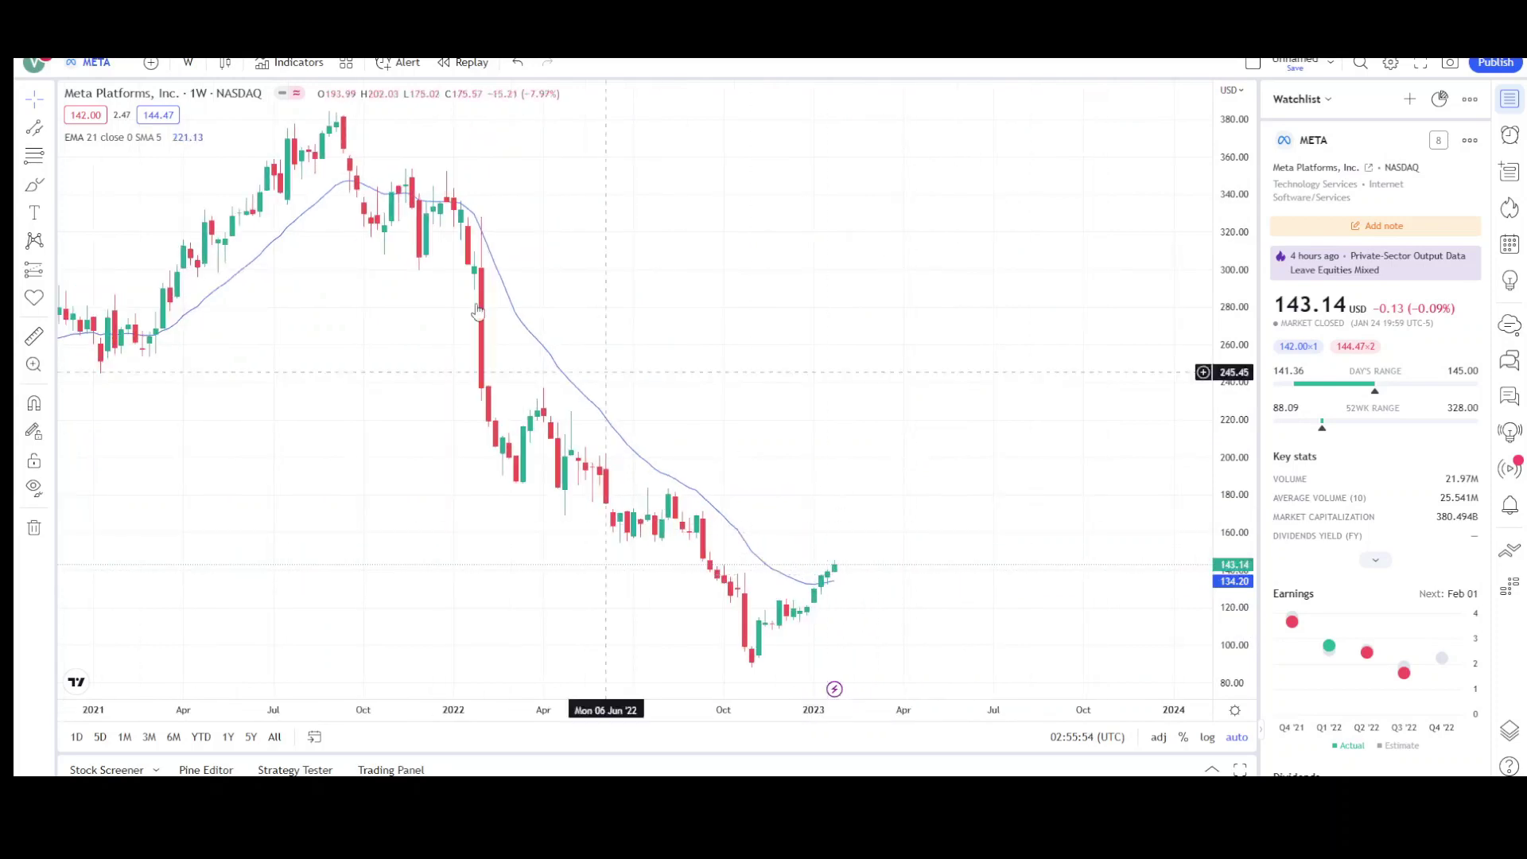
{"action": "left_click", "coordinate": [51, 132]}
{"action": "left_click", "coordinate": [112, 382]}
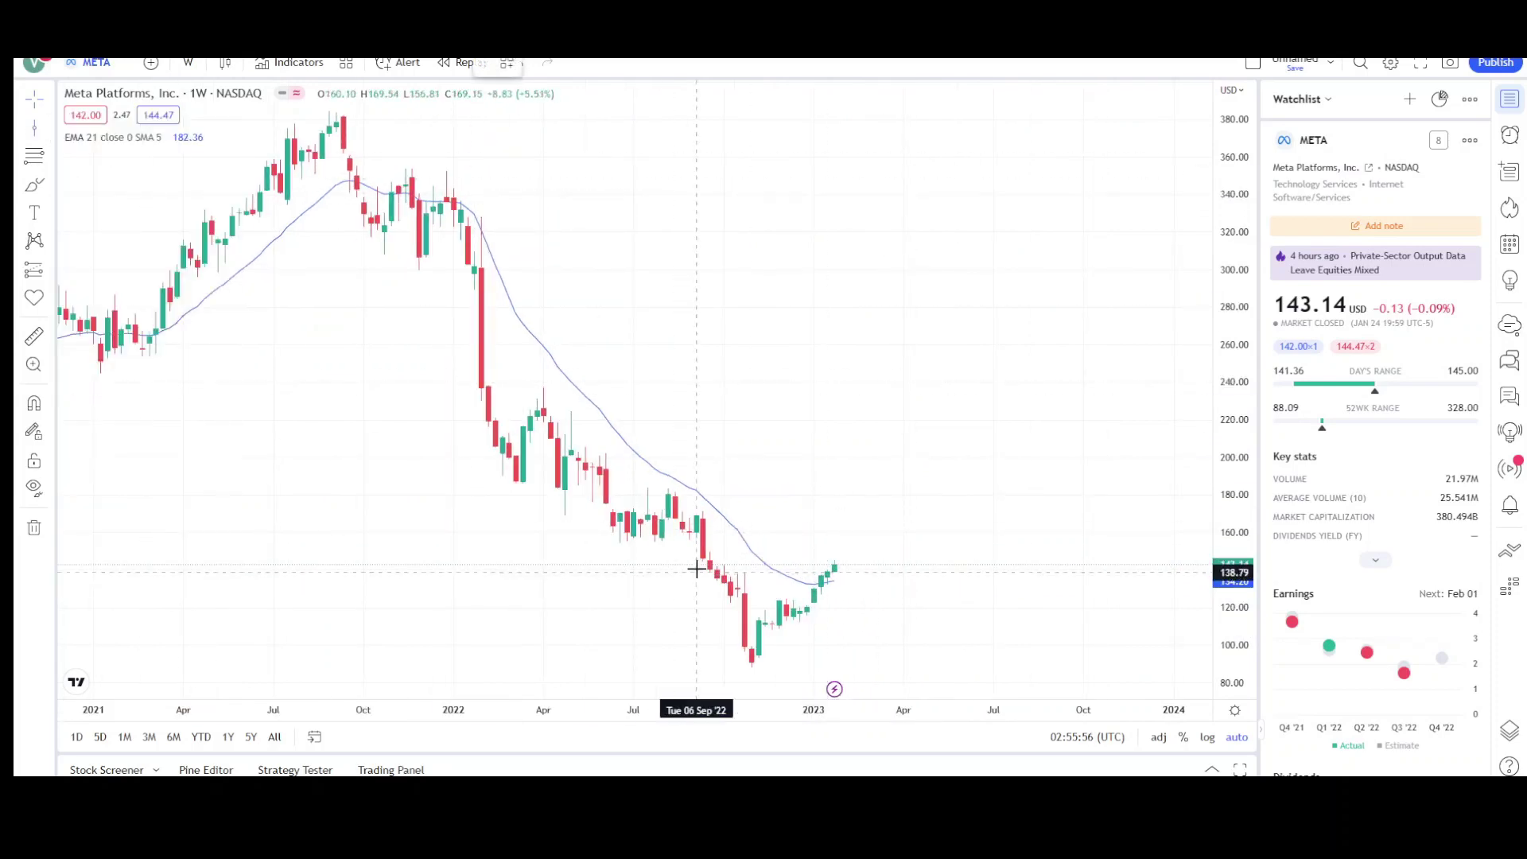
{"action": "left_click", "coordinate": [51, 132]}
{"action": "left_click", "coordinate": [120, 318]}
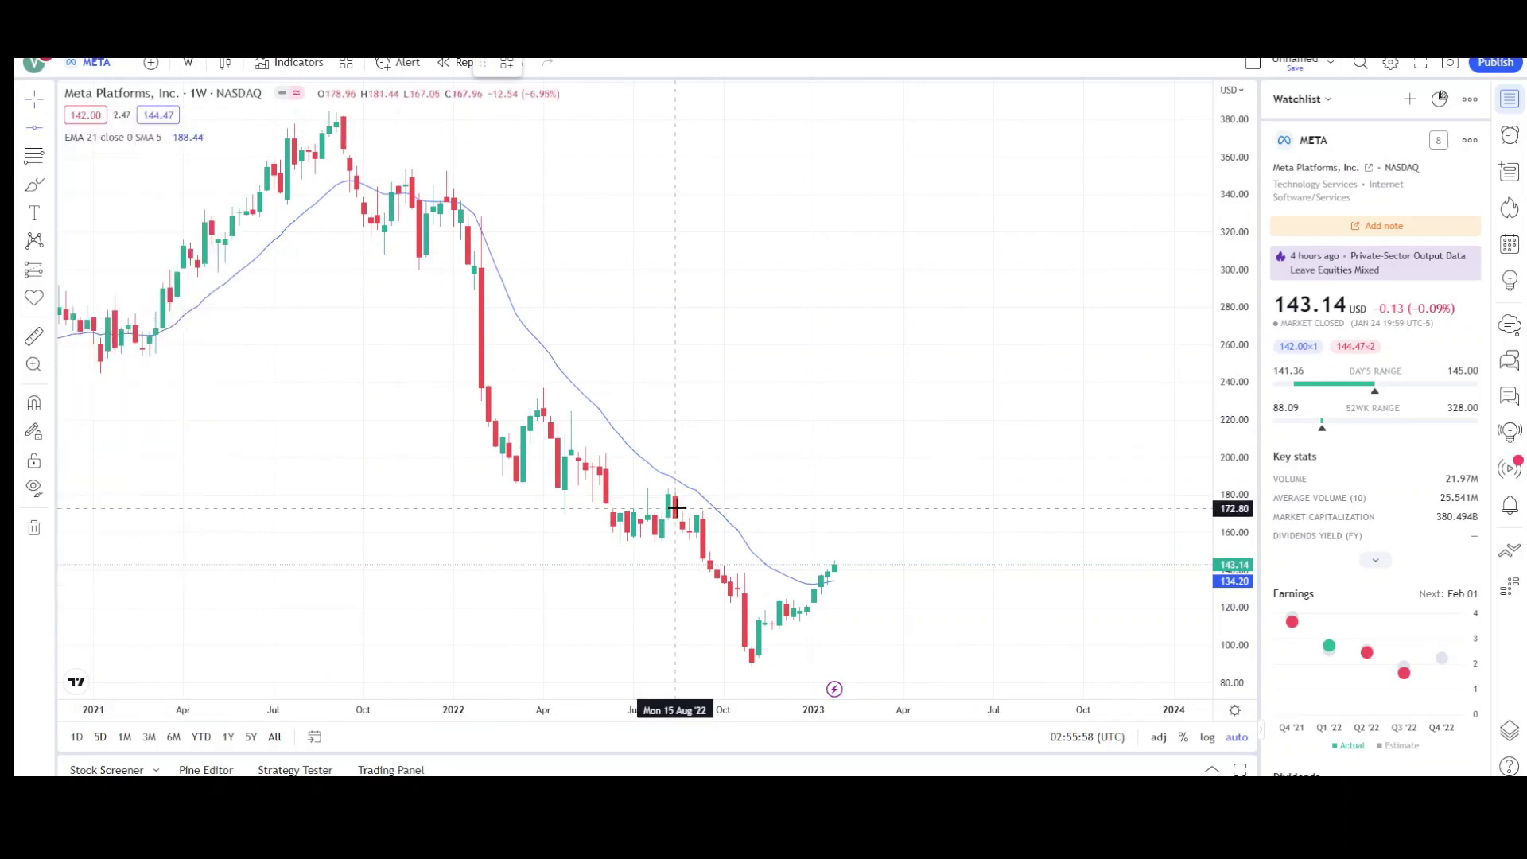
{"action": "left_click", "coordinate": [702, 537]}
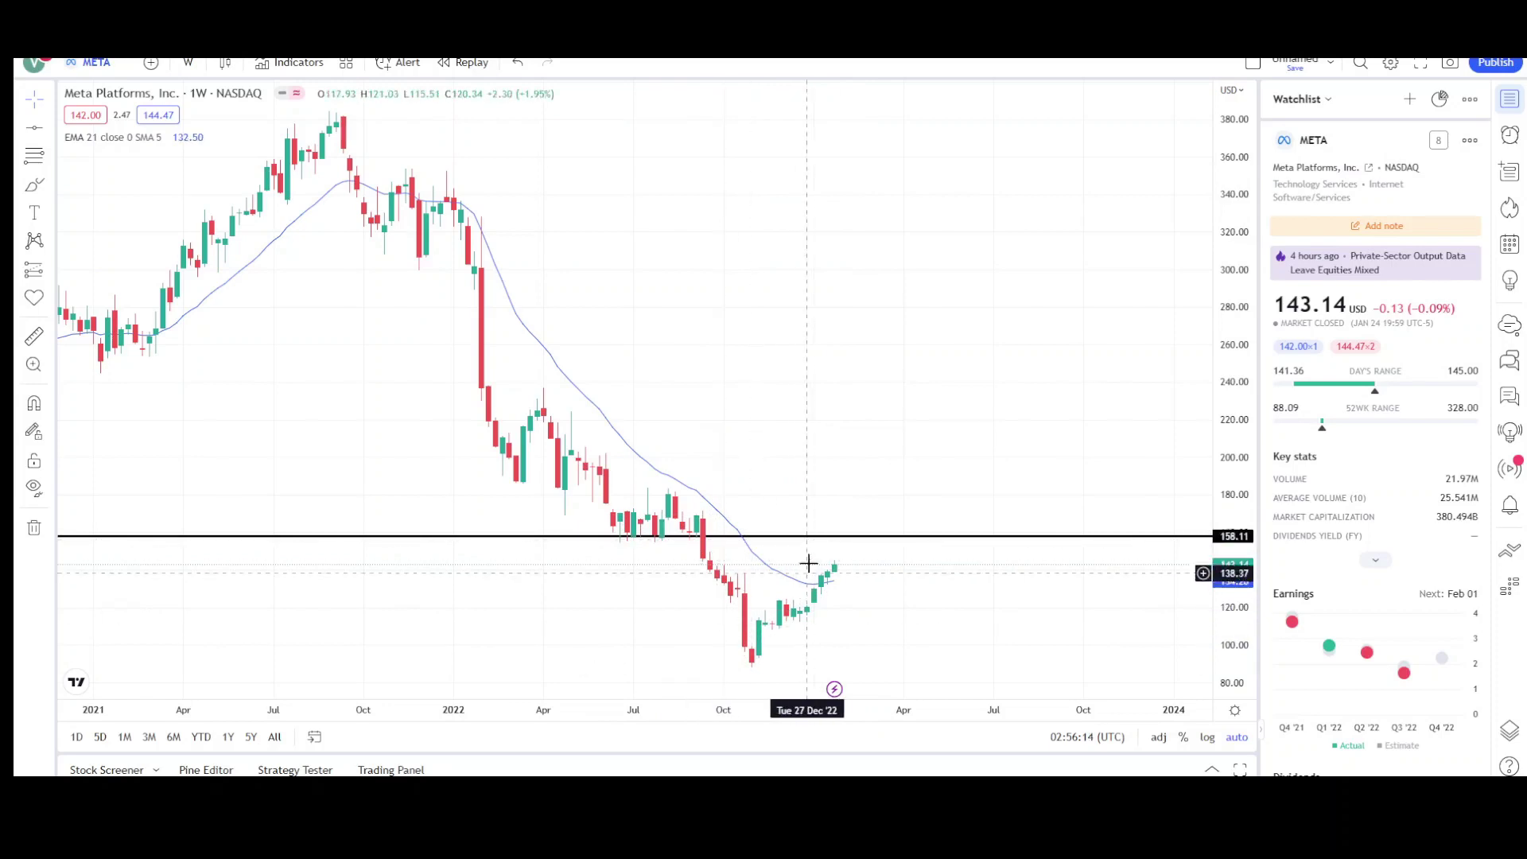
- Draw a falling parallel channel from 383.18 on 13 Sep '21 to 140.89 on 15 May '23, with the lower edge starting at 255.71
{"action": "scroll", "coordinate": [941, 470], "scroll_direction": "down", "scroll_amount": 3}
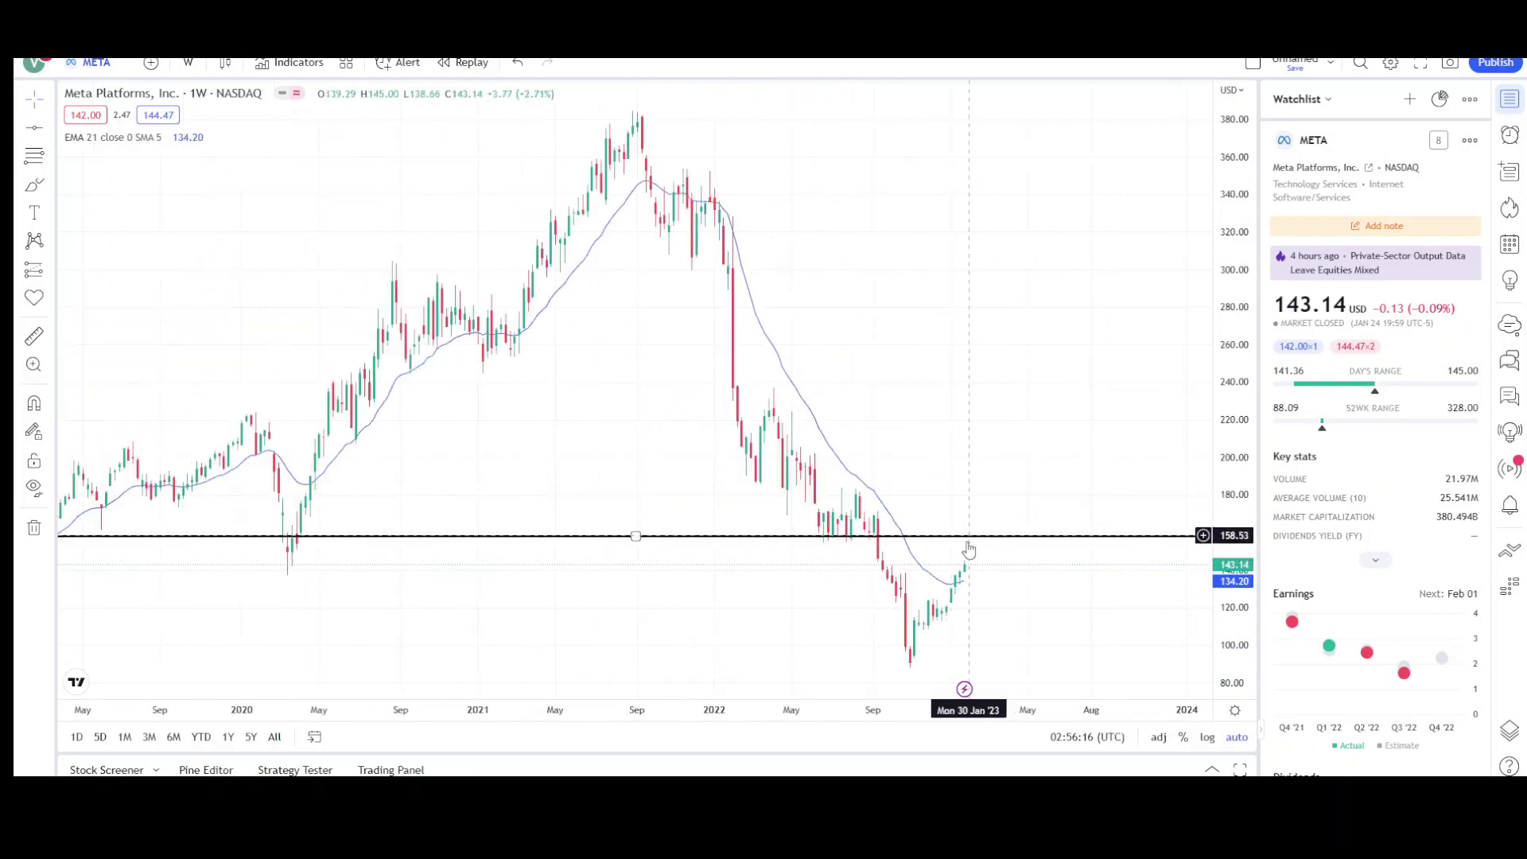
{"action": "scroll", "coordinate": [952, 546], "scroll_direction": "up", "scroll_amount": 1}
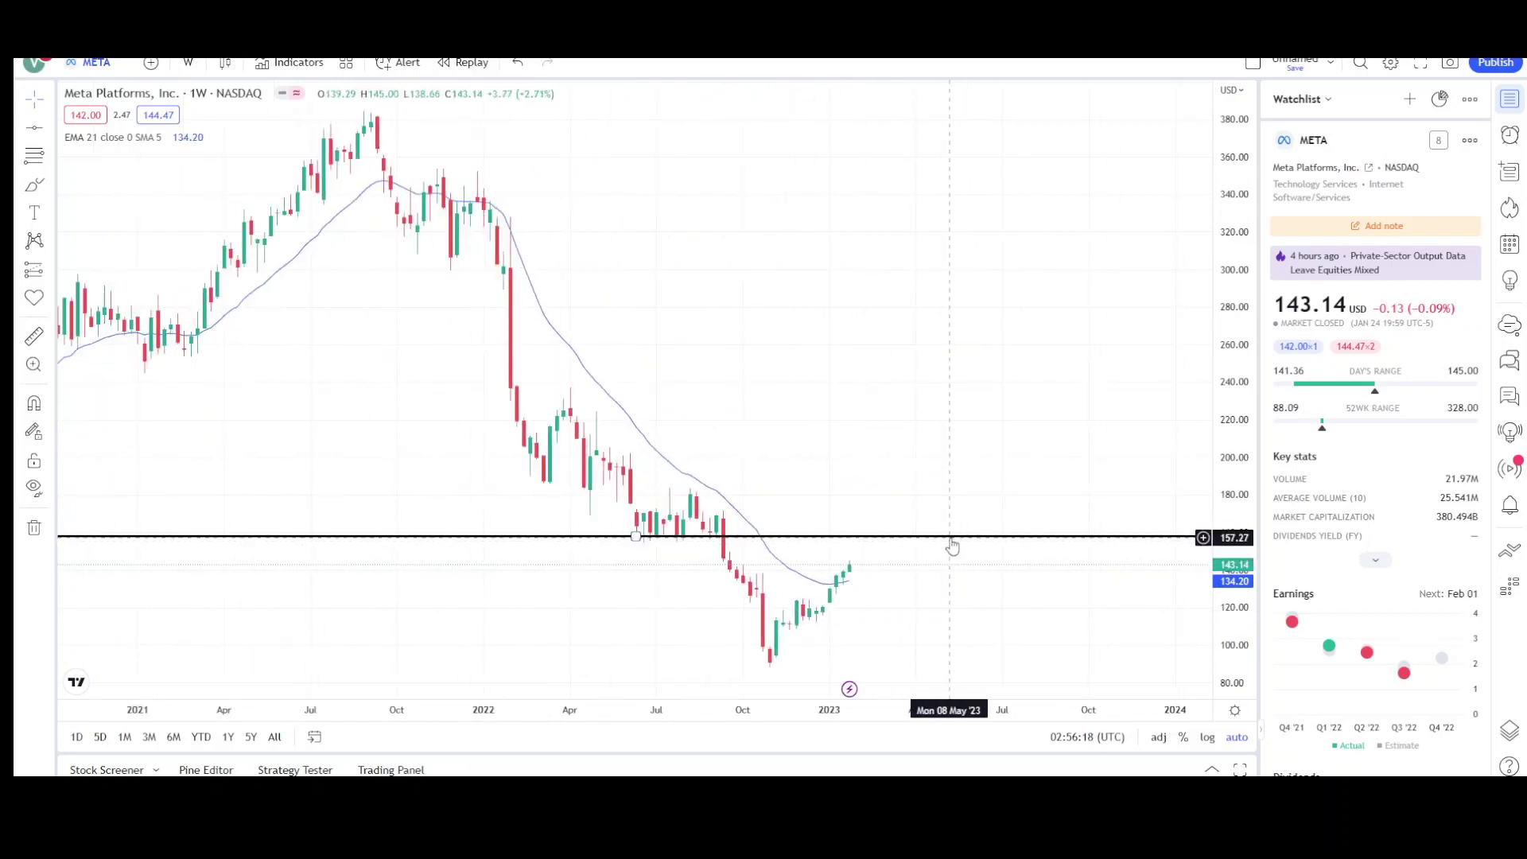
{"action": "scroll", "coordinate": [952, 546], "scroll_direction": "down", "scroll_amount": 1}
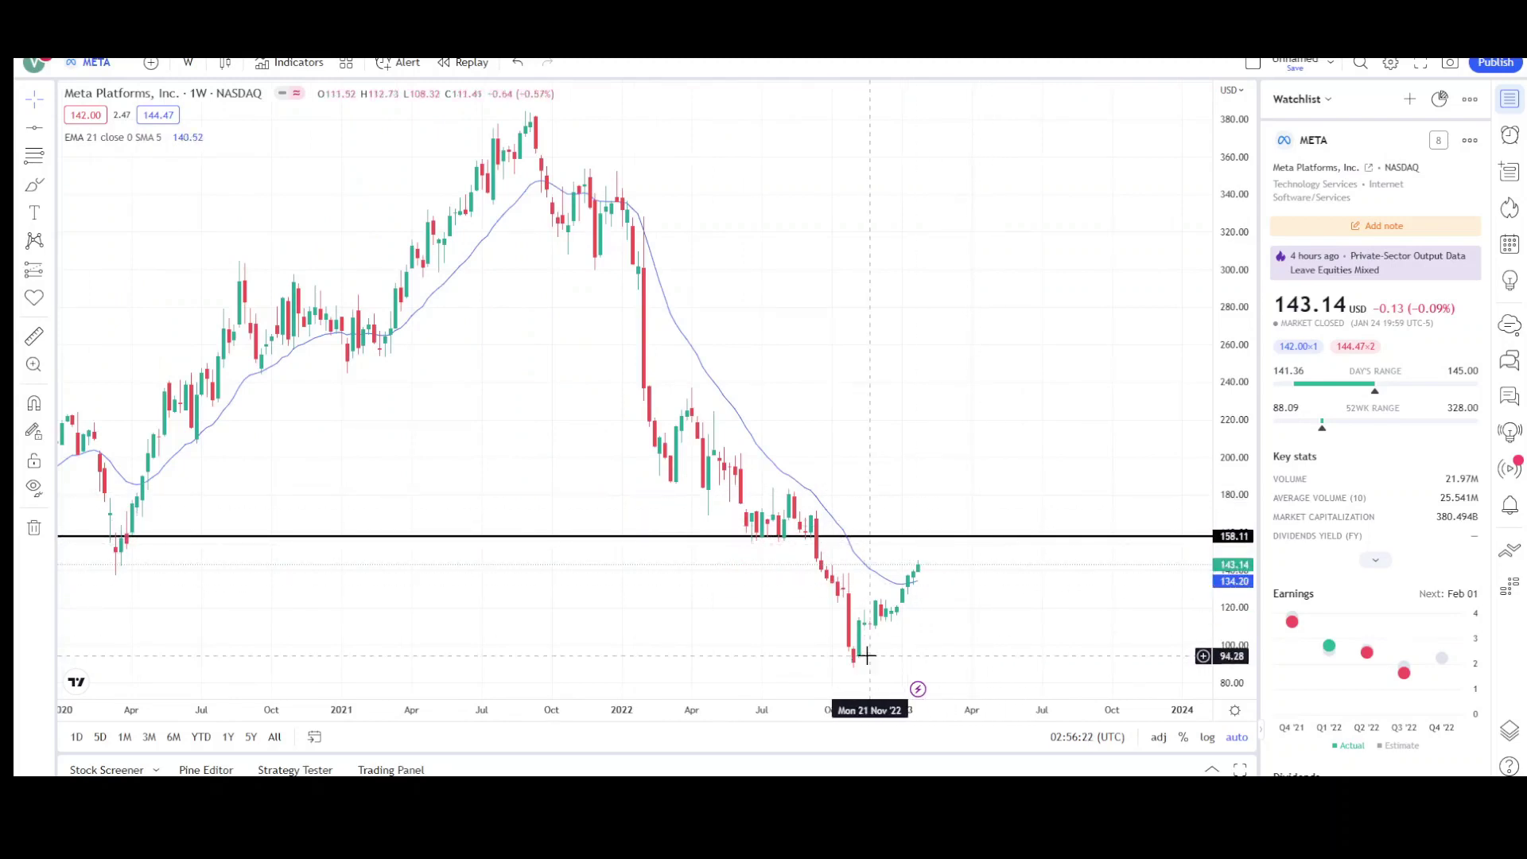
{"action": "scroll", "coordinate": [952, 552], "scroll_direction": "up", "scroll_amount": 1}
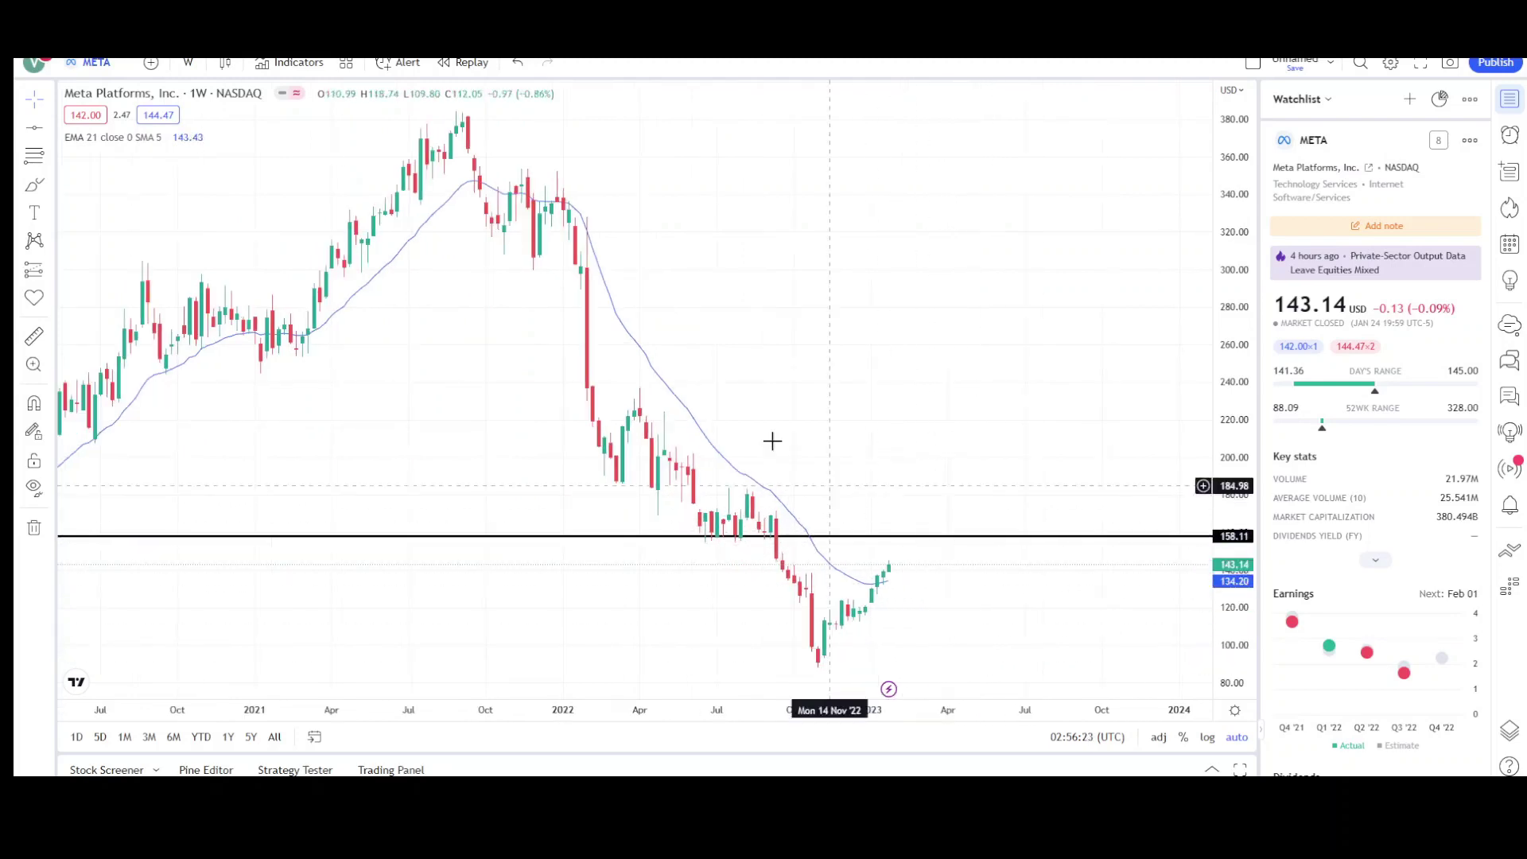
{"action": "left_click", "coordinate": [50, 130]}
{"action": "left_click", "coordinate": [120, 474]}
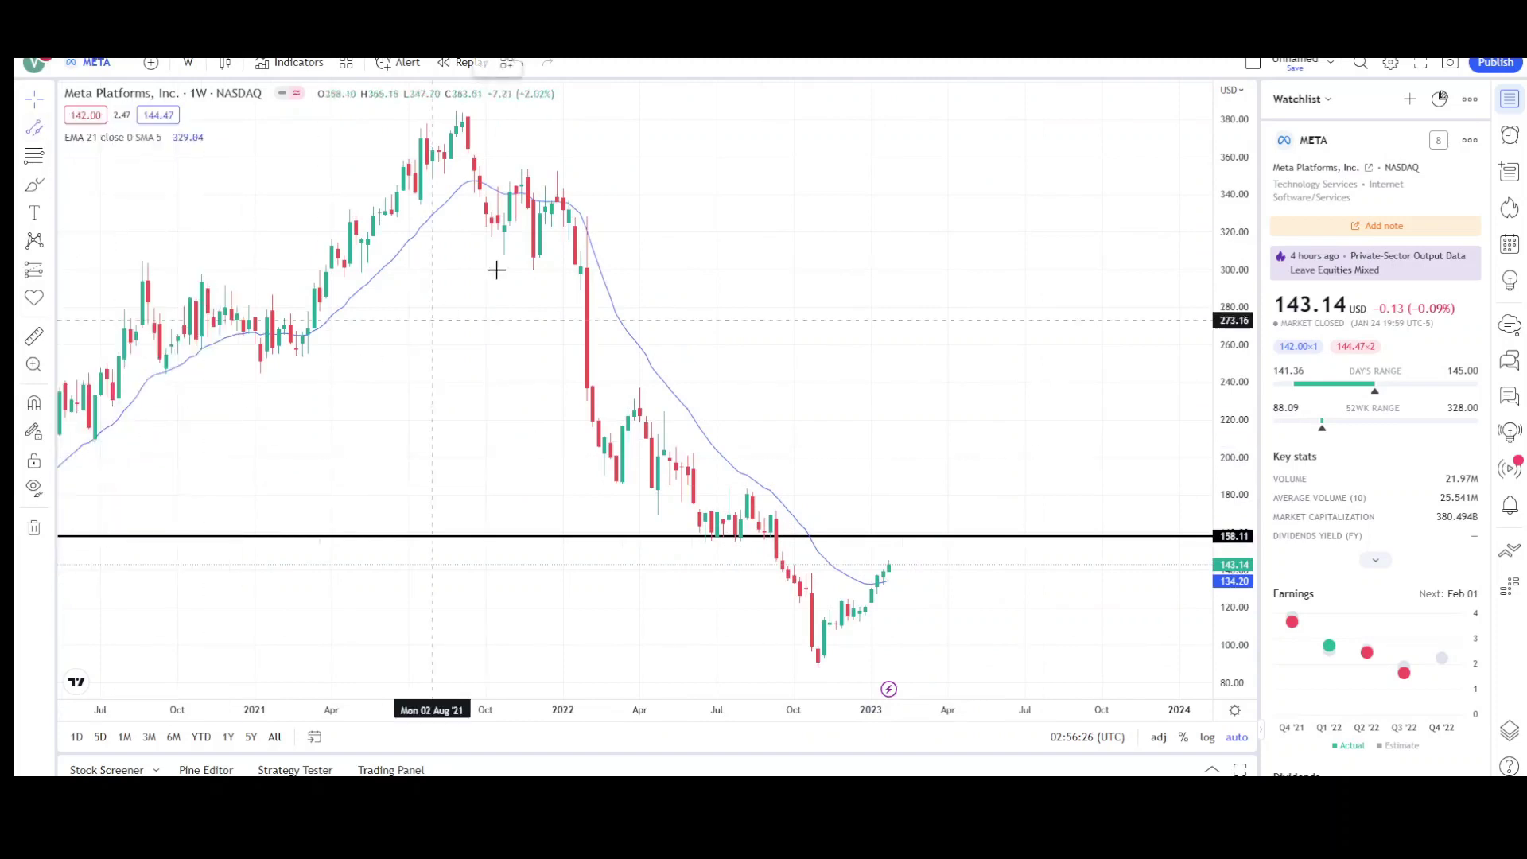
{"action": "left_click", "coordinate": [466, 113]}
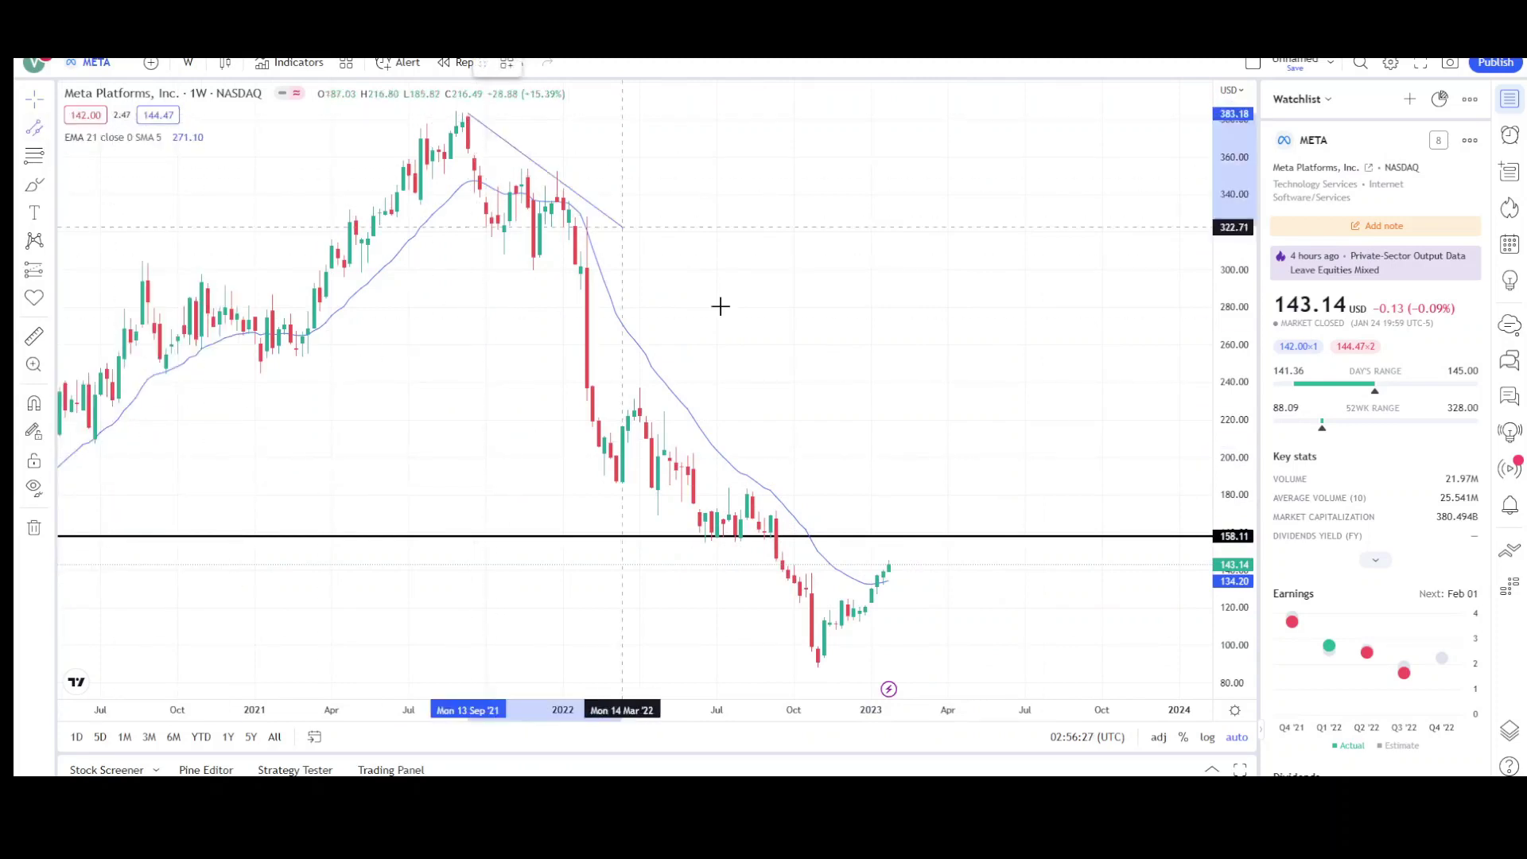
{"action": "left_click", "coordinate": [984, 568]}
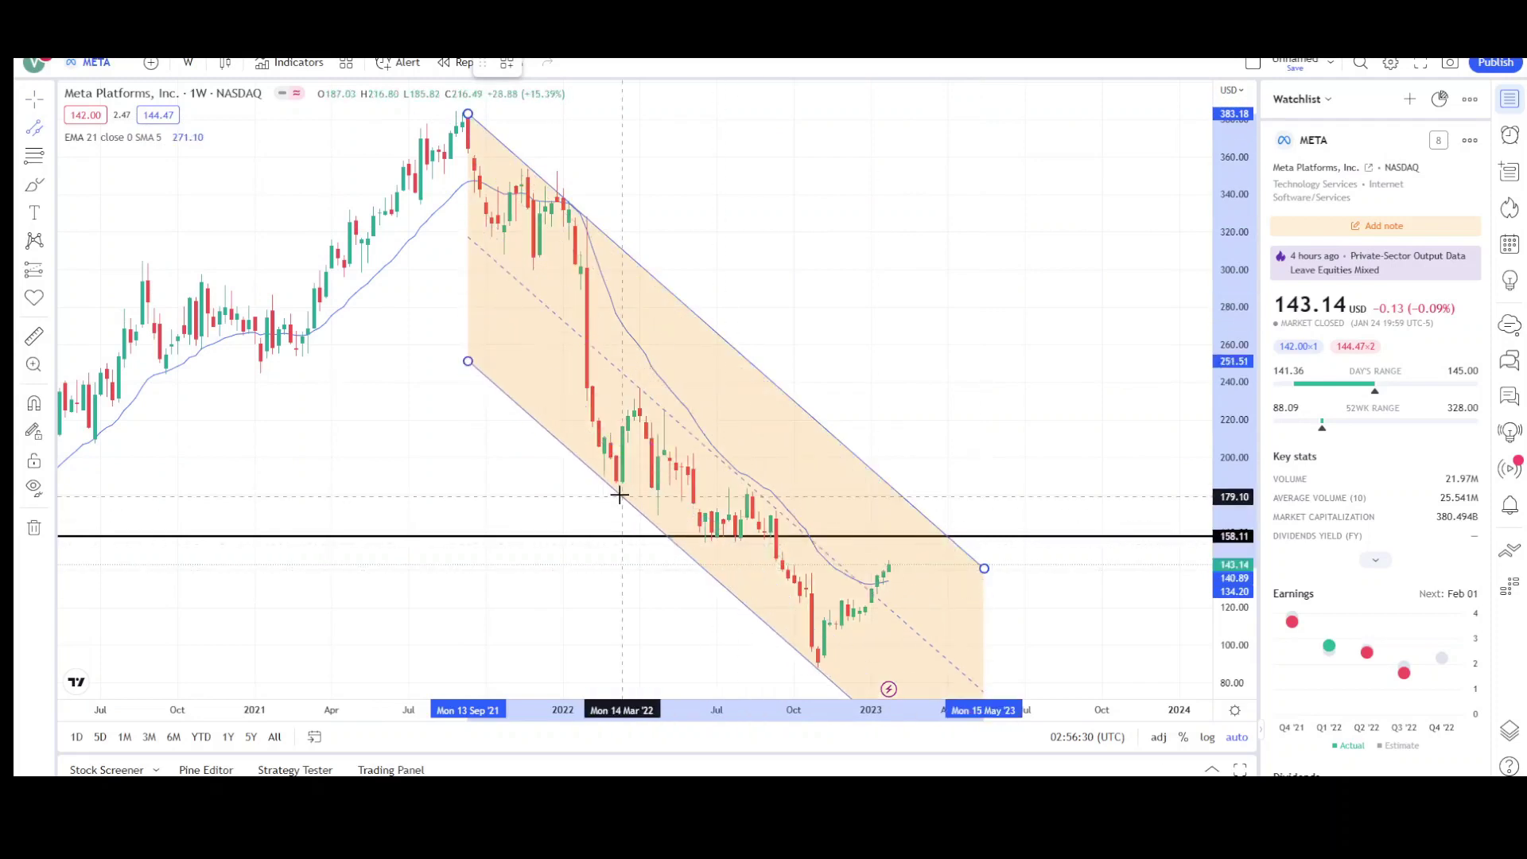
{"action": "left_click", "coordinate": [618, 488]}
- Change the falling channel's fill to yellow and move its upper starting corner slightly earlier and higher
{"action": "left_click", "coordinate": [572, 65]}
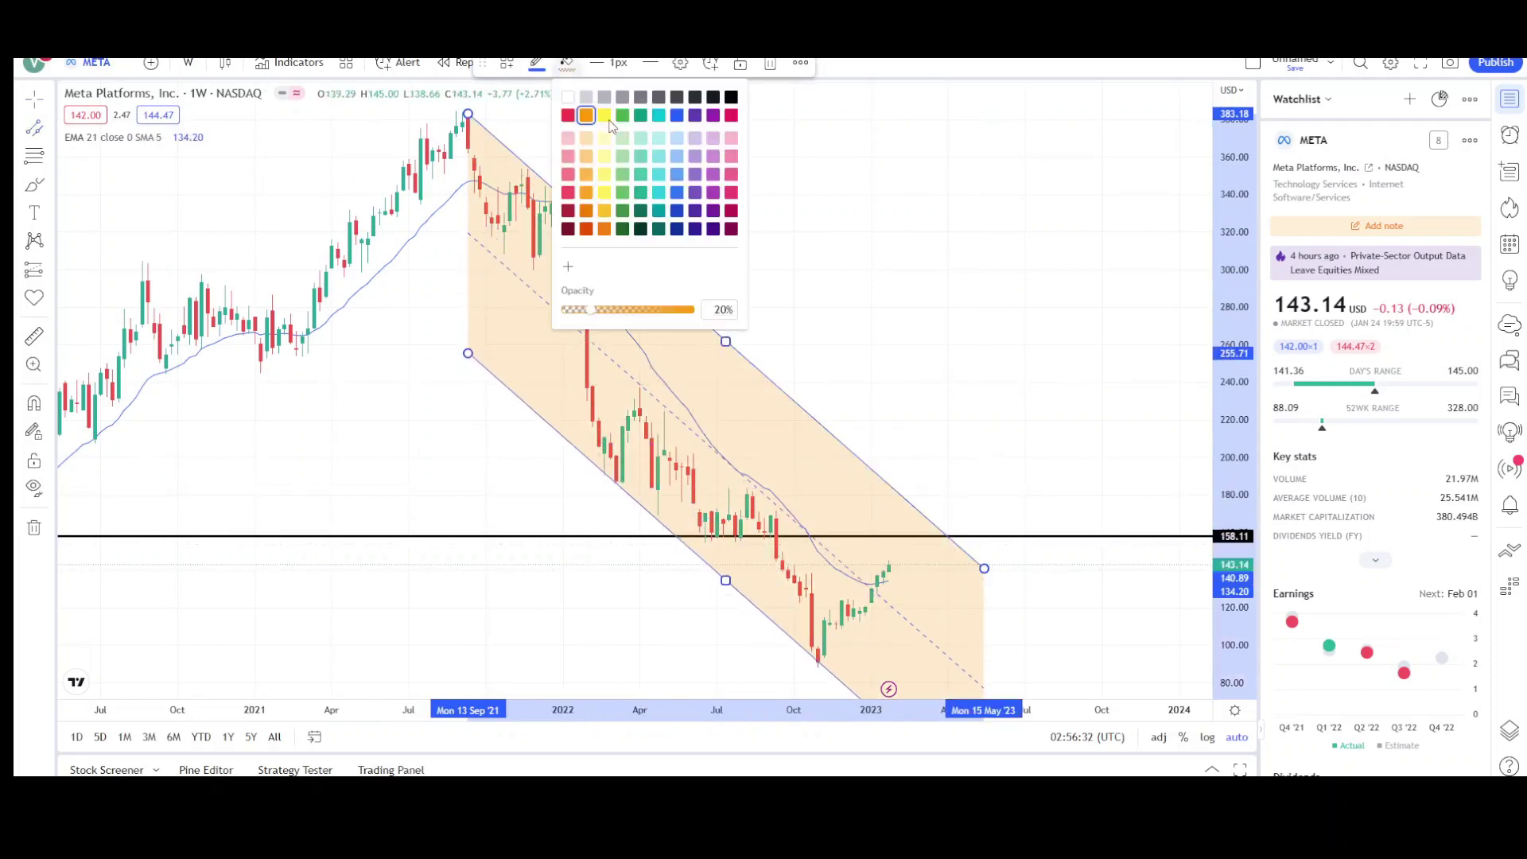
{"action": "left_click", "coordinate": [607, 117]}
{"action": "left_click_drag", "start_coordinate": [904, 256], "coordinate": [804, 256]}
{"action": "left_click_drag", "start_coordinate": [368, 115], "coordinate": [351, 101]}
{"action": "left_click", "coordinate": [625, 231]}
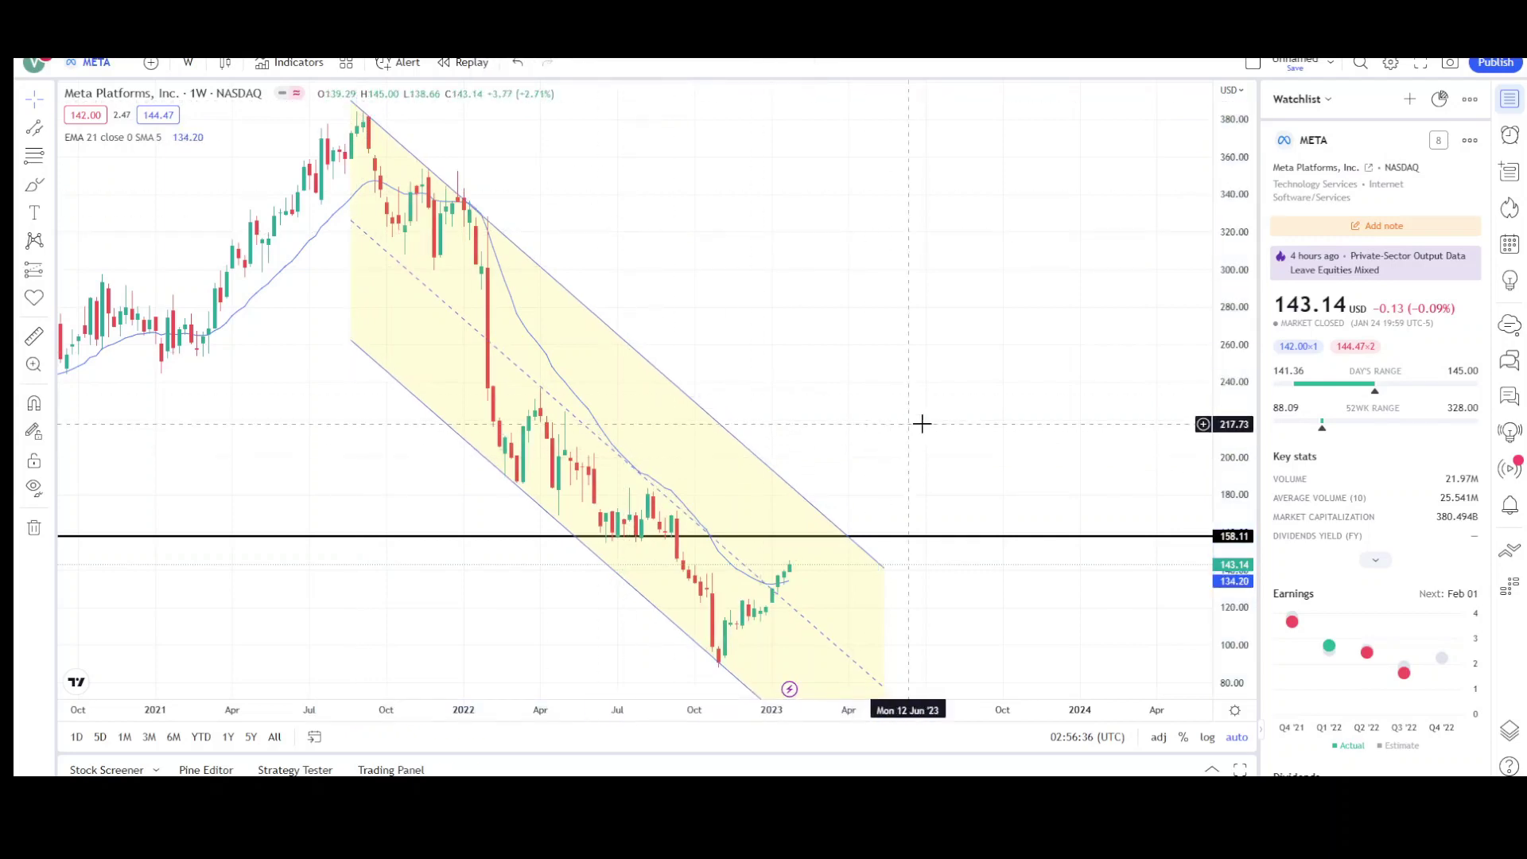
- Circle the area where the channel's upper edge meets the 158.11 horizontal line with a freehand brush stroke
{"action": "scroll", "coordinate": [875, 438], "scroll_direction": "right", "scroll_amount": 3}
{"action": "left_click", "coordinate": [36, 188]}
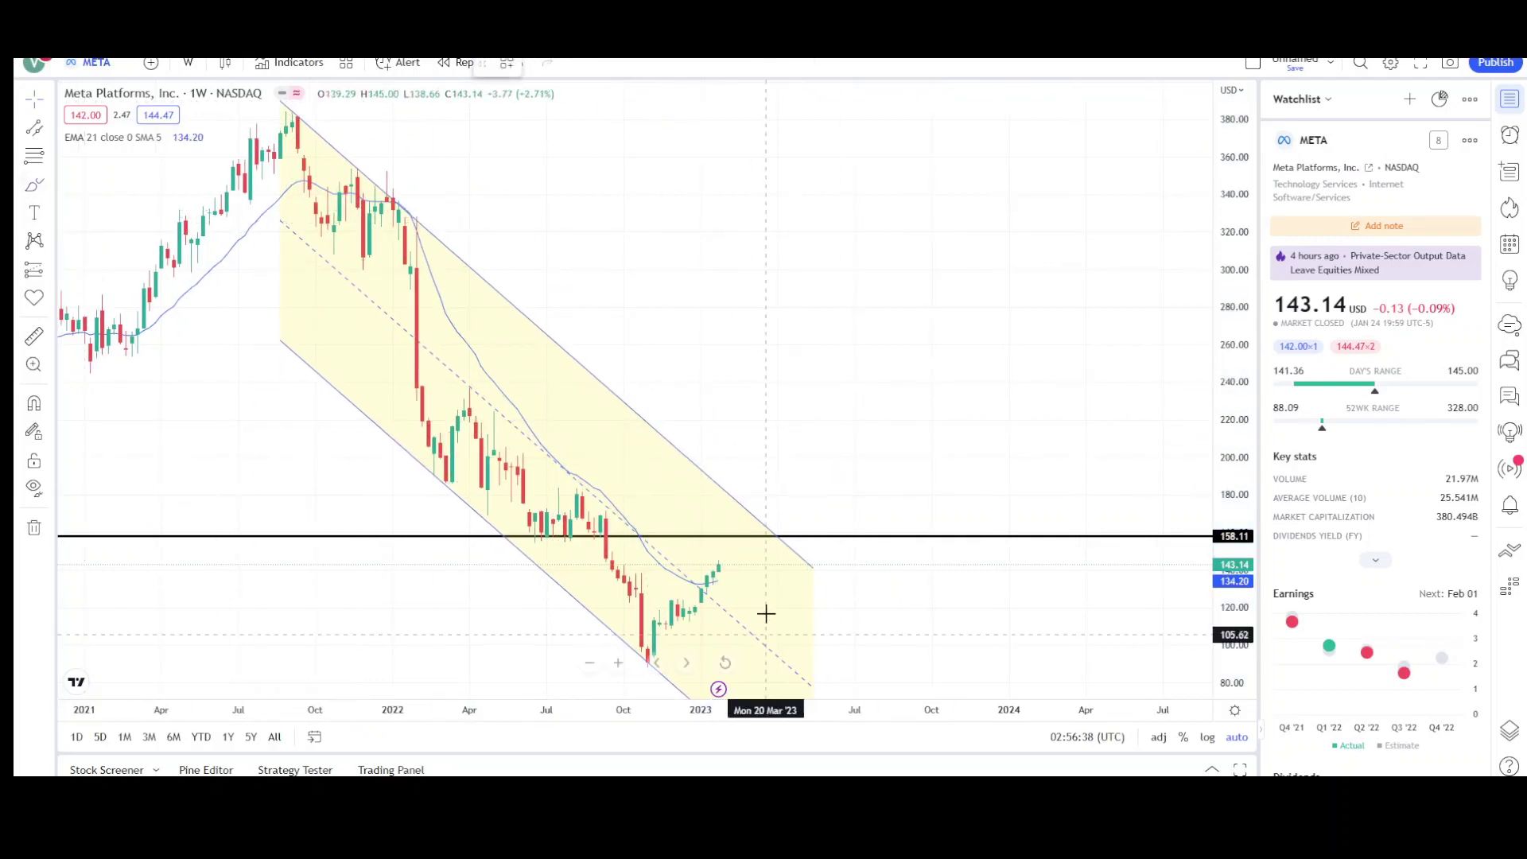
{"action": "left_click_drag", "start_coordinate": [772, 521], "coordinate": [813, 558]}
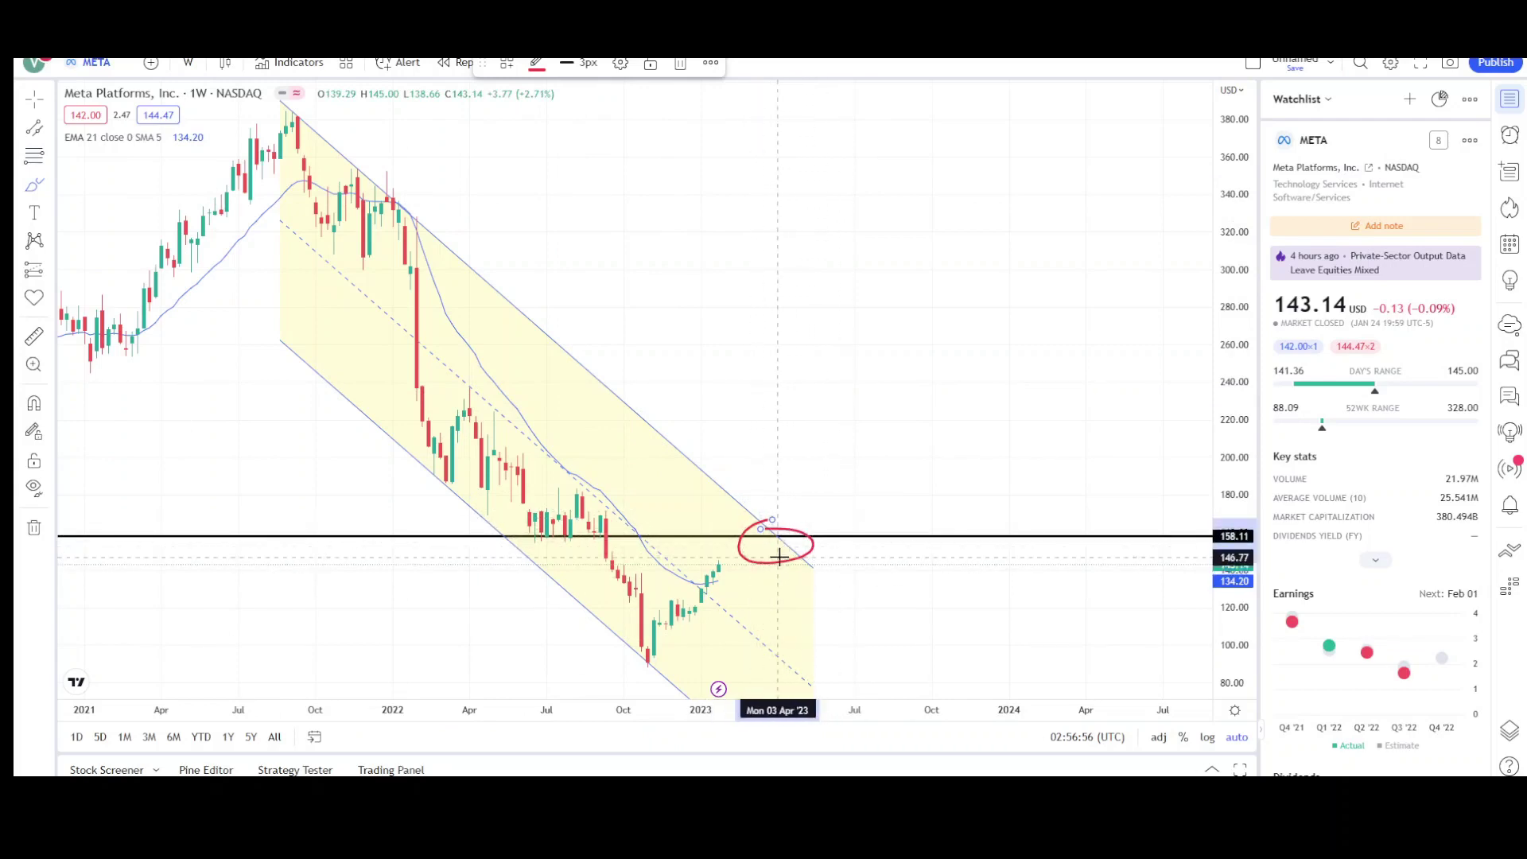
- Remove the horizontal line, channel and brush circle from the weekly META chart, and reset the chart view
{"action": "scroll", "coordinate": [786, 541], "scroll_direction": "down", "scroll_amount": 5}
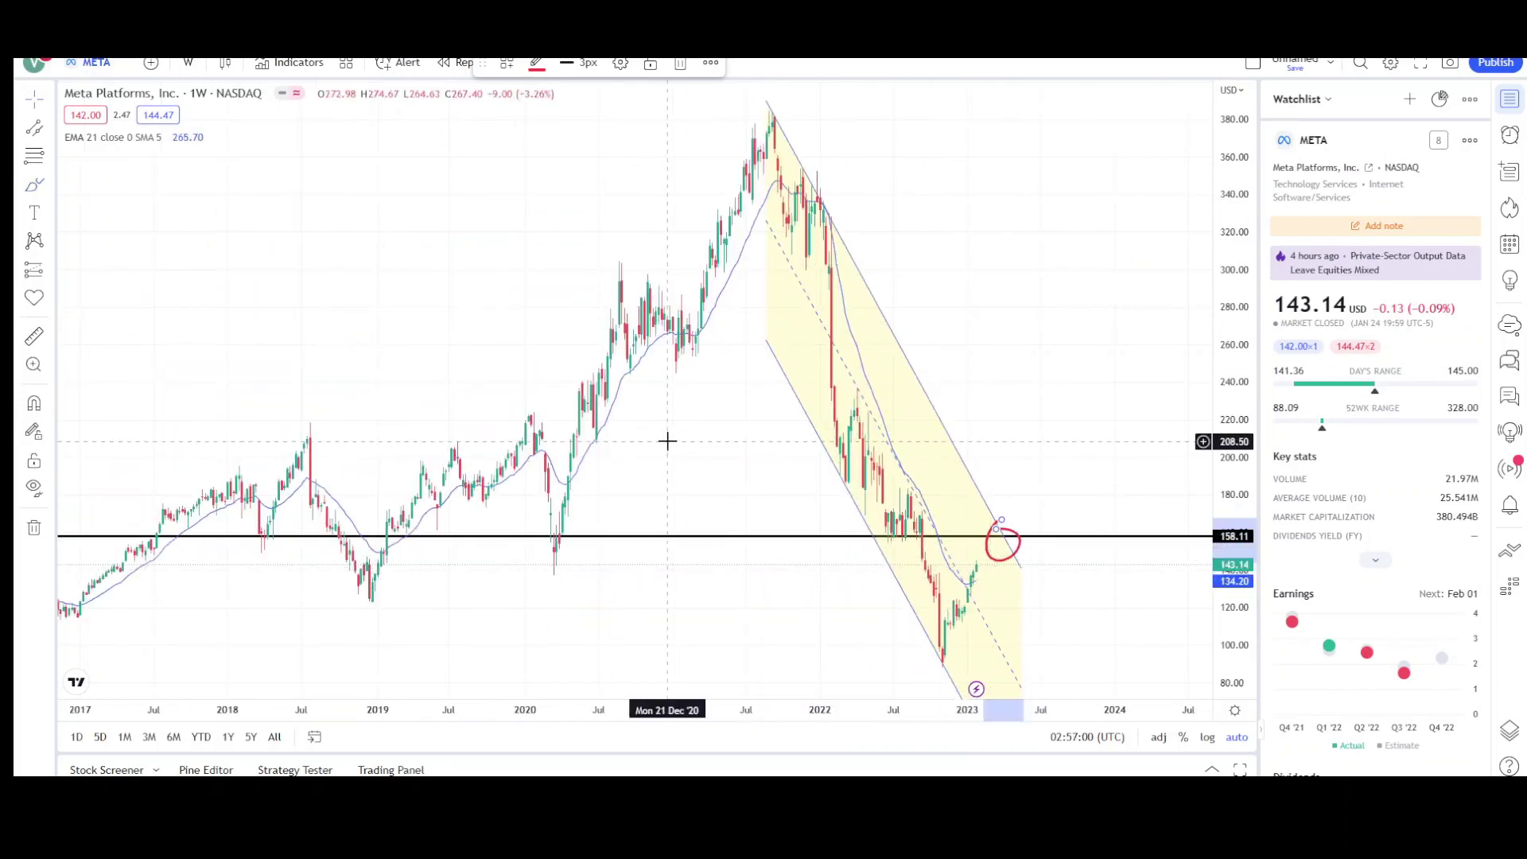
{"action": "right_click", "coordinate": [668, 440]}
{"action": "left_click", "coordinate": [756, 705]}
{"action": "key", "text": "alt+r"}
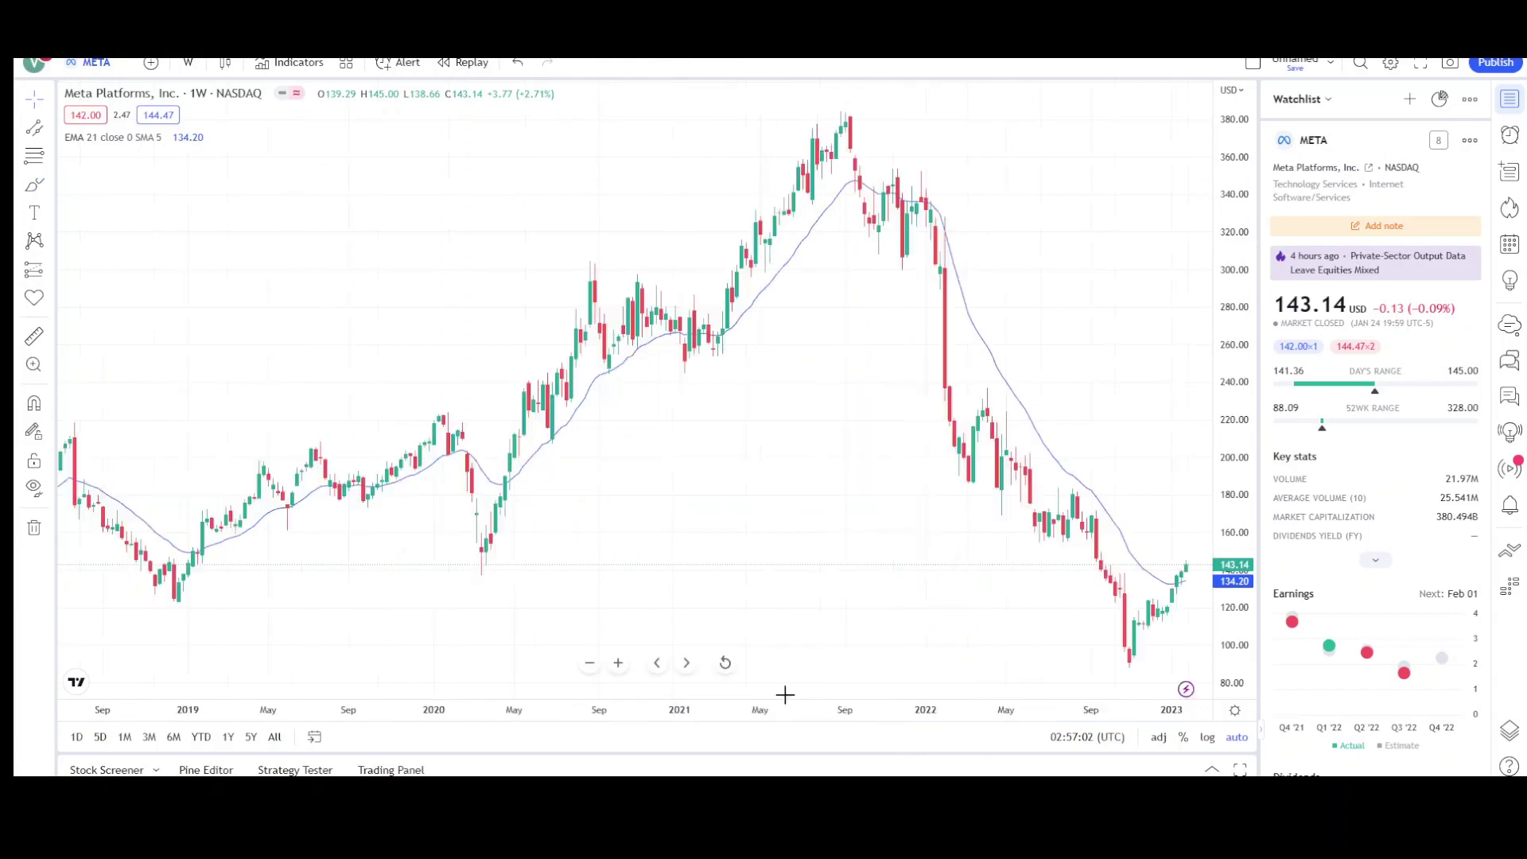
{"action": "left_click_drag", "start_coordinate": [1172, 404], "coordinate": [942, 480]}
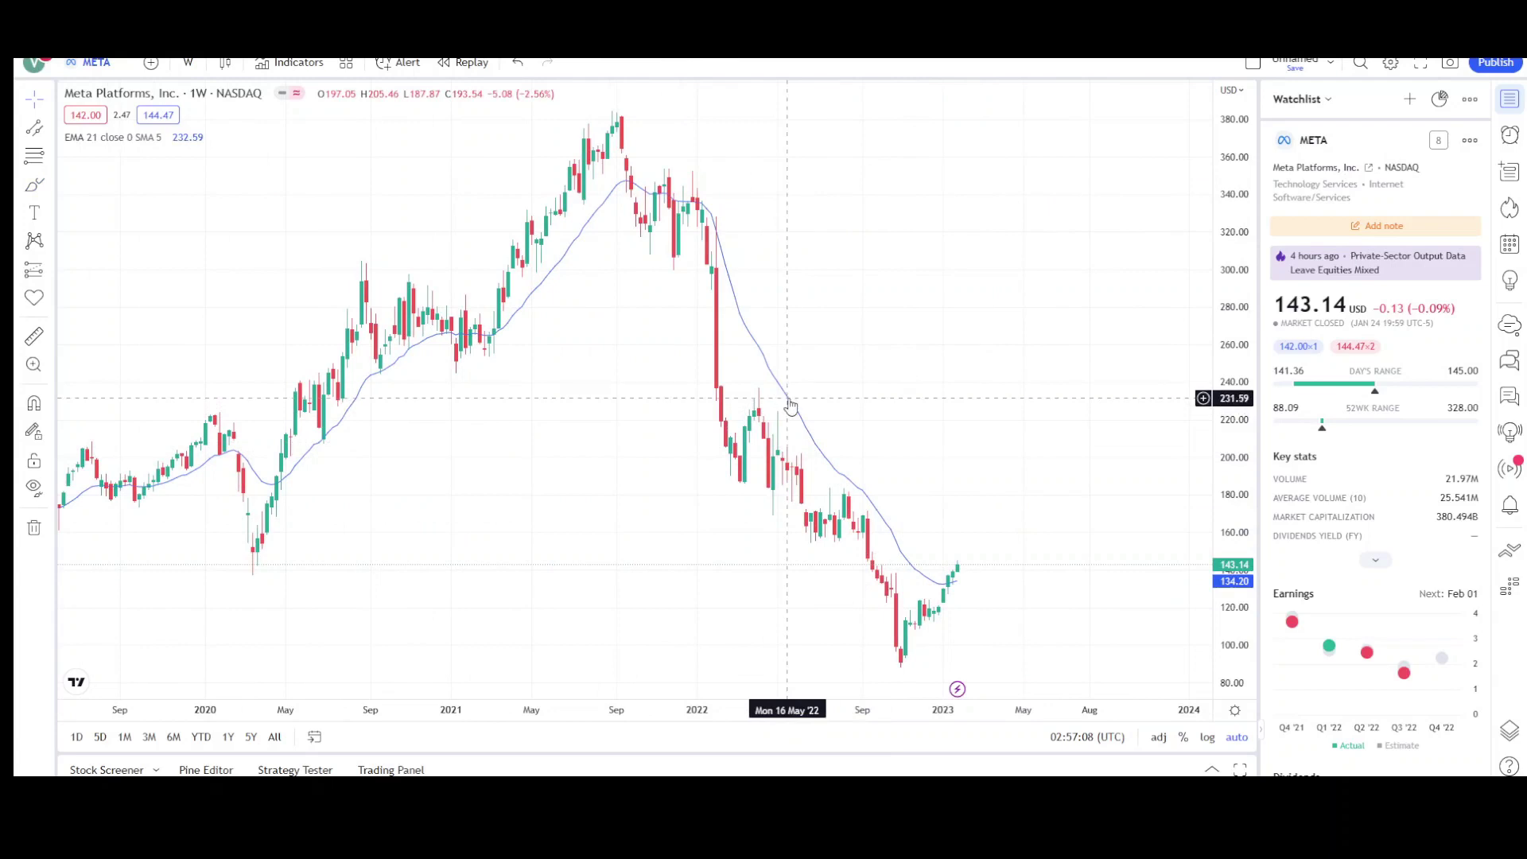
{"action": "left_click_drag", "start_coordinate": [782, 707], "coordinate": [1010, 705]}
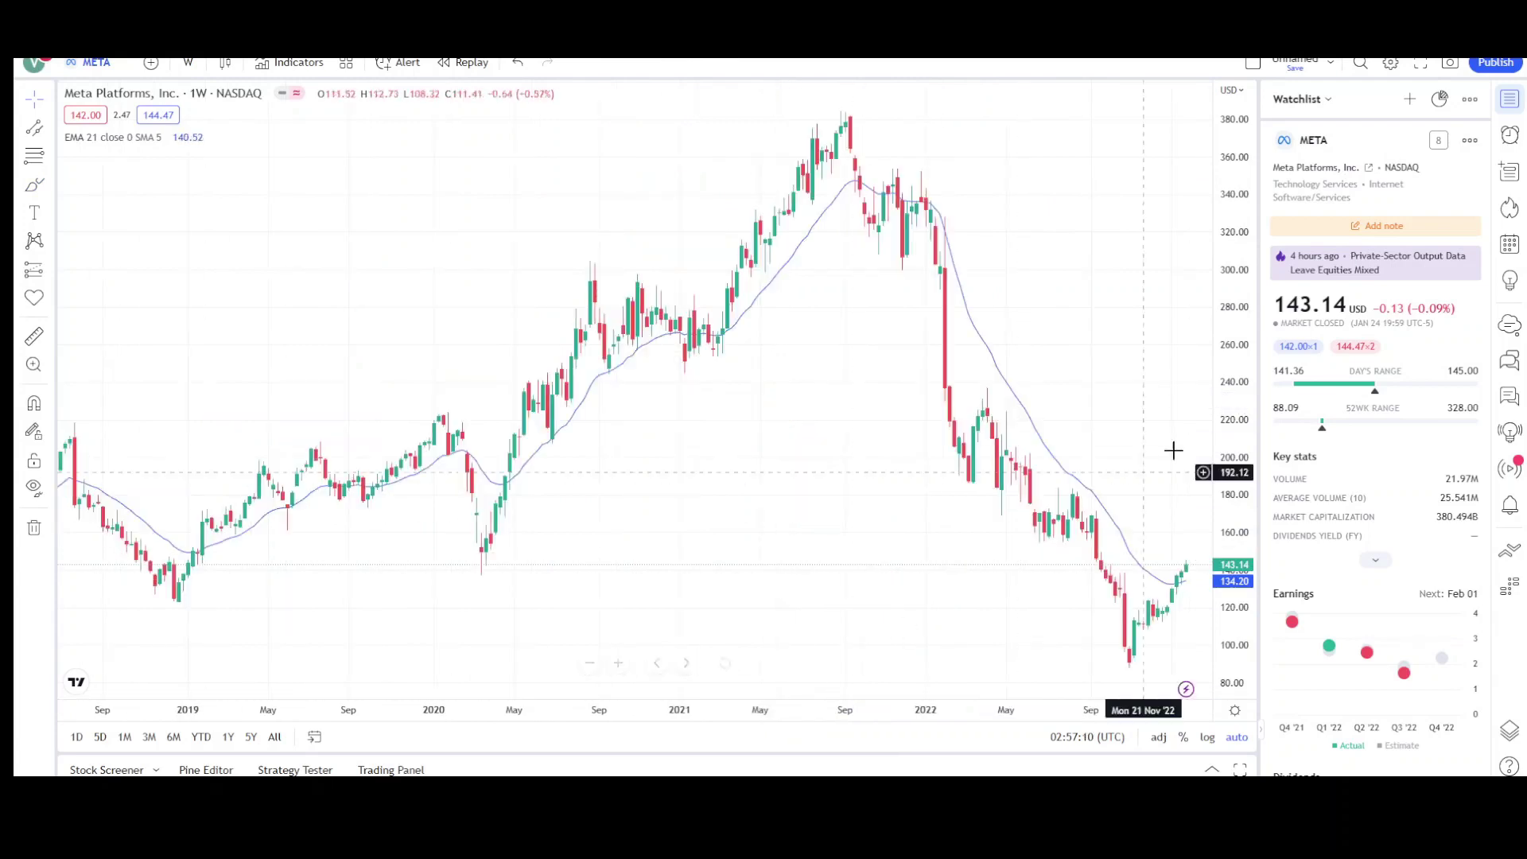